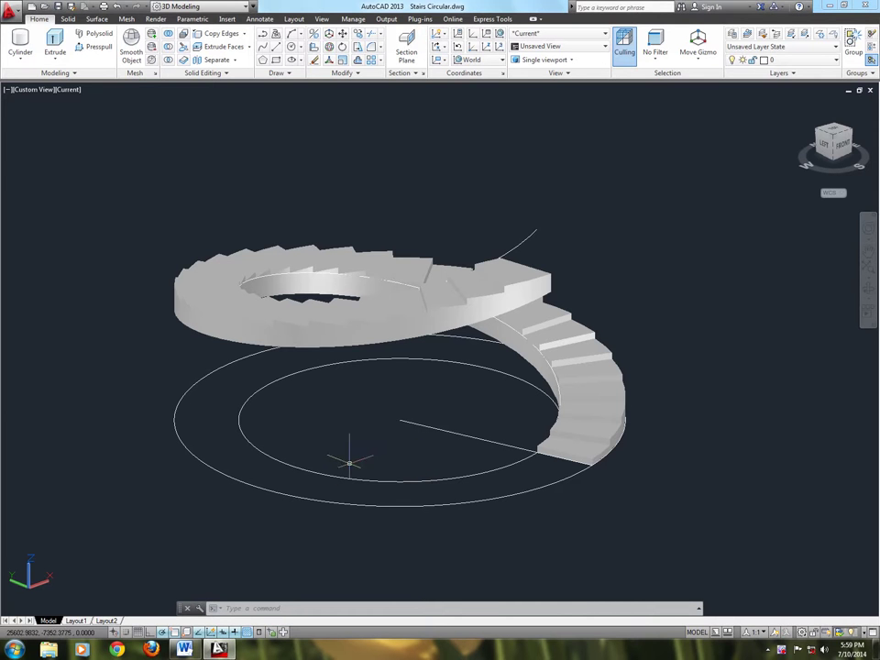
Draw a radius-3600 circle centred on the stair's axis, around the two existing circles.
scroll(349, 459, down, 3)
middle_drag(299, 481, 656, 341)
scroll(696, 394, down, 3)
scroll(220, 366, up, 4)
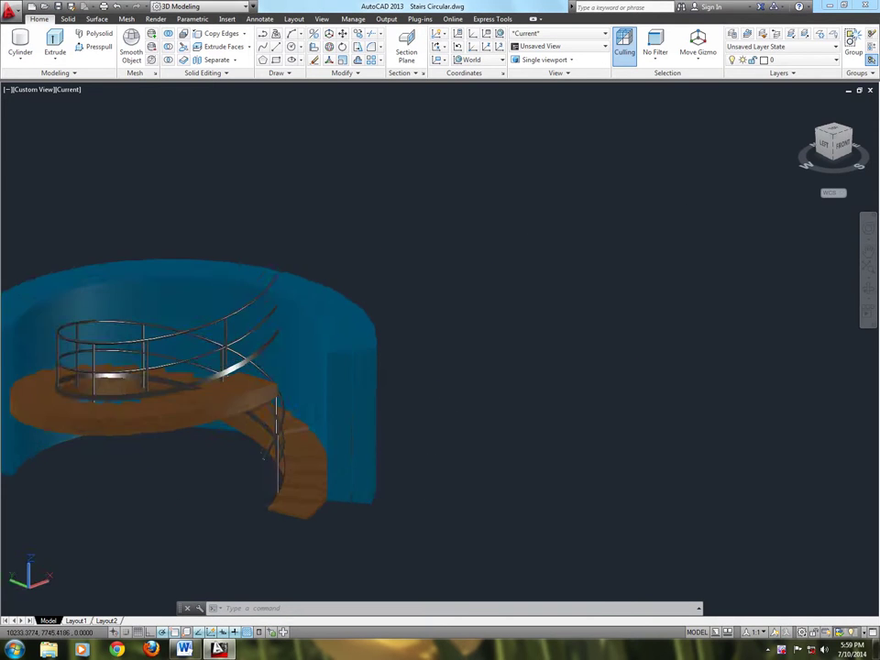
scroll(220, 367, down, 4)
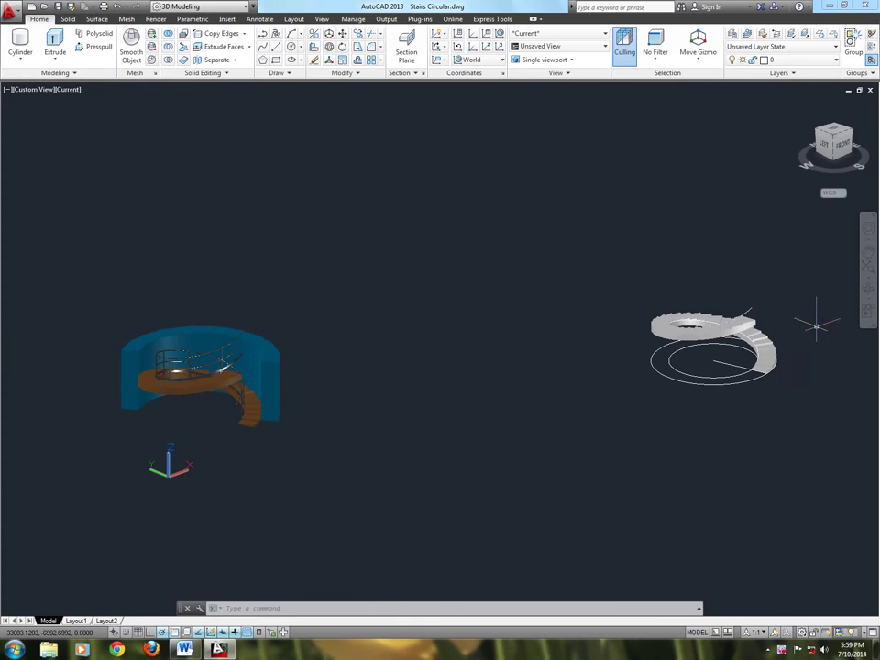
scroll(816, 314, up, 5)
middle_drag(672, 400, 678, 369)
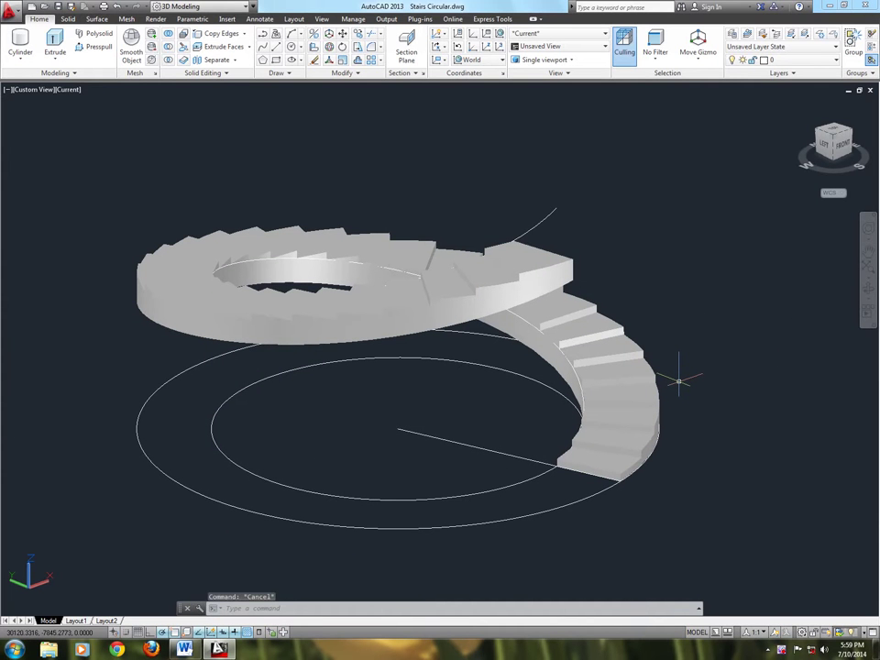
text(c)
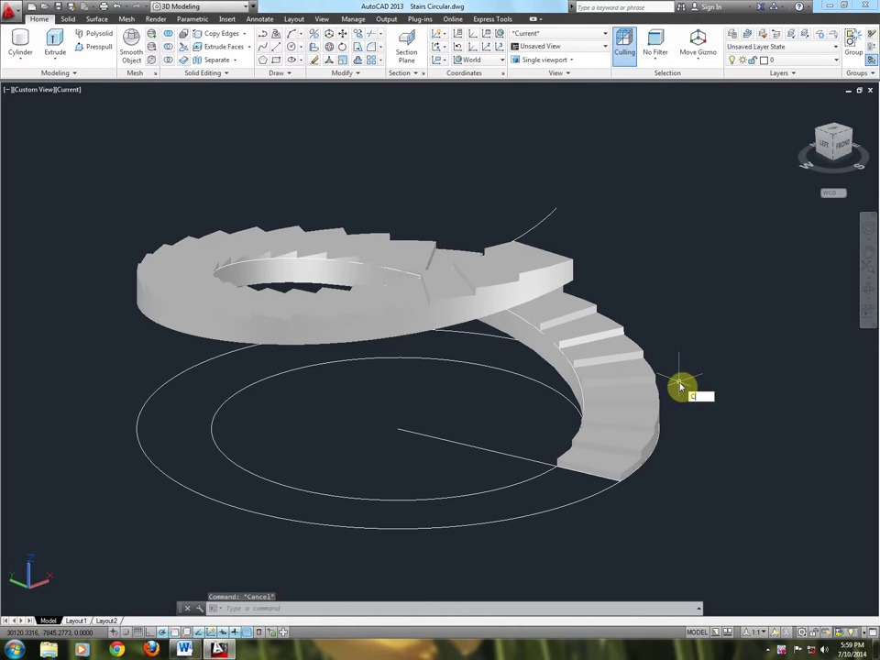
key(Return)
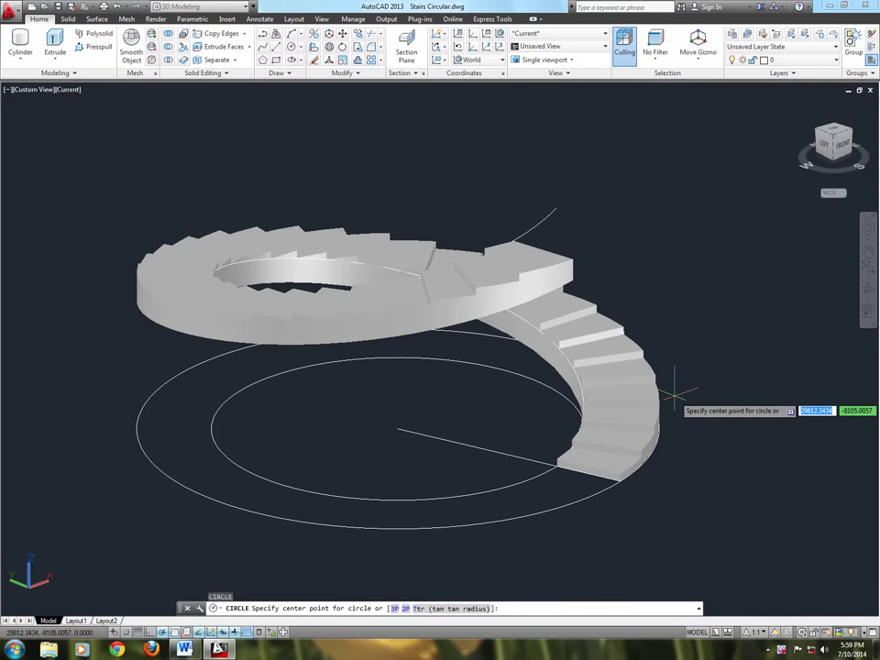
click(397, 428)
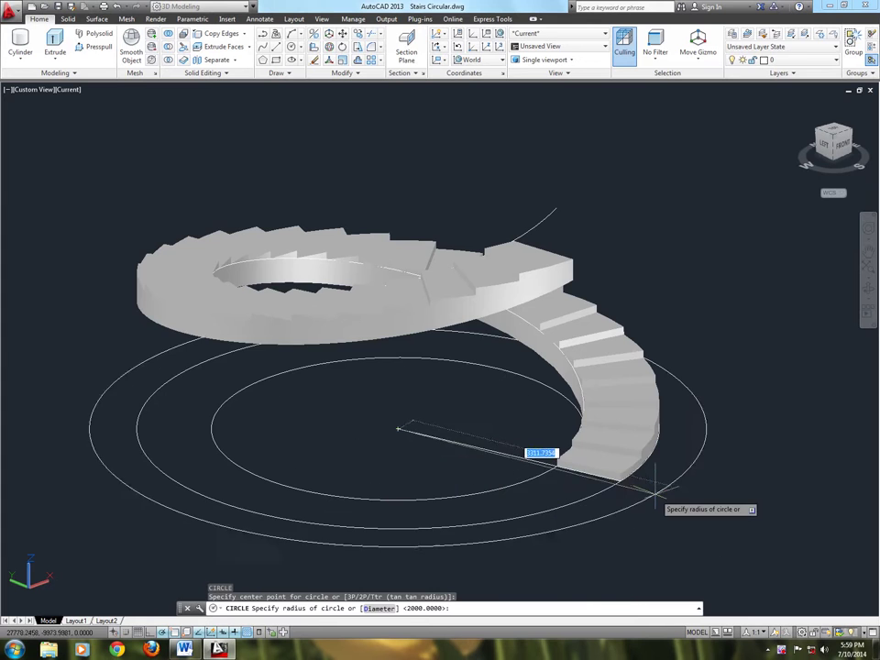
scroll(656, 494, down, 2)
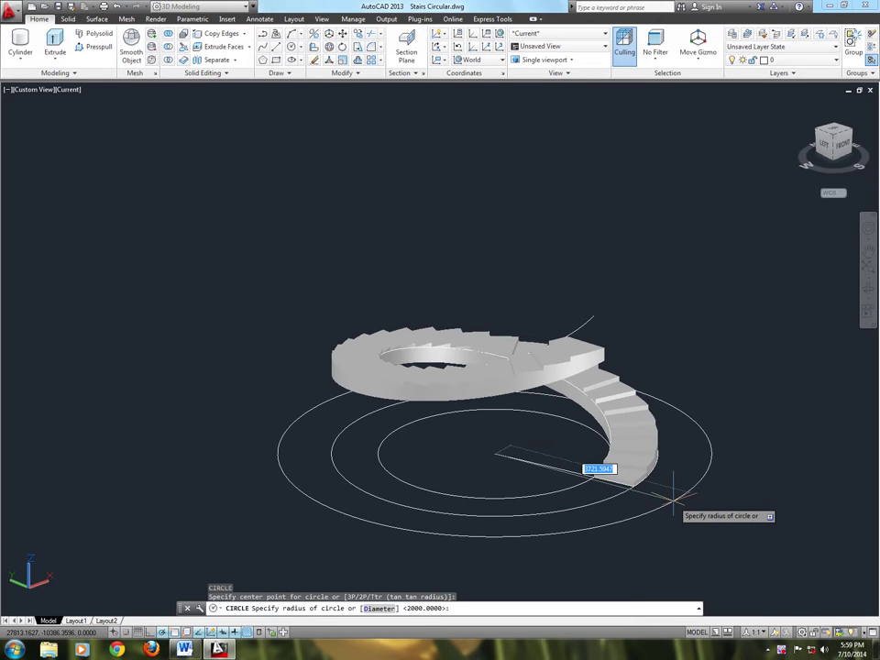
text(36)
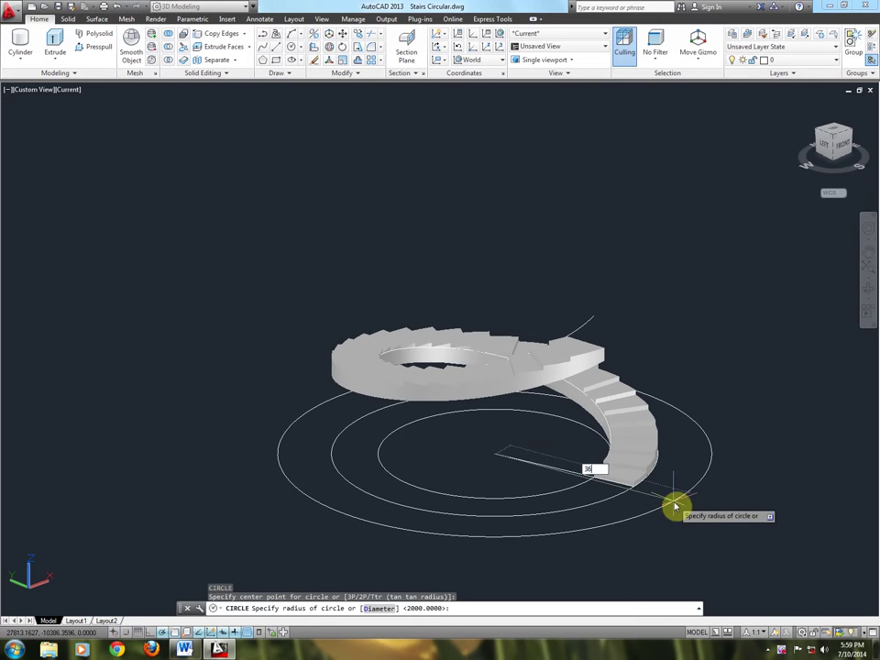
text(00)
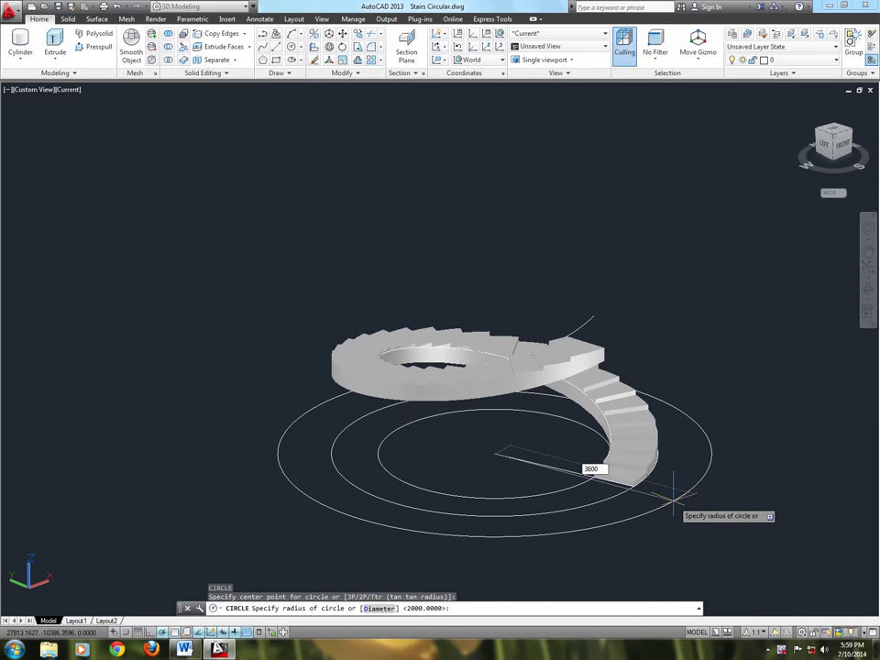
key(Return)
key(Escape)
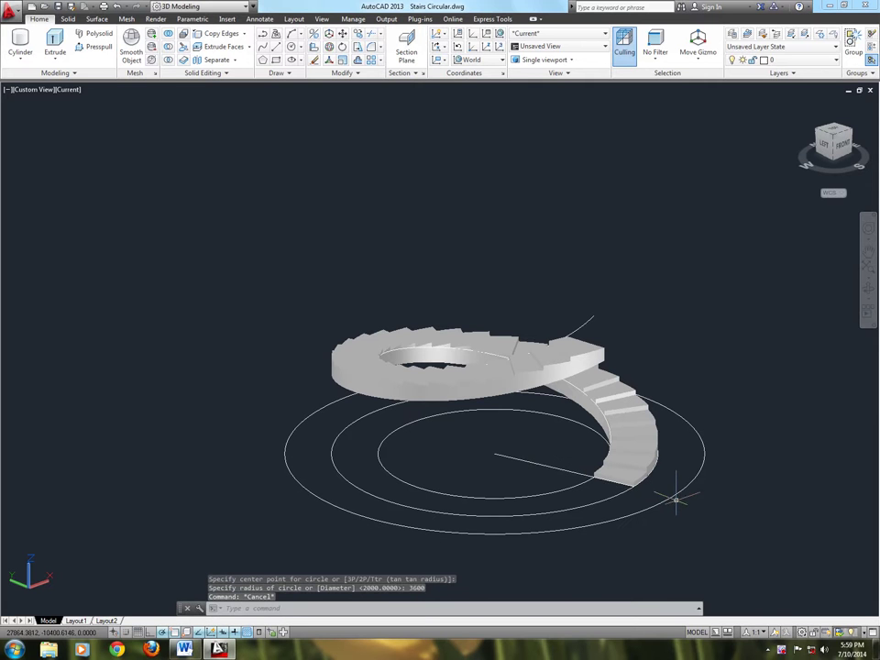
mouse_move(676, 495)
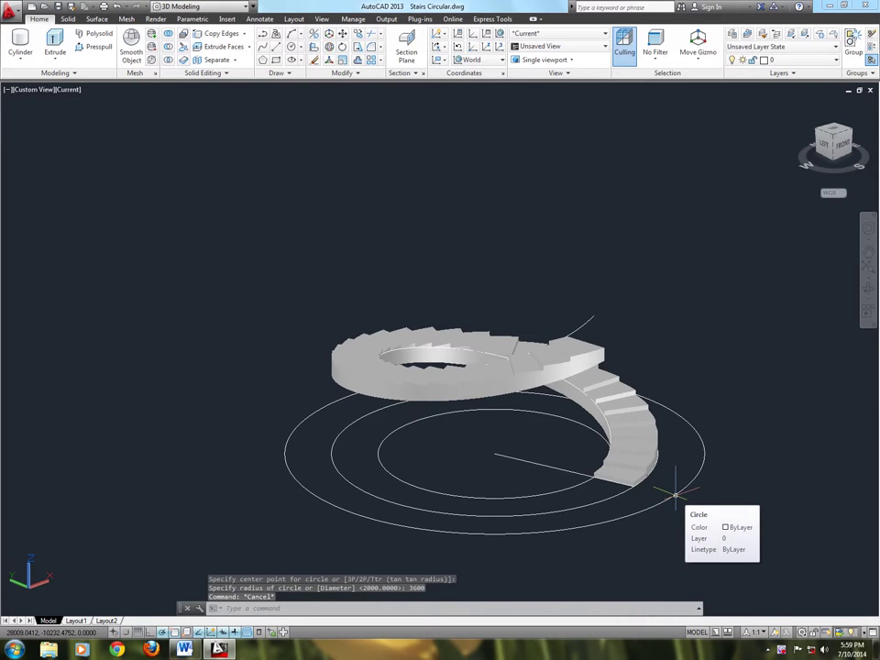
scroll(676, 495, up, 2)
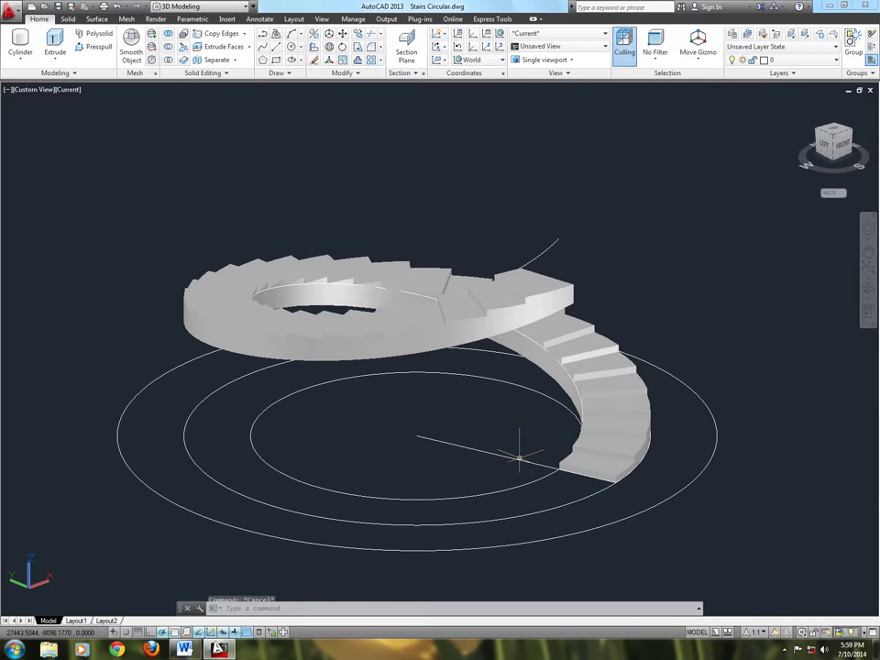
Use EXTEND with all boundaries to stretch both ends of the radial line to the circles.
key(Escape)
text(e)
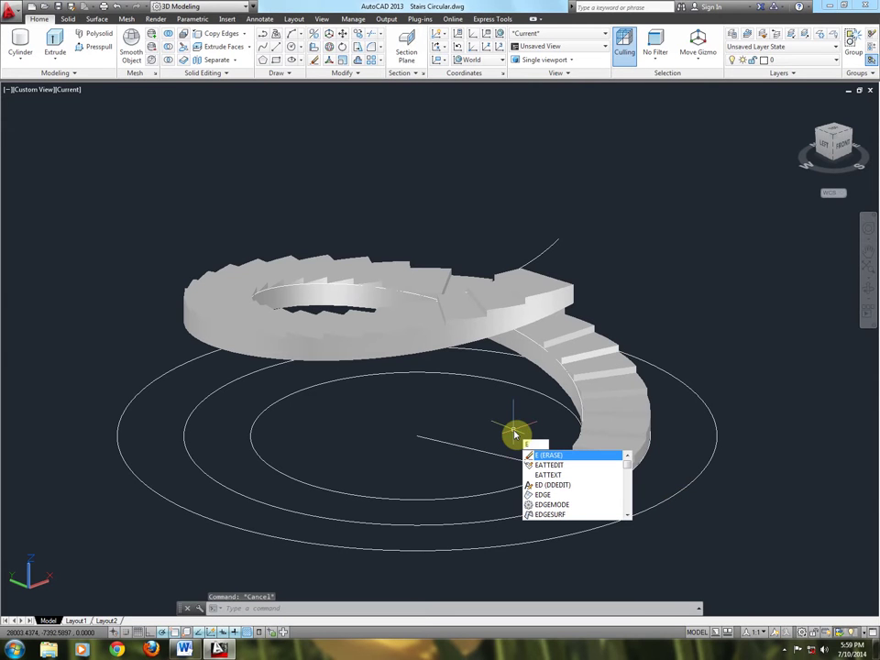
text(x)
key(Return)
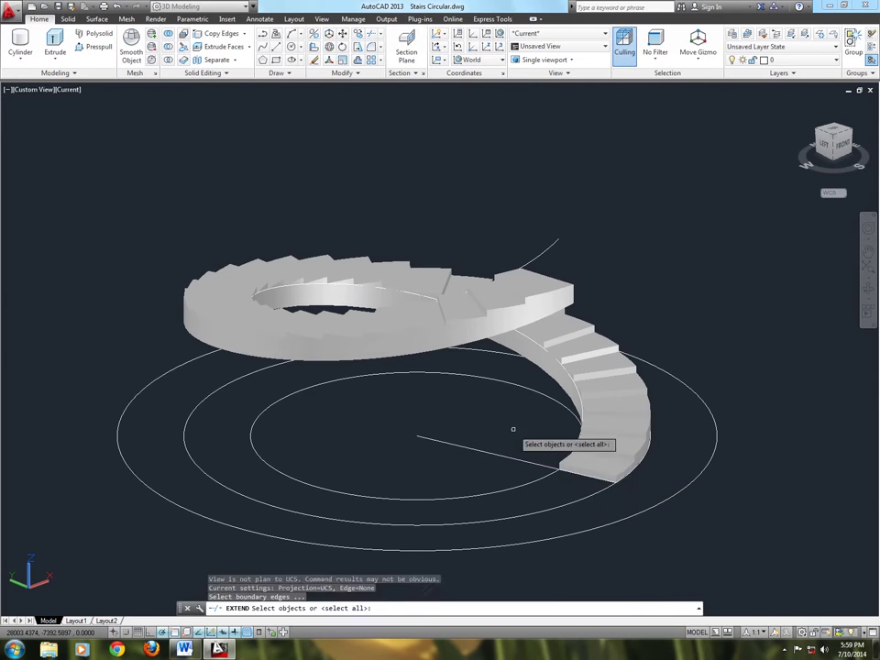
key(Return)
click(545, 467)
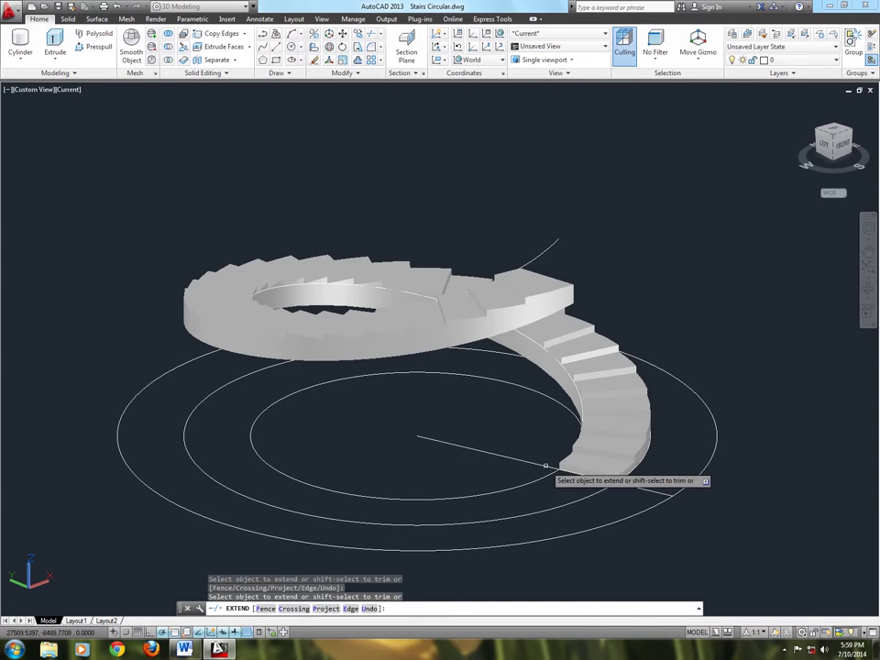
click(464, 455)
click(404, 429)
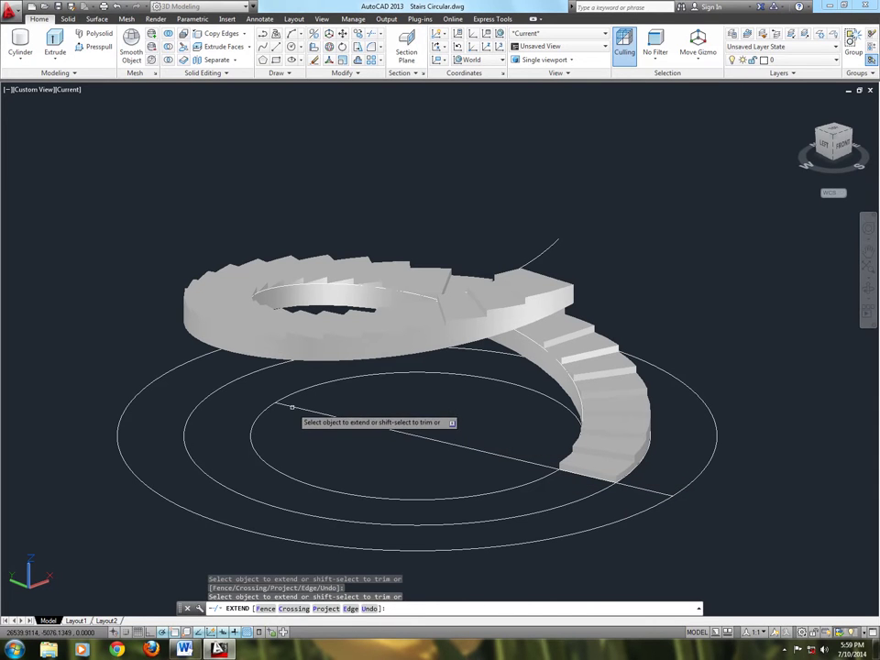
click(301, 412)
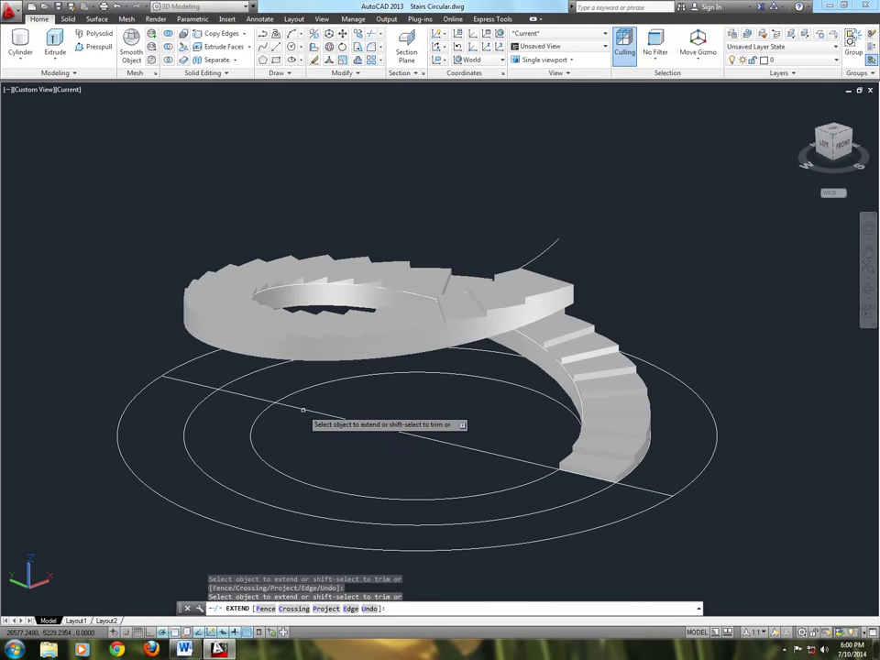
right_click(437, 466)
scroll(666, 489, down, 2)
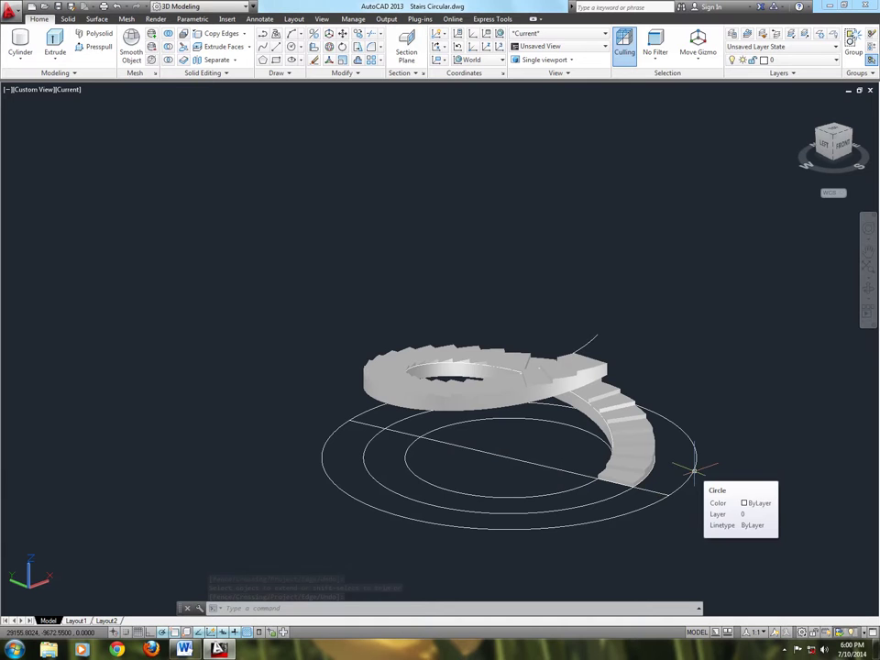
scroll(689, 462, up, 2)
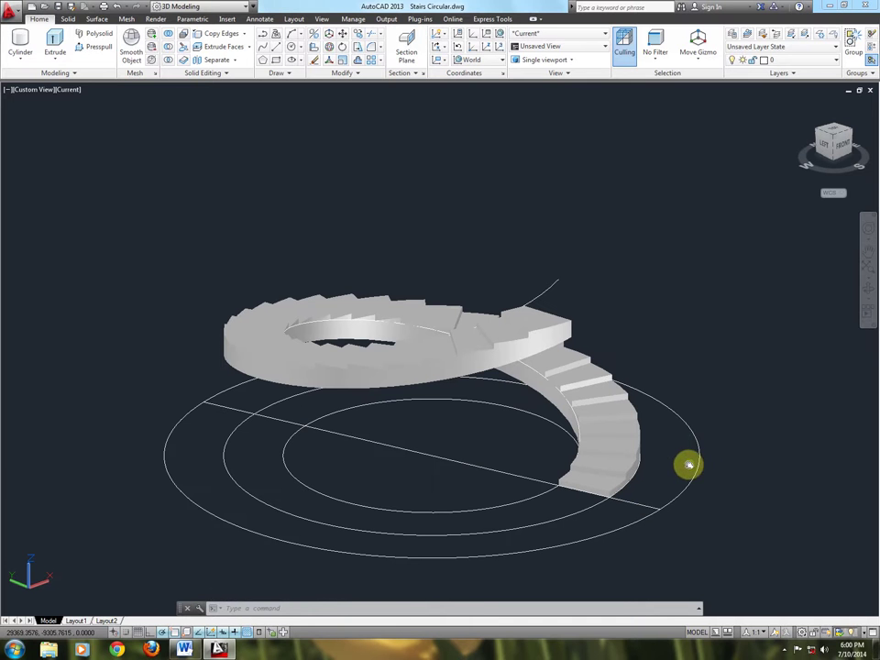
middle_drag(689, 463, 673, 464)
click(684, 468)
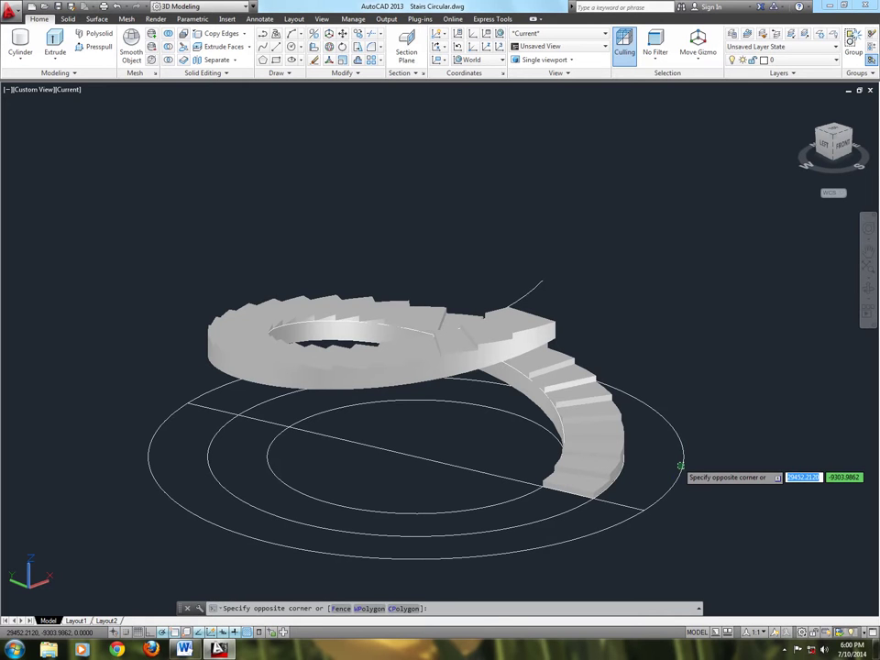
click(677, 466)
click(554, 523)
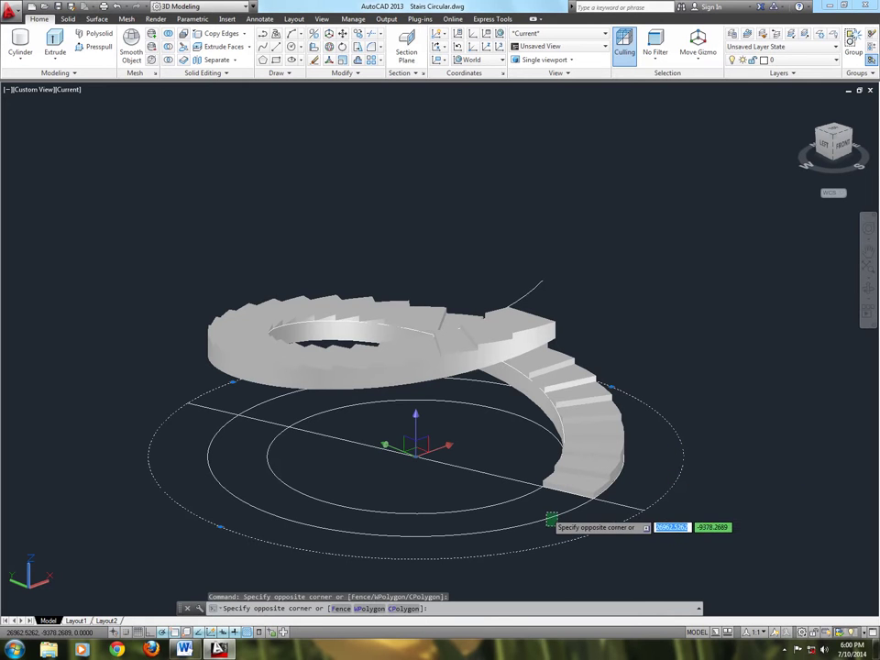
click(548, 519)
click(510, 467)
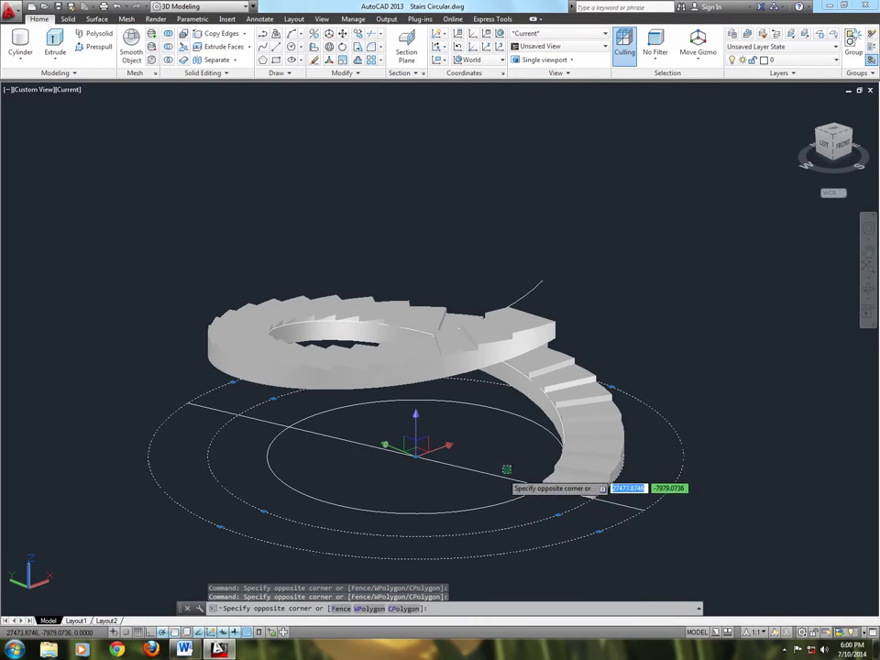
click(486, 477)
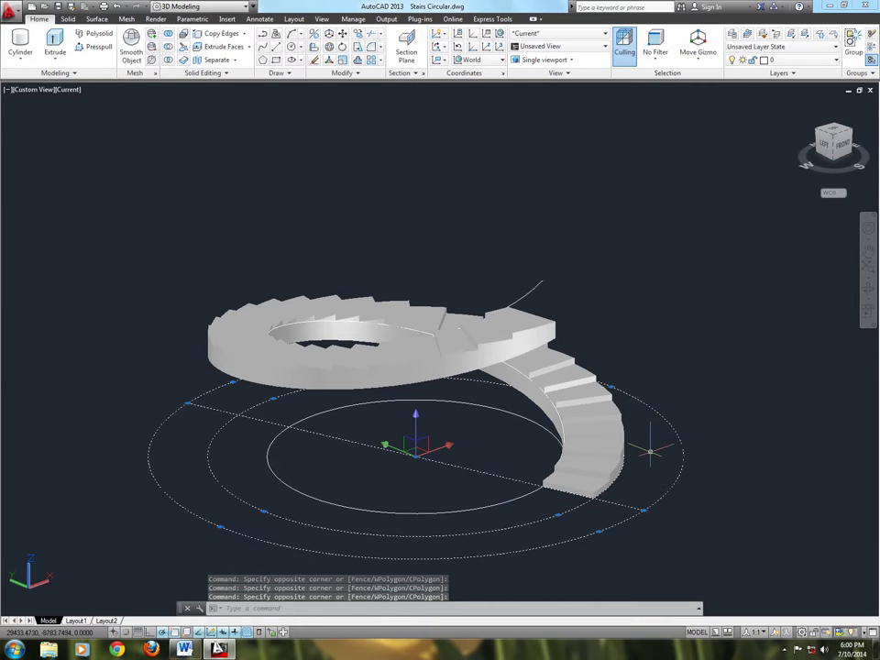
key(Escape)
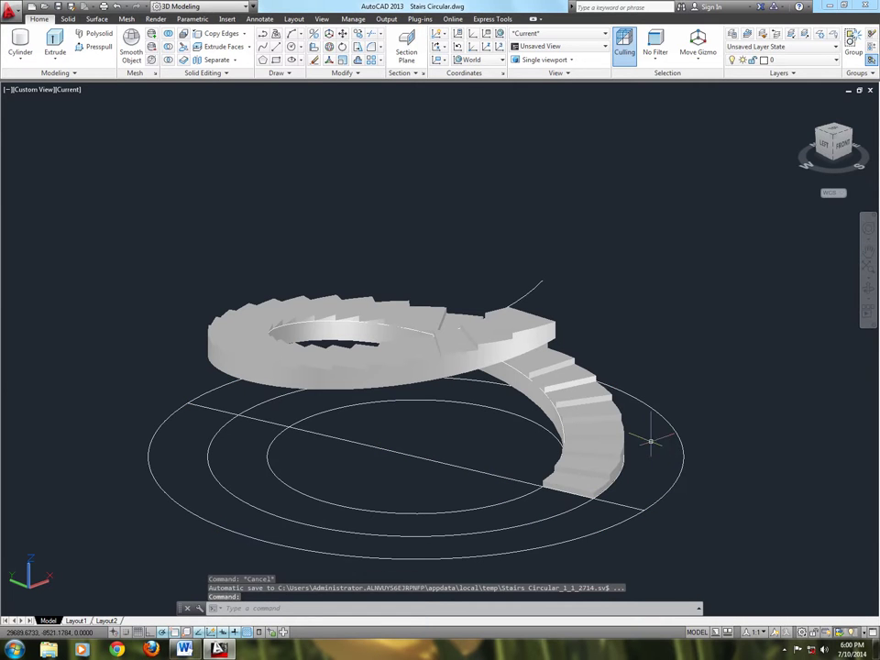
Presspull the outer ring up 4000 to form the curved wall, then view it from above.
click(94, 49)
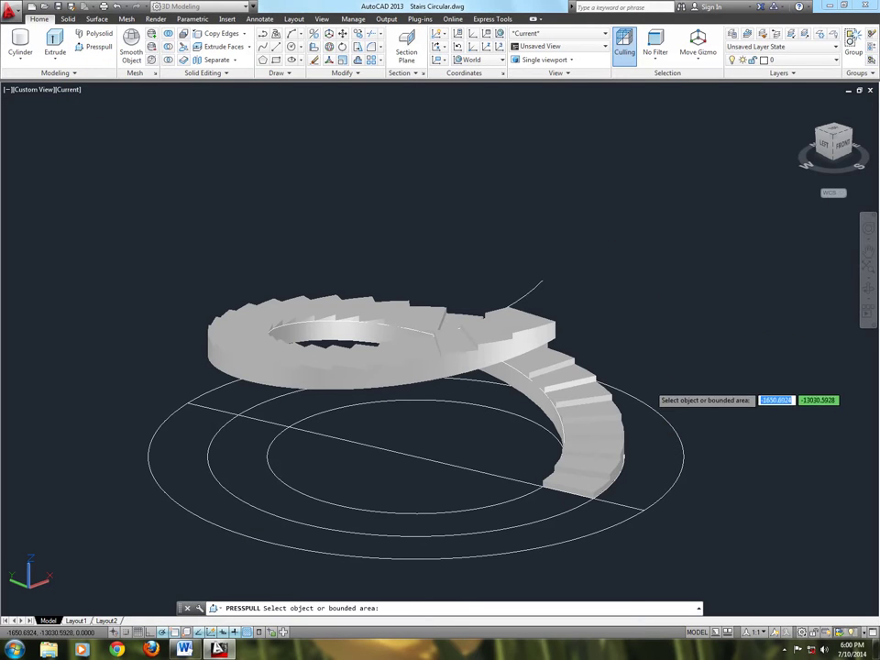
click(652, 465)
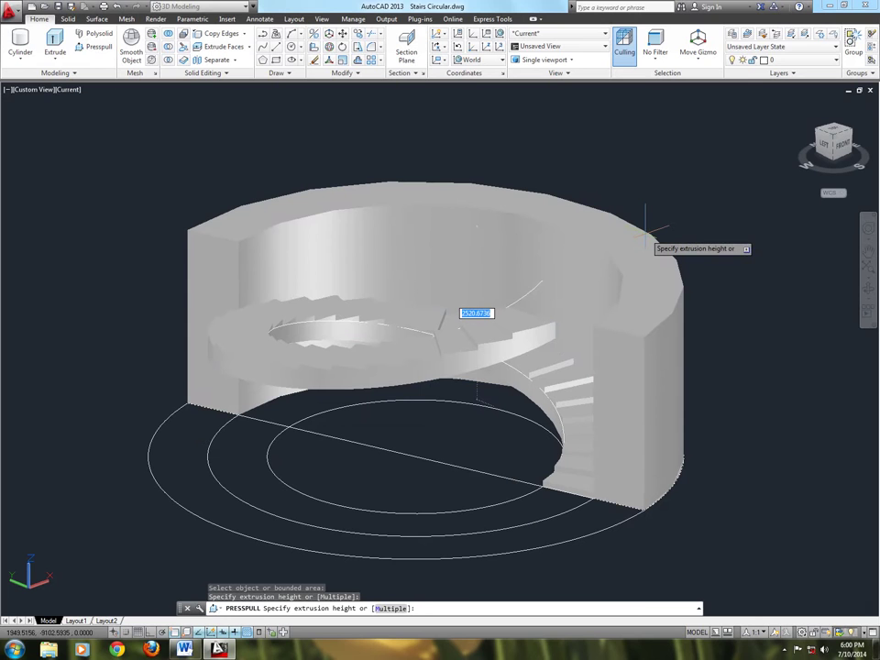
text(4000)
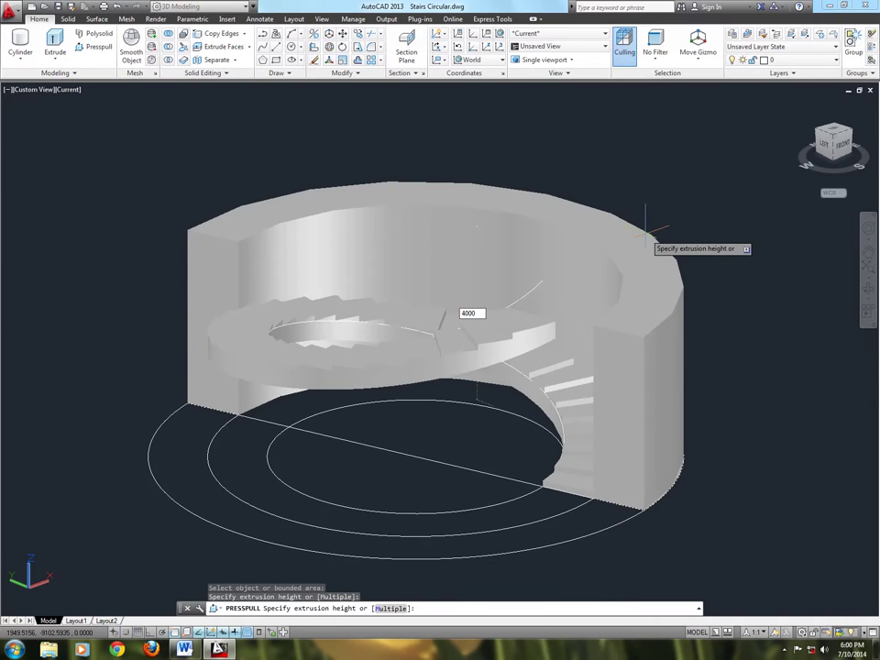
key(Return)
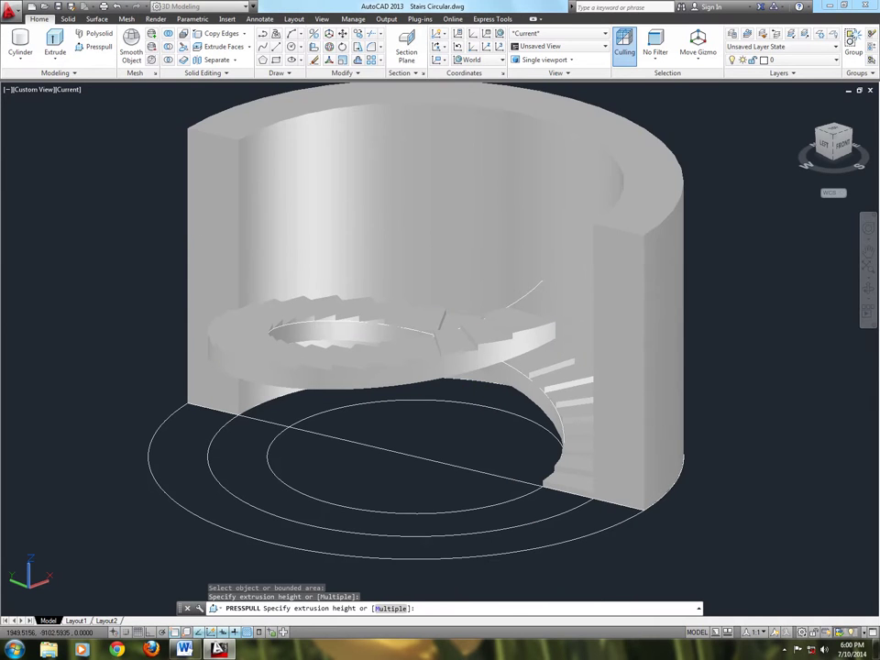
click(866, 292)
mouse_move(760, 299)
mouse_down()
mouse_move(756, 328)
mouse_move(778, 334)
mouse_up()
key(Escape)
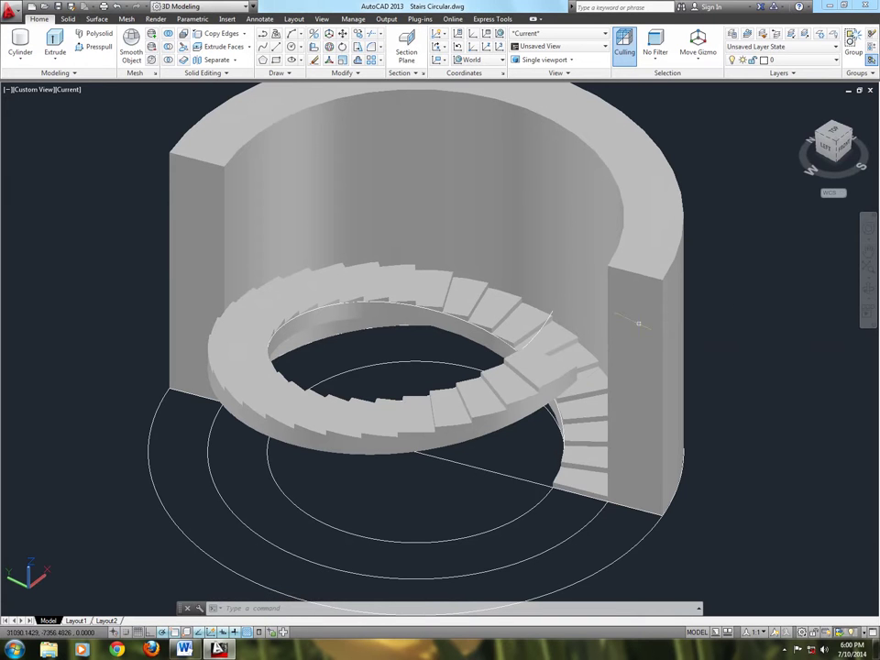
scroll(454, 367, up, 3)
scroll(450, 370, up, 1)
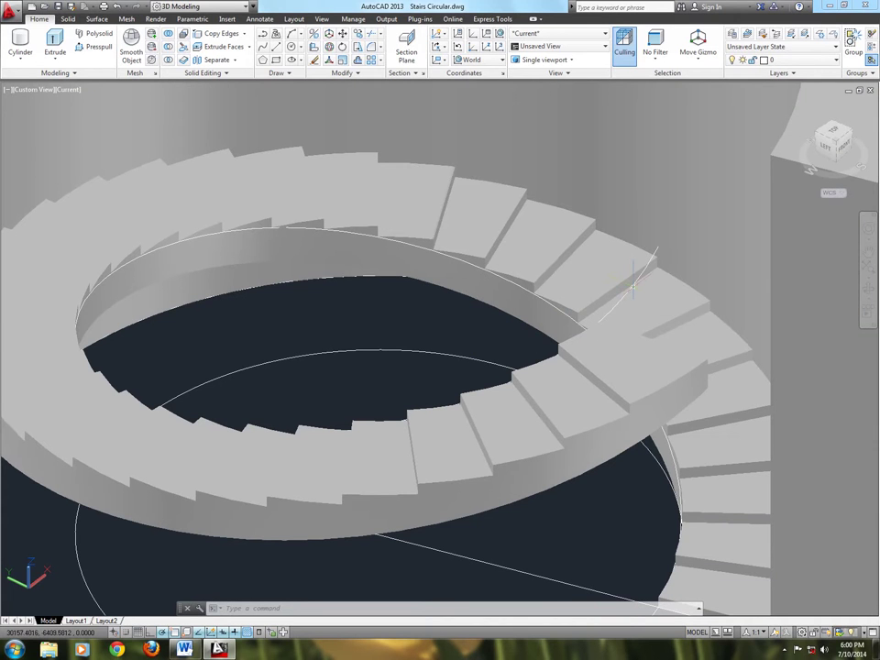
mouse_move(632, 285)
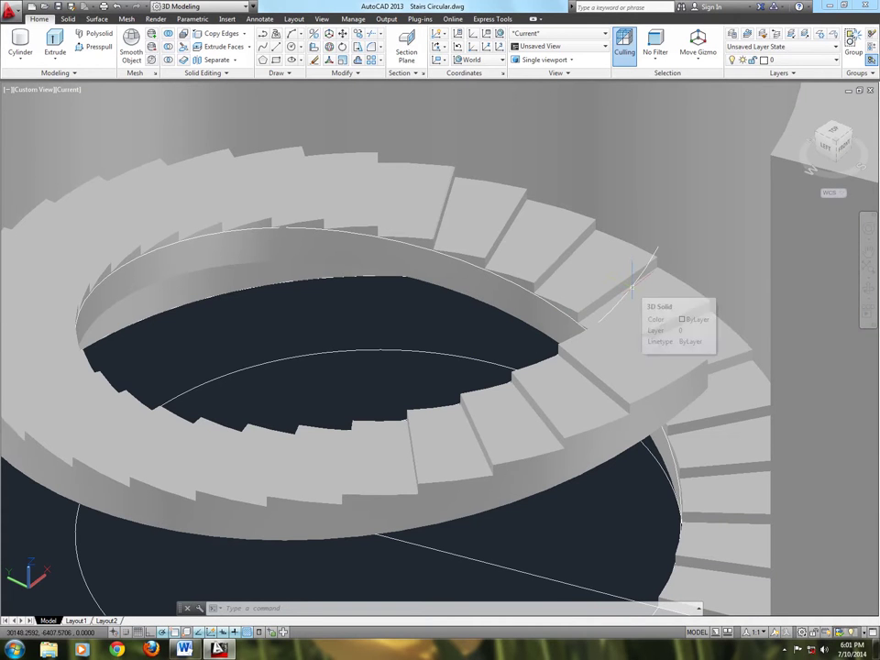
scroll(632, 287, down, 2)
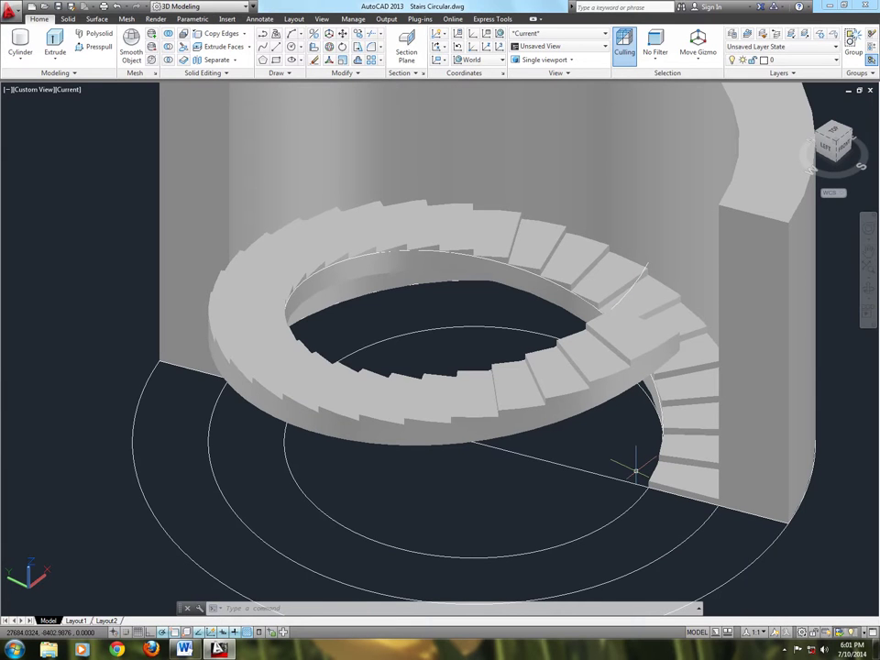
scroll(634, 470, up, 2)
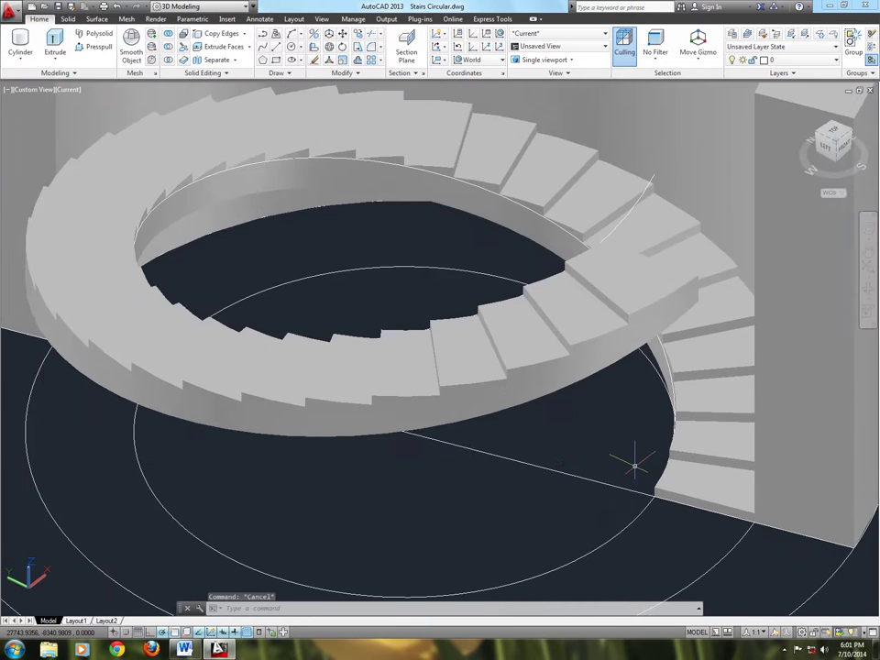
middle_drag(608, 473, 562, 473)
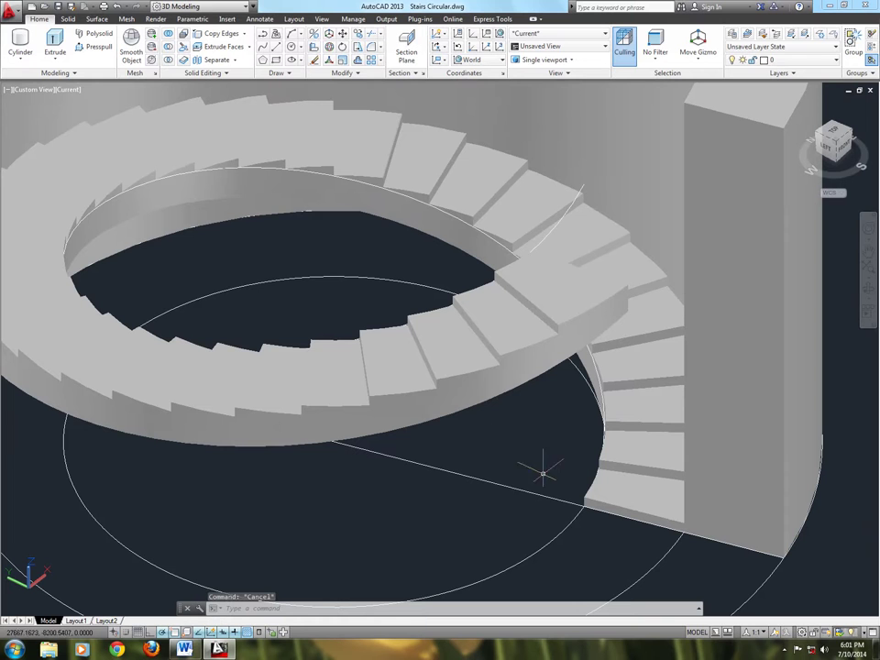
click(15, 52)
text(C)
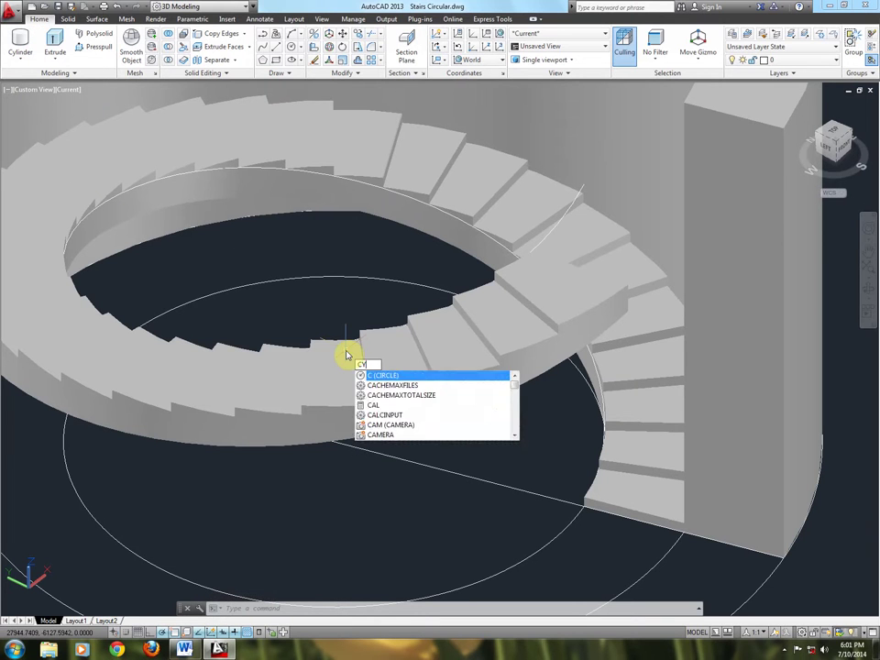
Create a cylinder of radius 25 and height 1200 centred on the radial construction line.
text(YL)
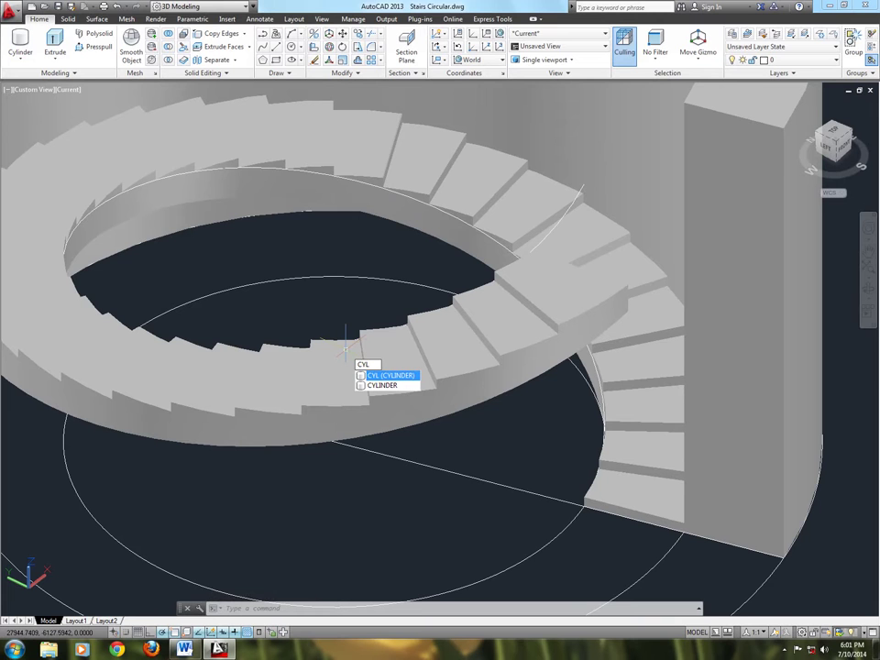
key(Return)
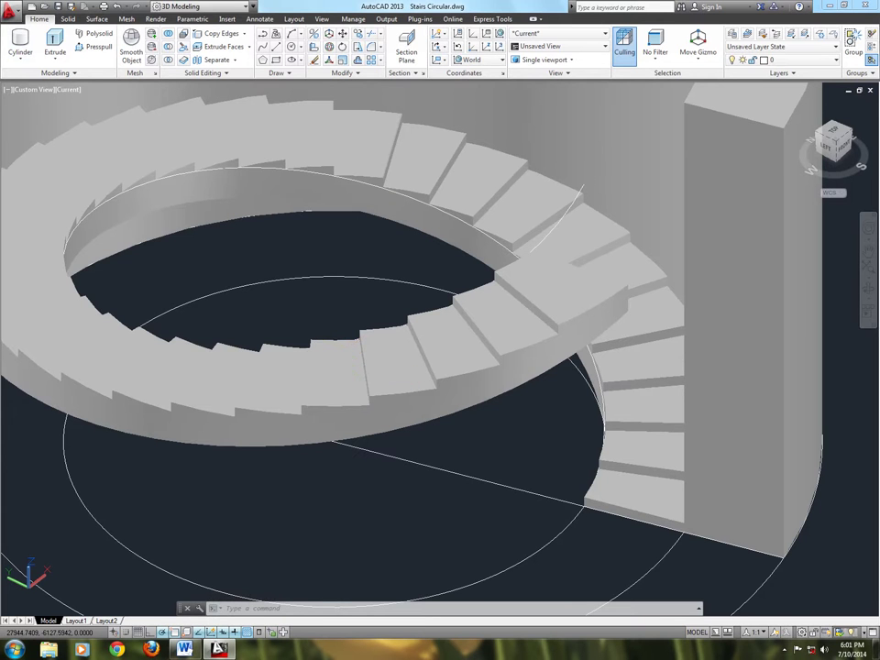
scroll(483, 479, up, 3)
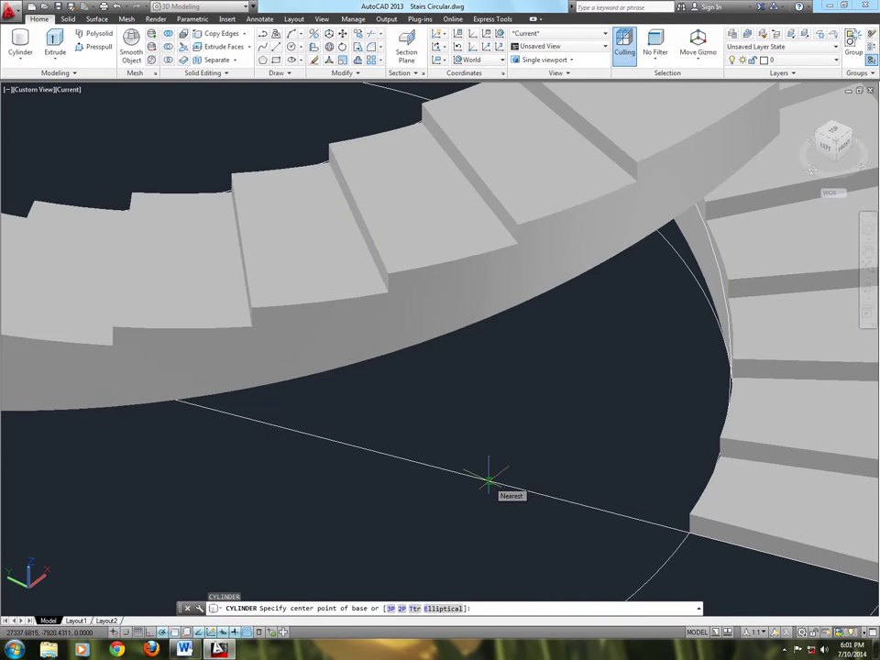
scroll(489, 479, down, 3)
scroll(489, 480, down, 2)
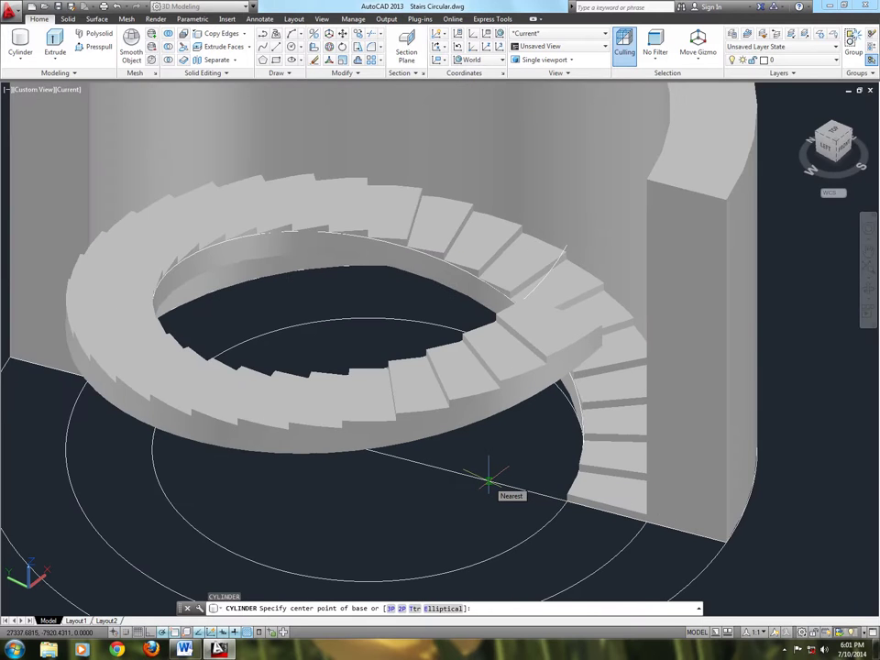
scroll(489, 479, up, 3)
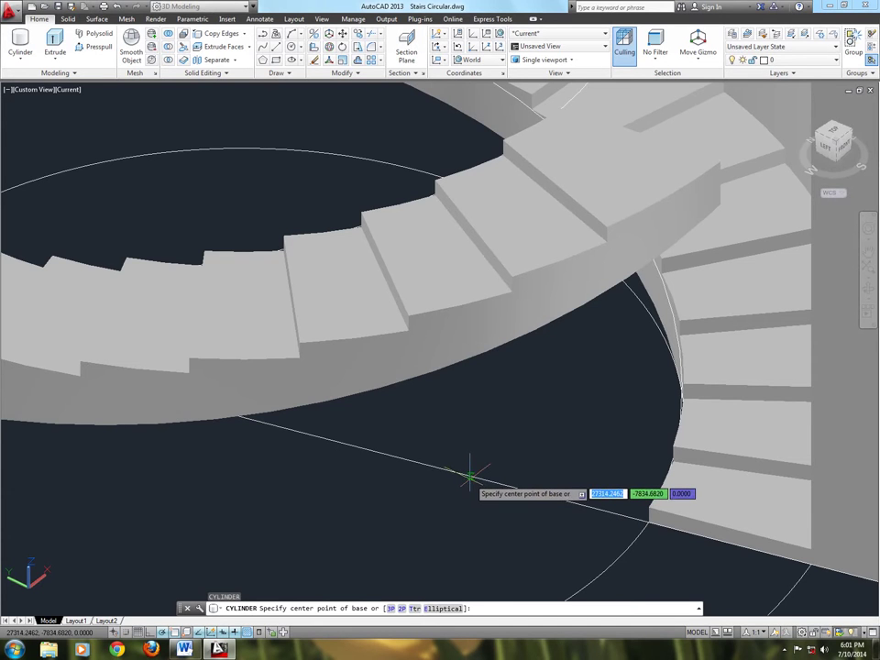
click(470, 476)
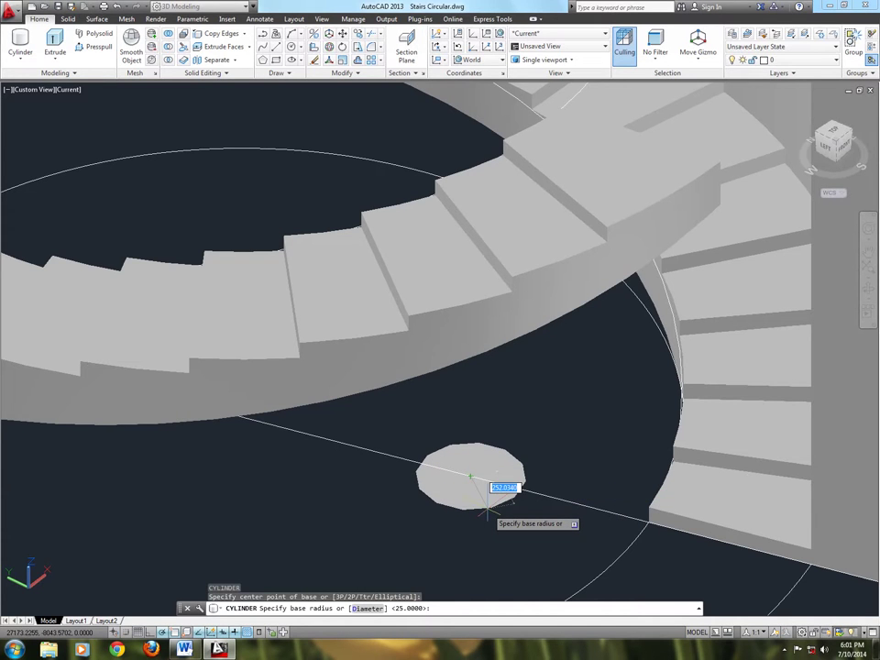
text(25)
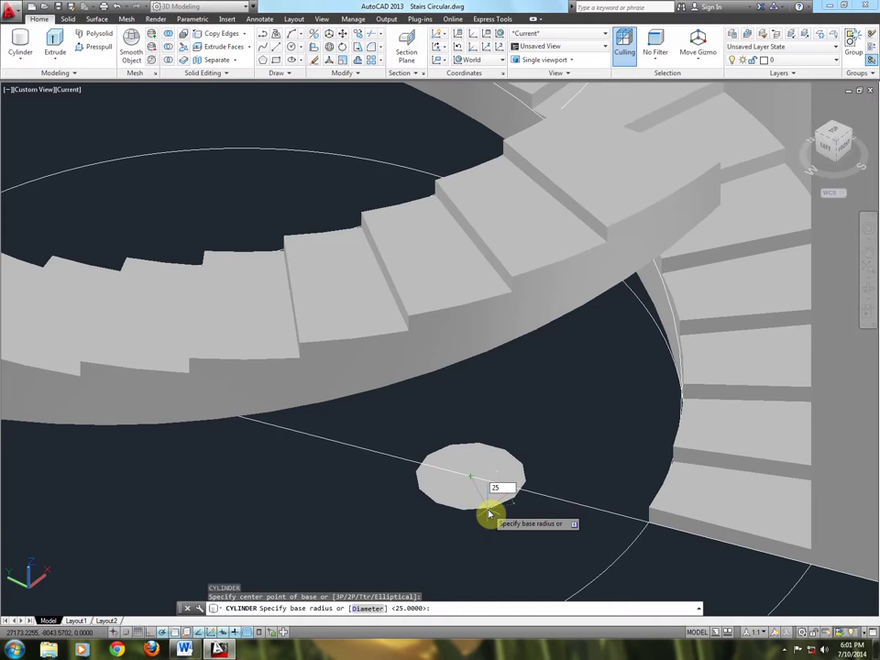
key(Return)
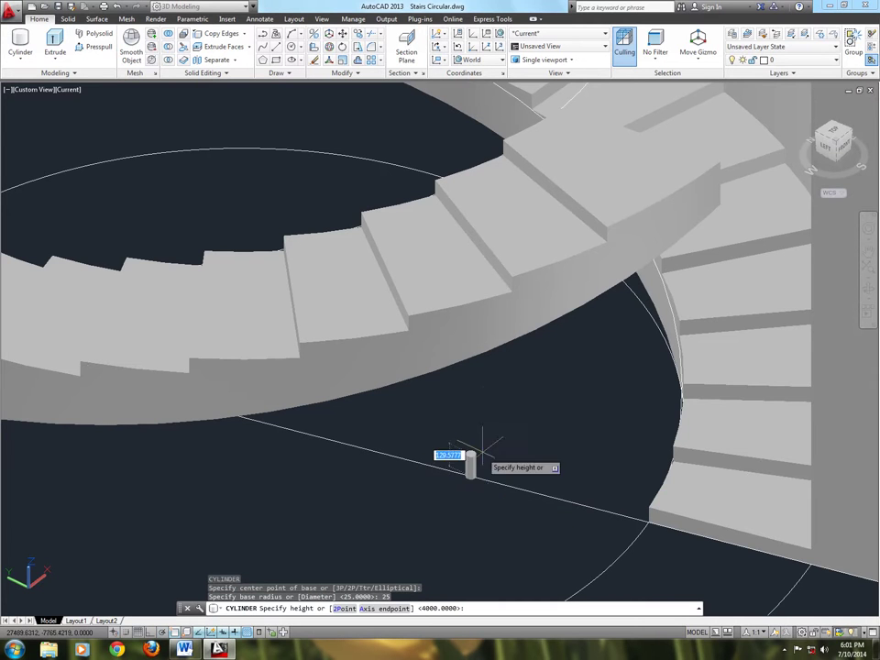
text(12)
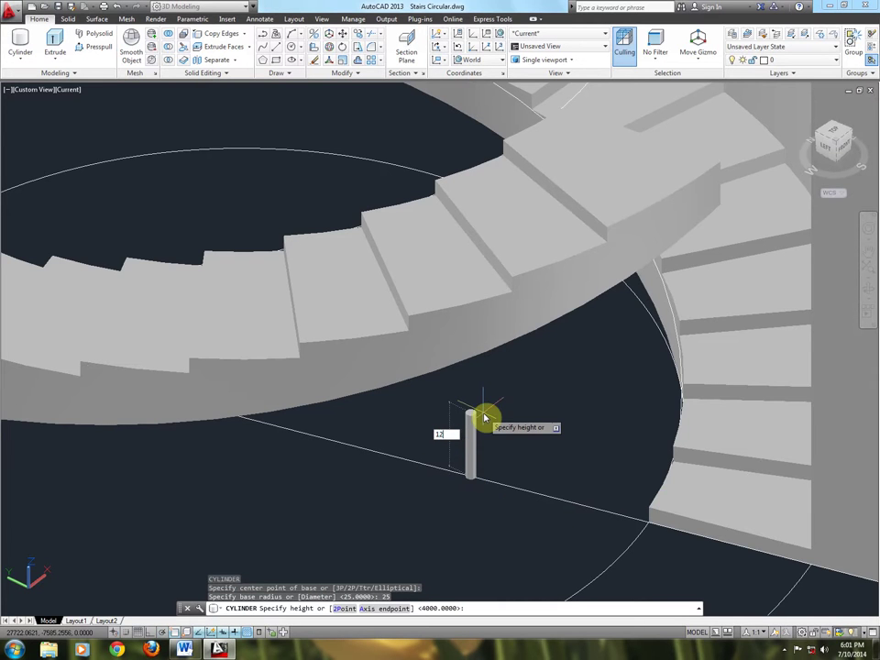
text(00)
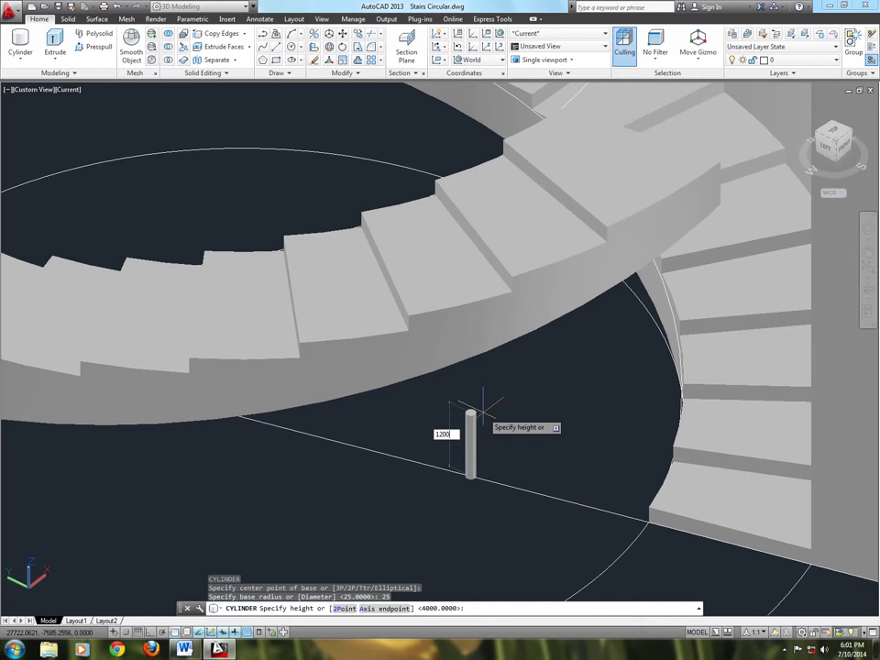
key(Return)
Orbit and zoom to inspect the new post from below, selecting and deselecting it.
scroll(471, 412, down, 3)
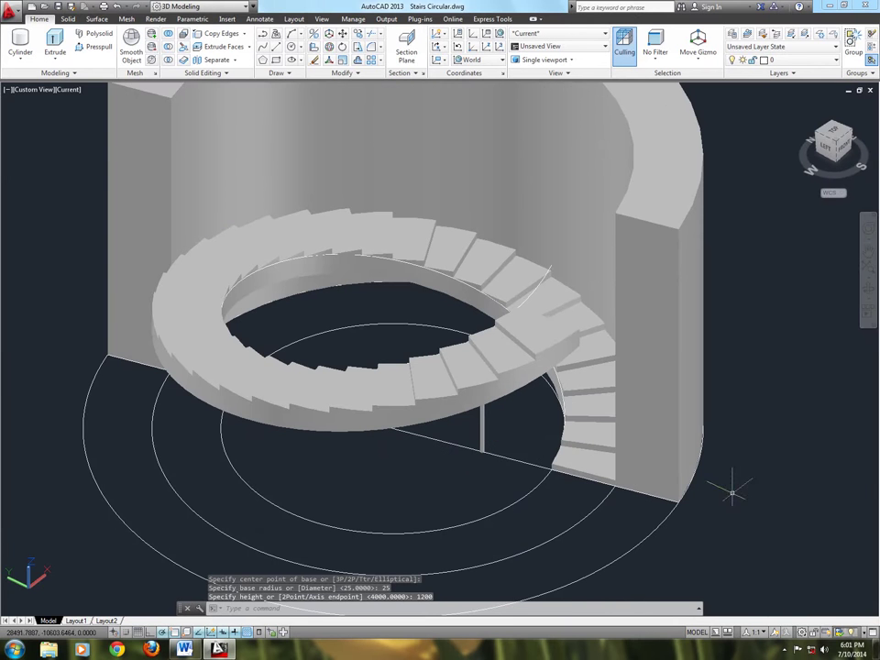
mouse_move(593, 428)
shift+middle_down()
mouse_move(554, 390)
mouse_move(594, 395)
shift+middle_up()
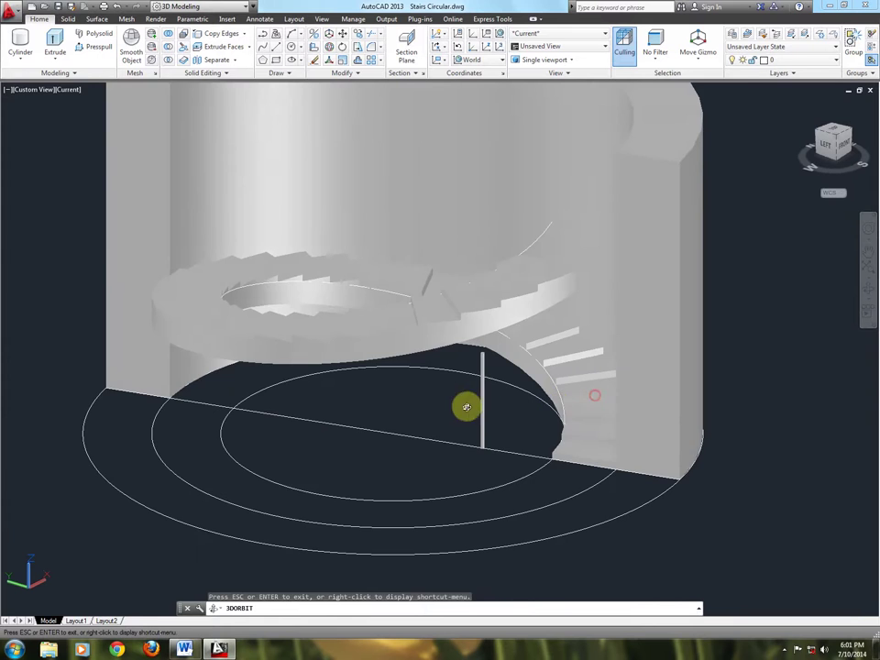
scroll(467, 406, up, 1)
scroll(466, 406, up, 1)
scroll(467, 406, up, 1)
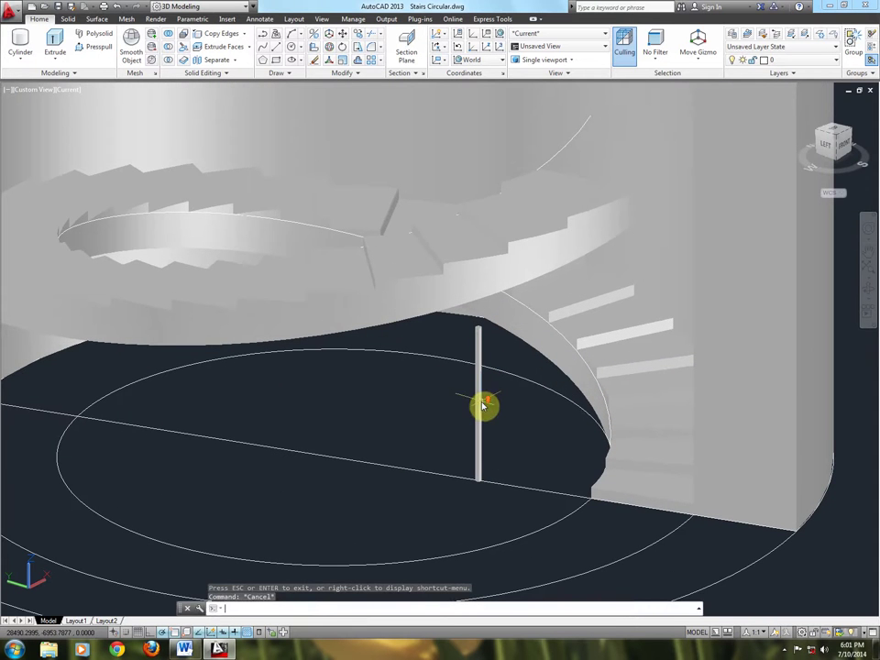
scroll(484, 405, up, 1)
scroll(486, 404, up, 1)
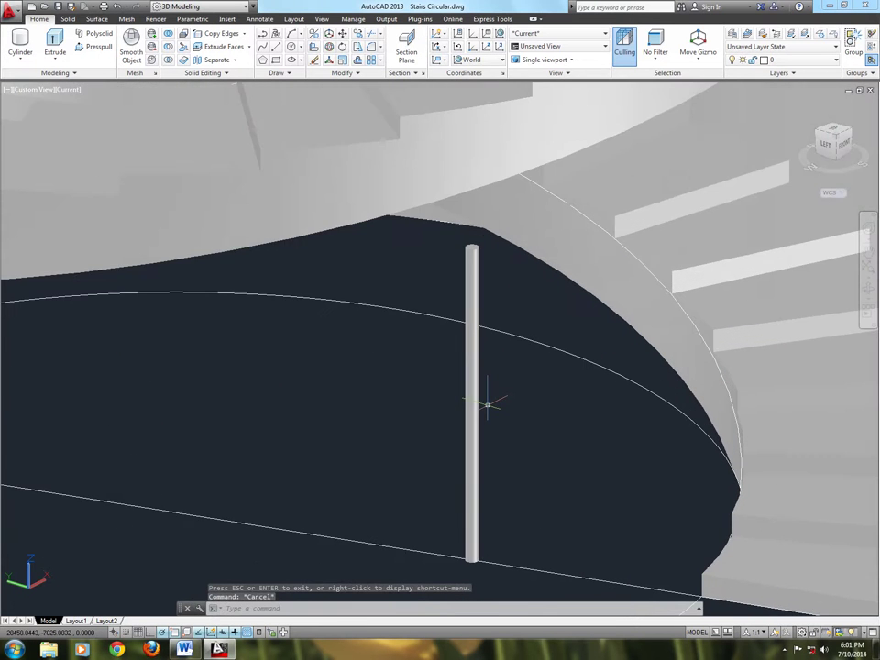
scroll(487, 404, down, 1)
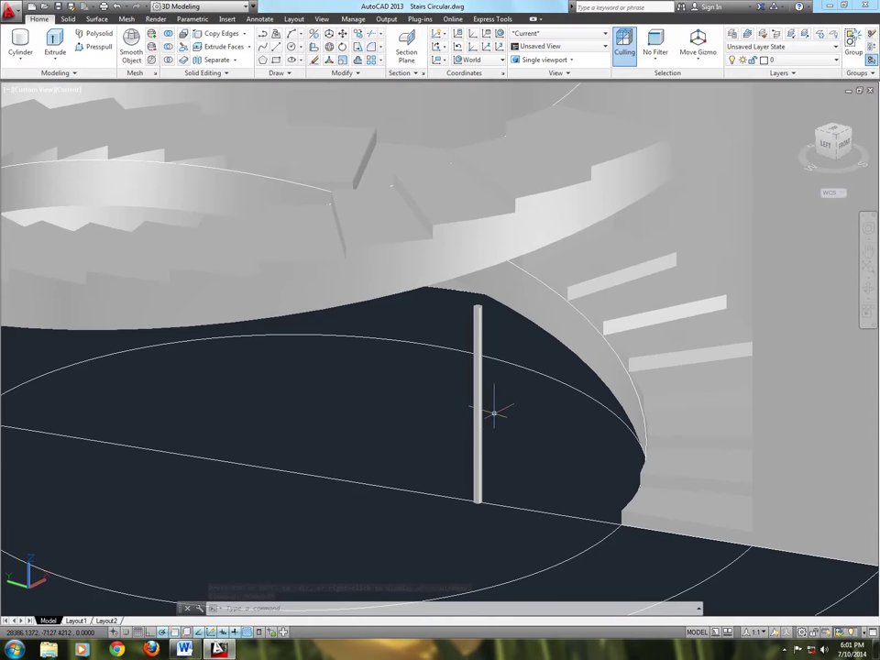
scroll(475, 446, down, 1)
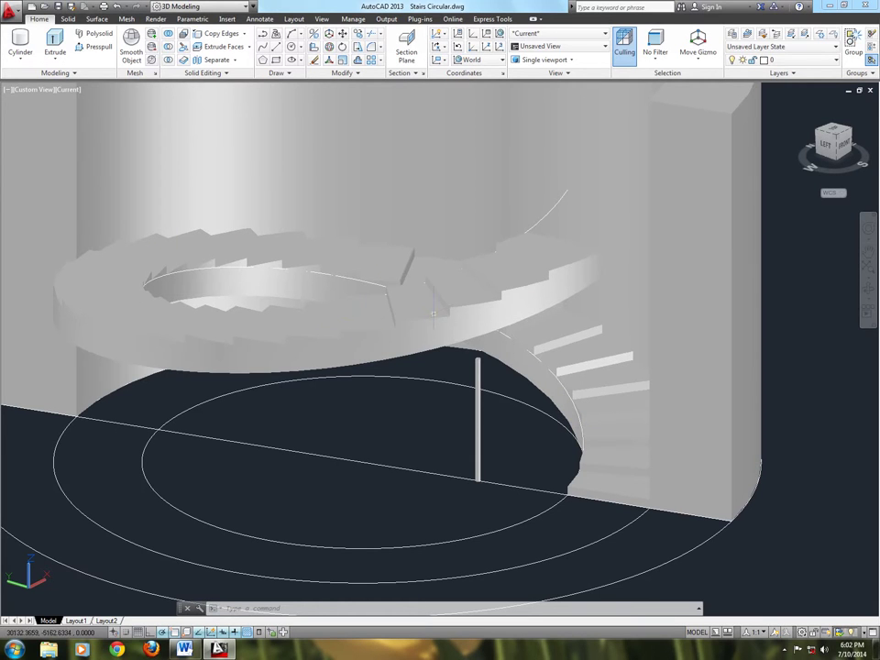
scroll(475, 450, up, 3)
scroll(482, 449, up, 2)
click(487, 456)
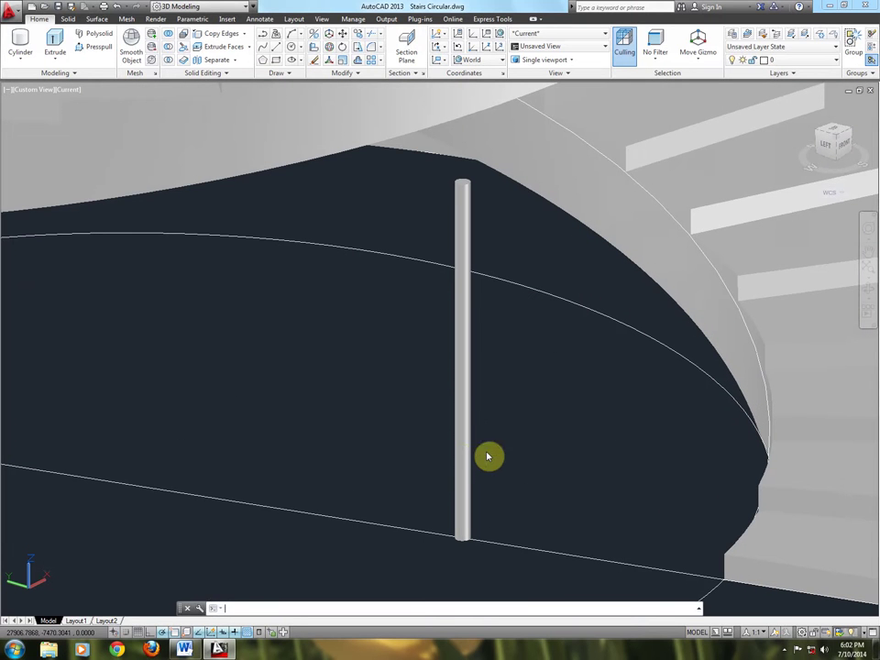
key(Escape)
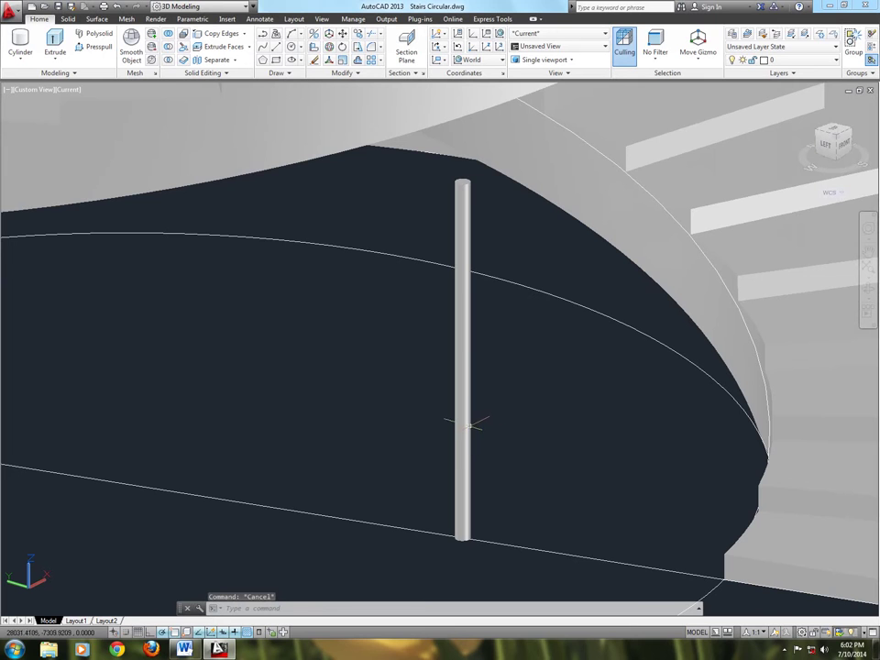
click(466, 419)
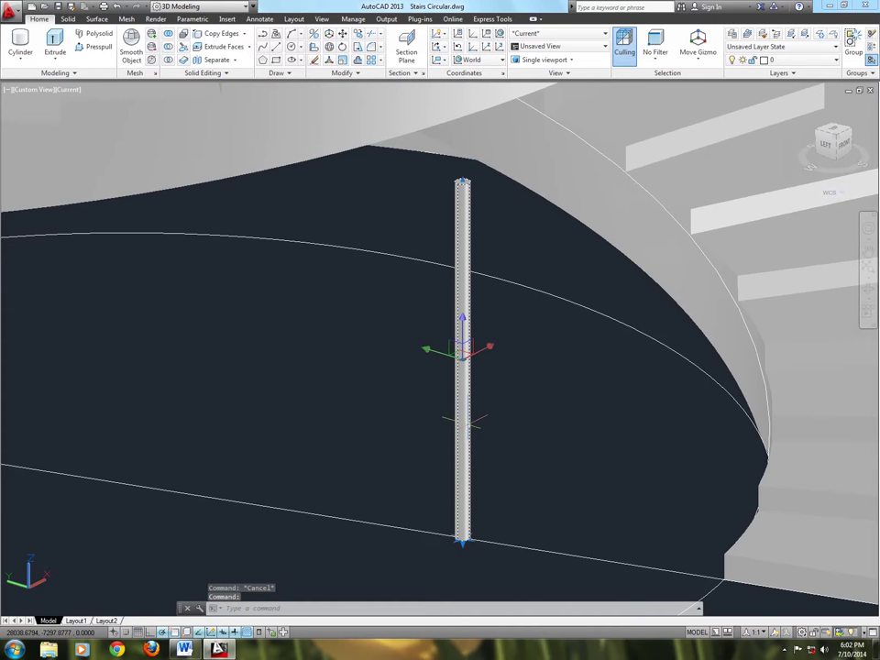
click(503, 439)
key(Escape)
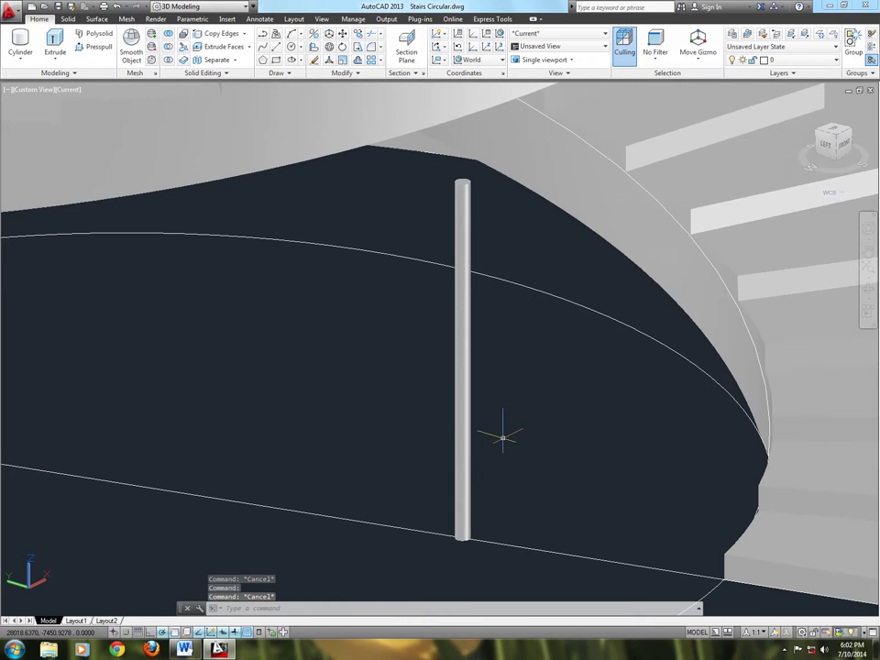
Start a block named TAYVIN and set its base point at the column's foot.
text(B)
key(Return)
text(TAYVIN)
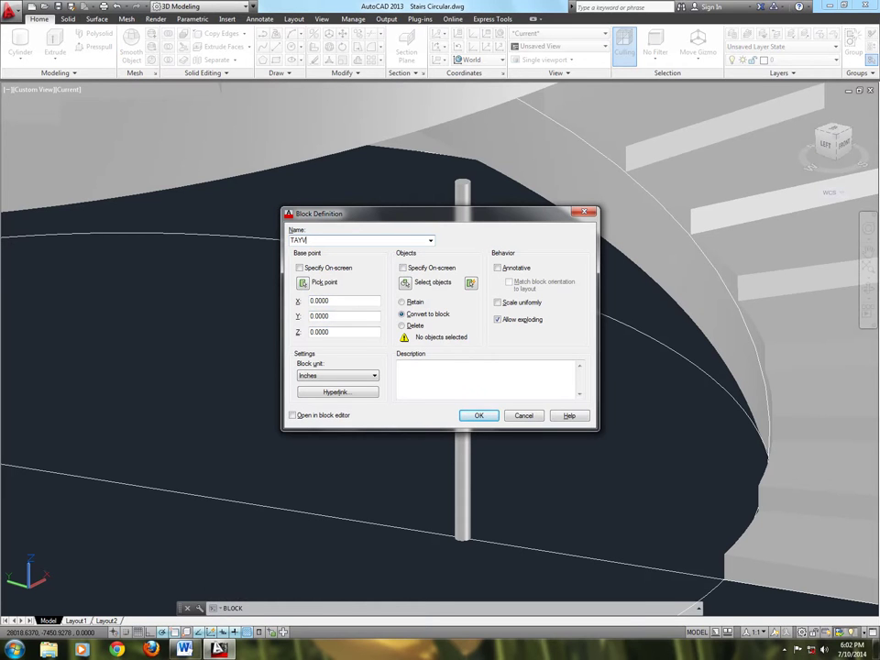
click(302, 283)
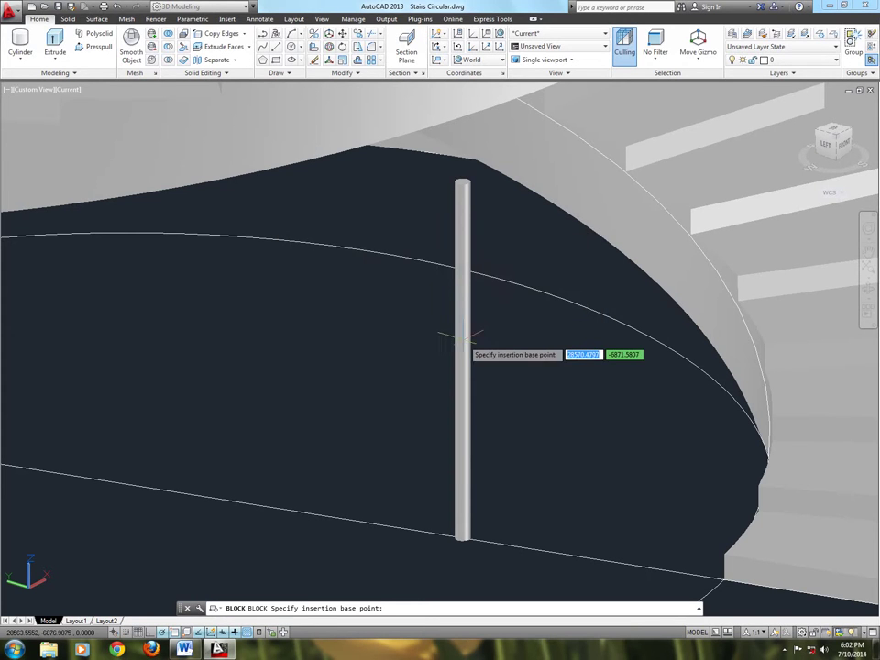
scroll(463, 348, down, 2)
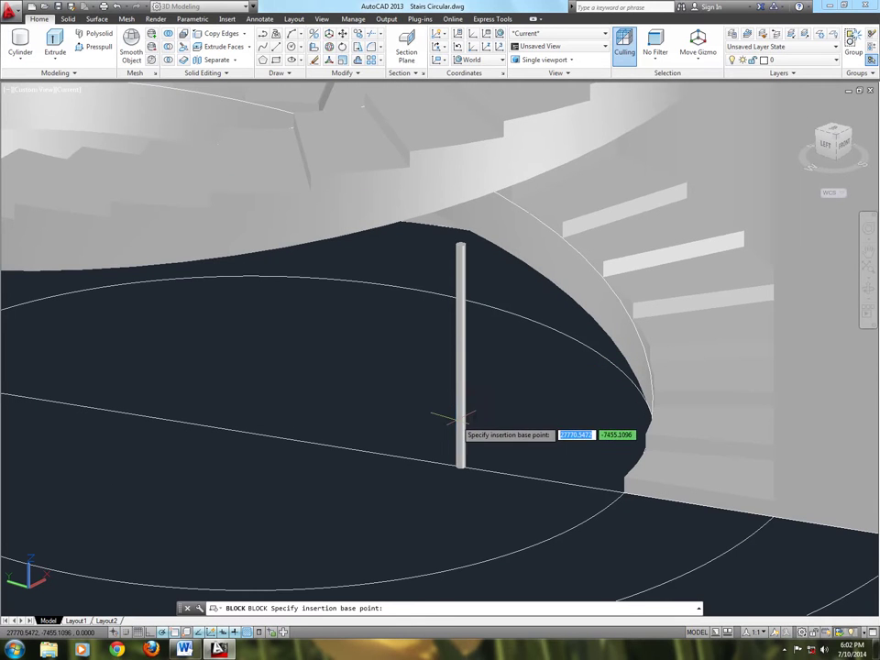
scroll(460, 467, up, 2)
scroll(461, 469, up, 2)
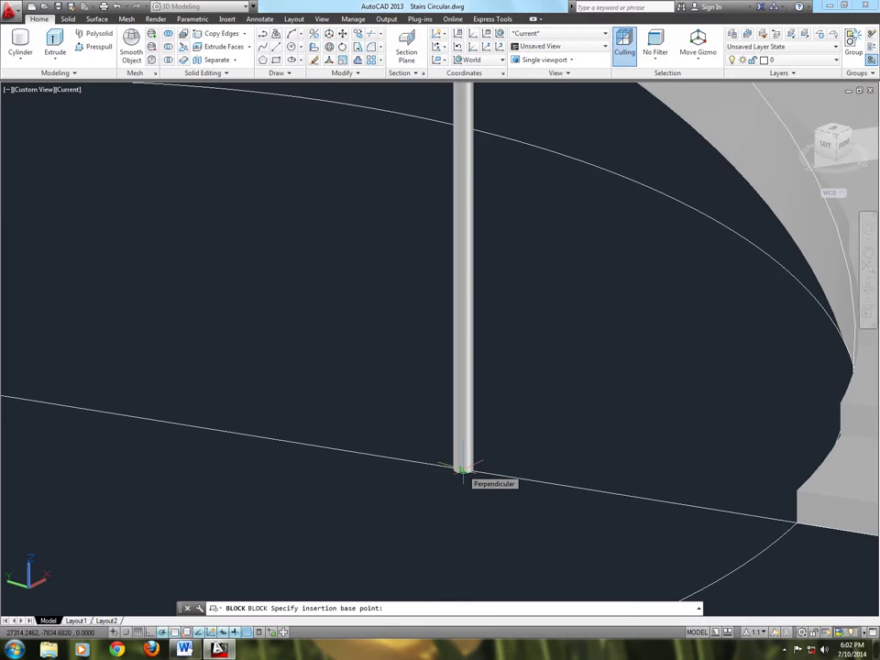
scroll(462, 468, down, 2)
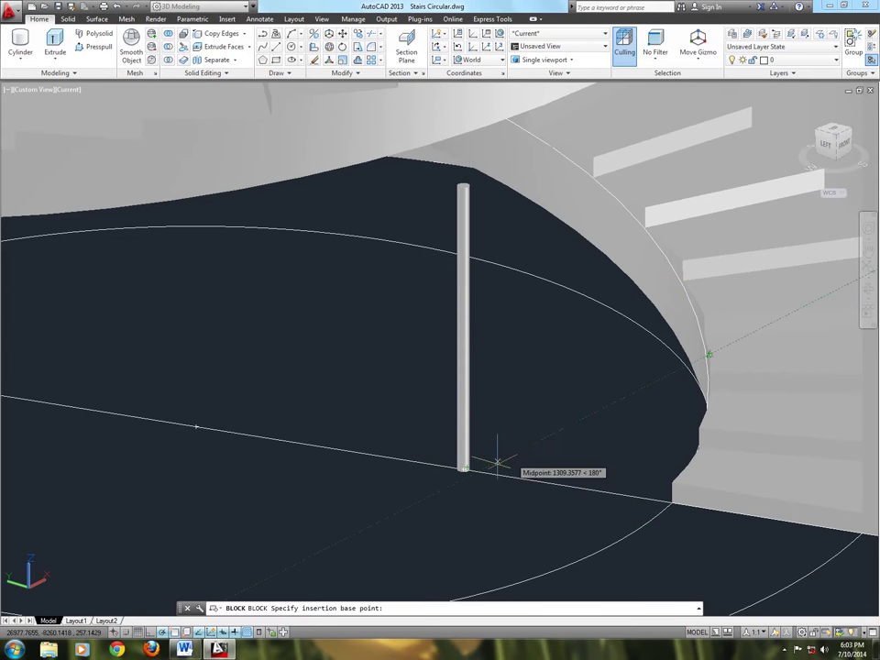
scroll(453, 468, up, 4)
scroll(452, 467, up, 1)
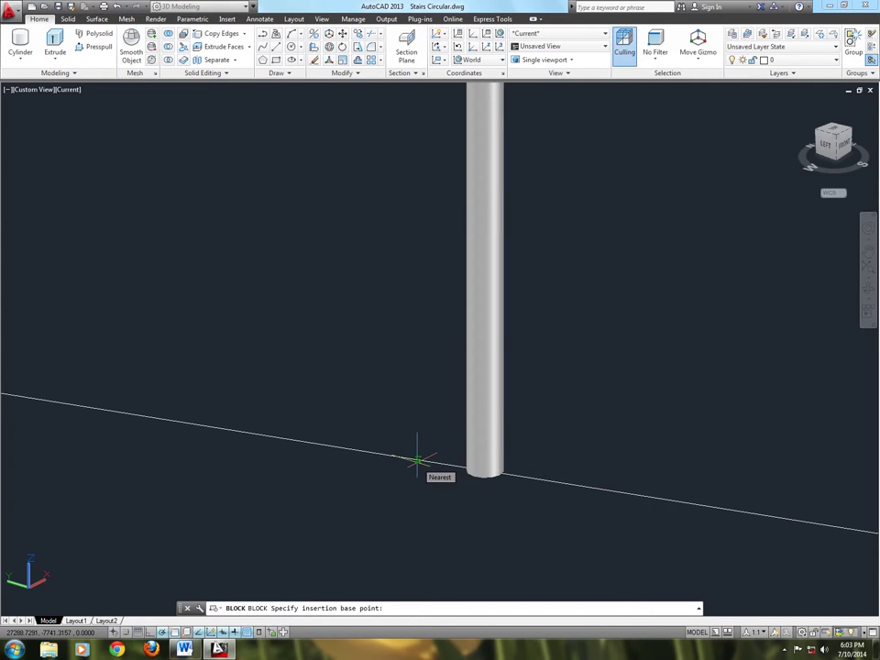
click(417, 460)
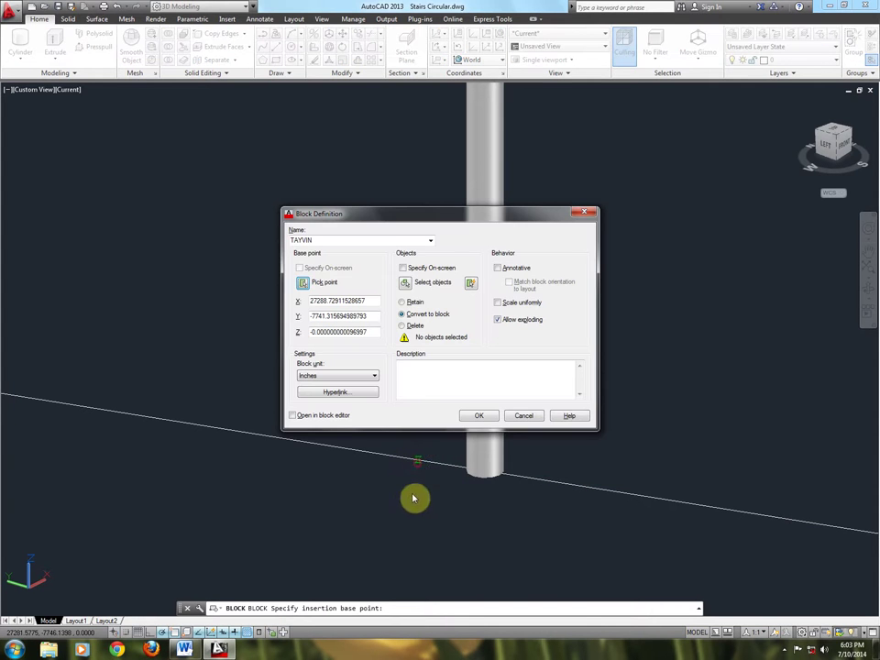
Choose the column as the block's object and create the TAYVIN block.
click(407, 285)
scroll(437, 537, down, 3)
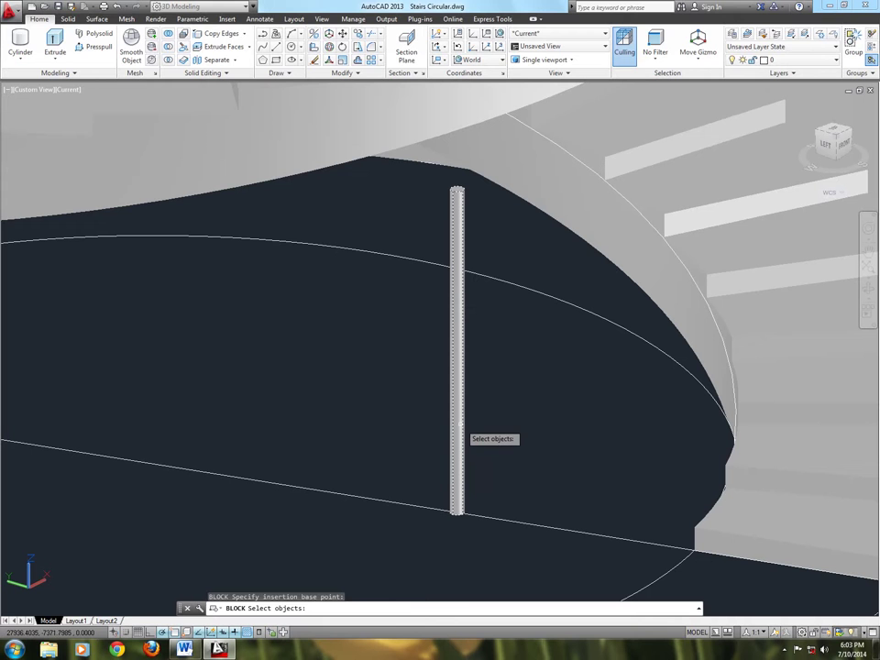
click(460, 425)
right_click(465, 432)
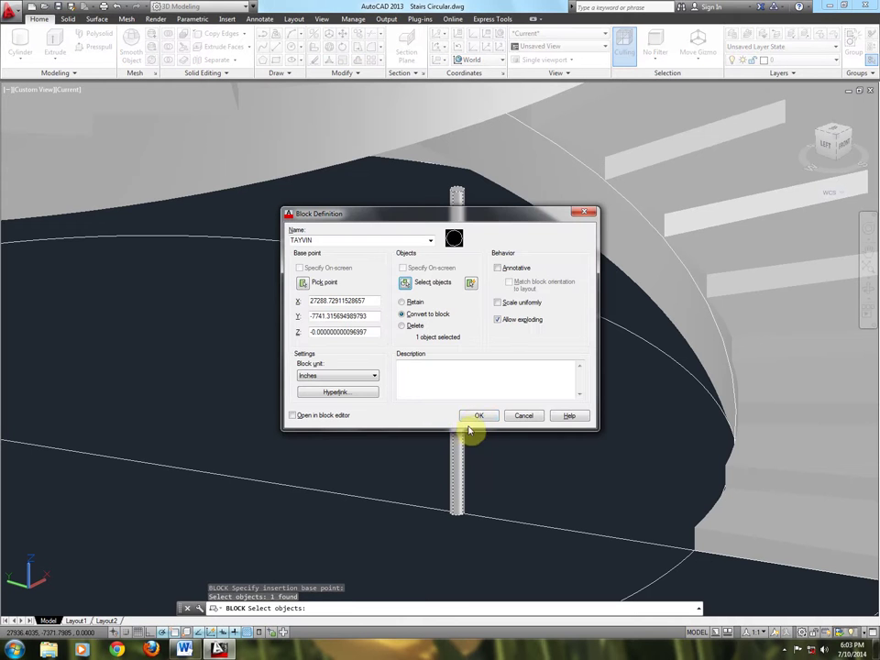
click(475, 417)
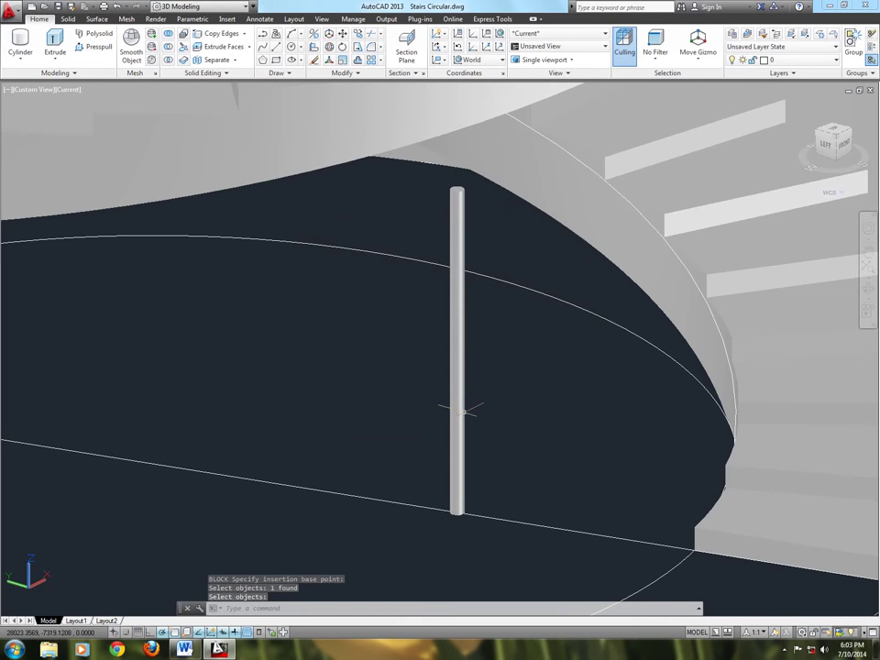
click(465, 413)
DIVIDE the stair's curved edge into 9 segments, inserting aligned TAYVIN blocks.
key(Escape)
key(Escape)
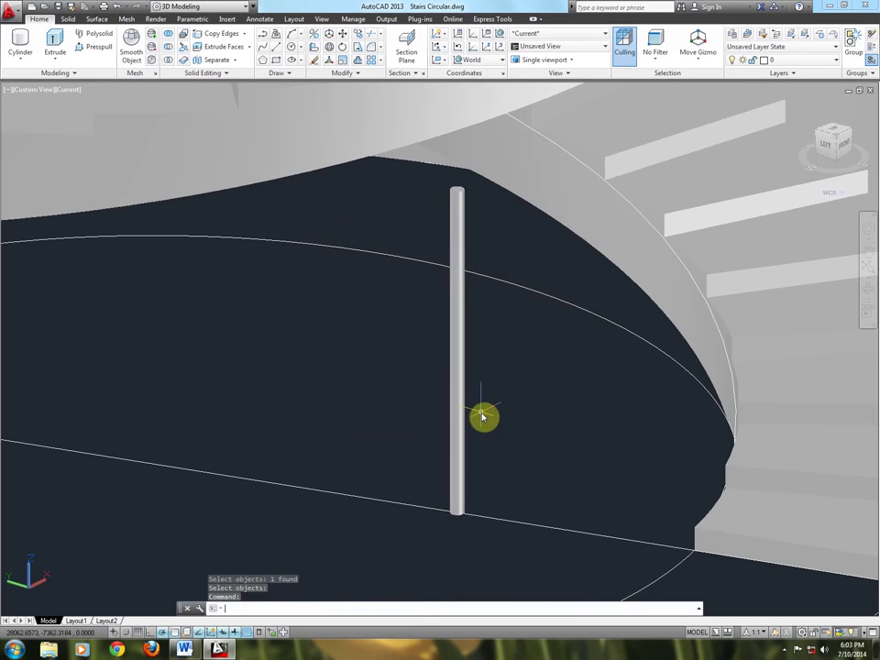
scroll(524, 458, down, 1)
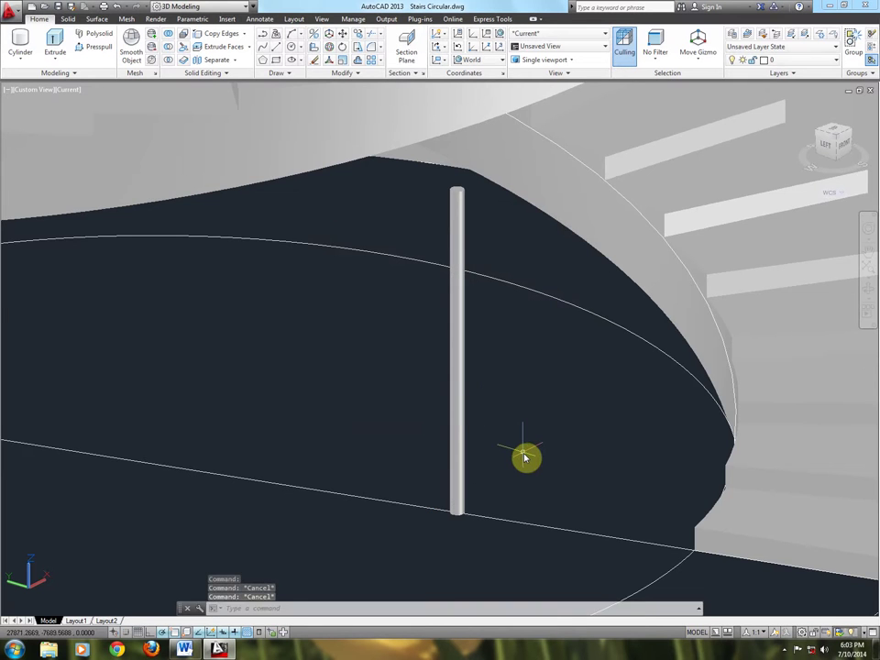
scroll(524, 457, down, 2)
scroll(526, 458, down, 2)
scroll(526, 458, up, 2)
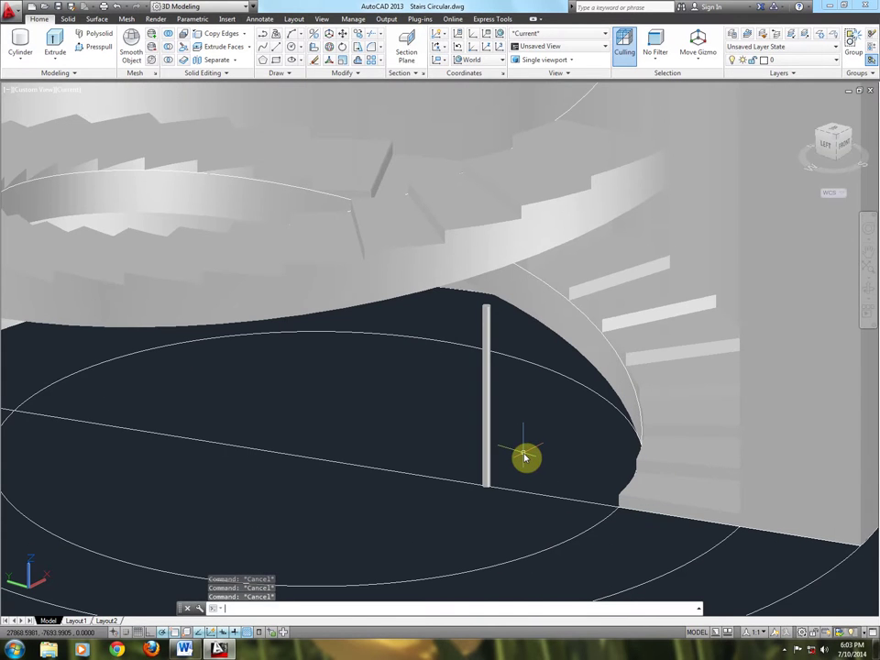
text(DIV)
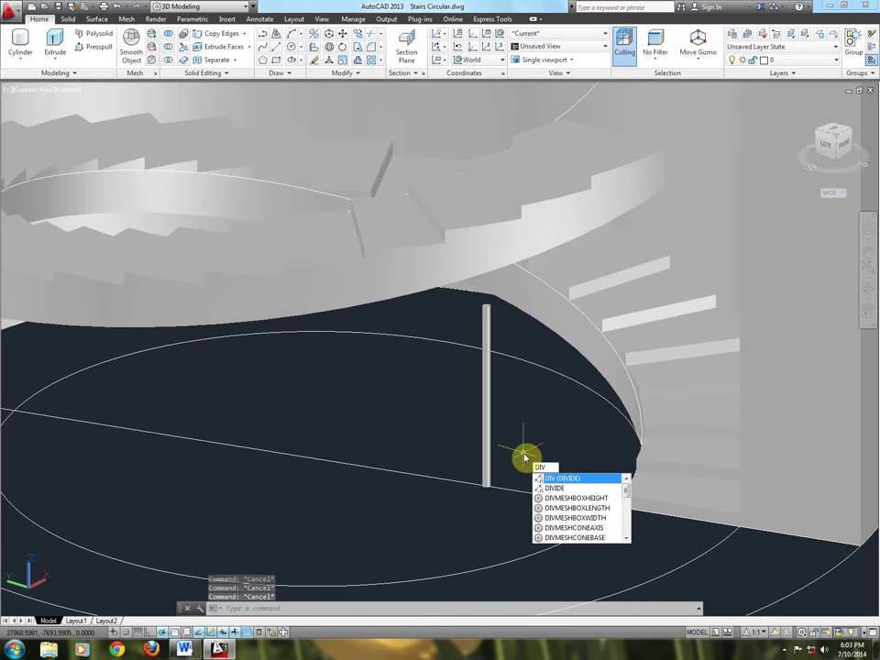
key(Return)
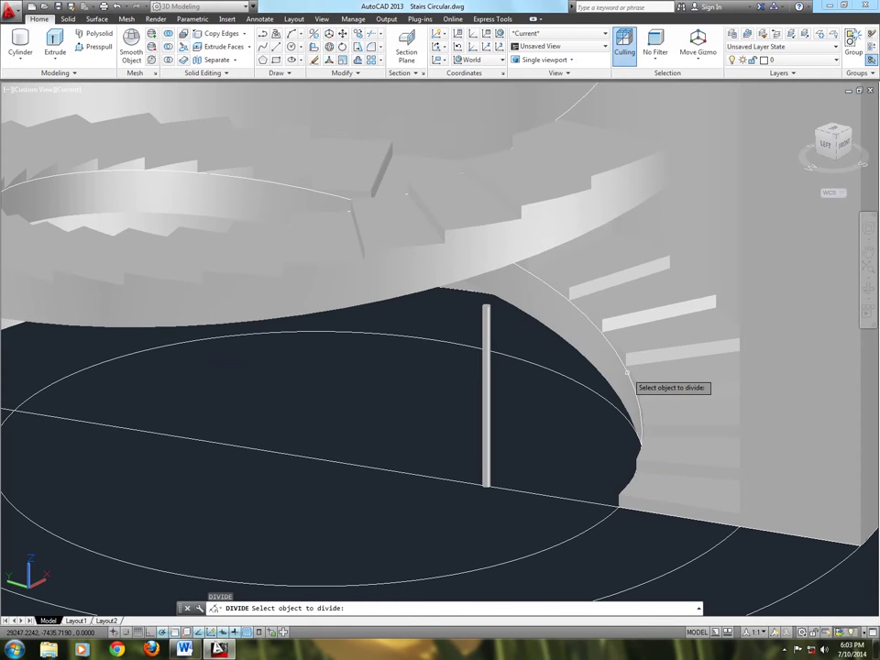
click(627, 372)
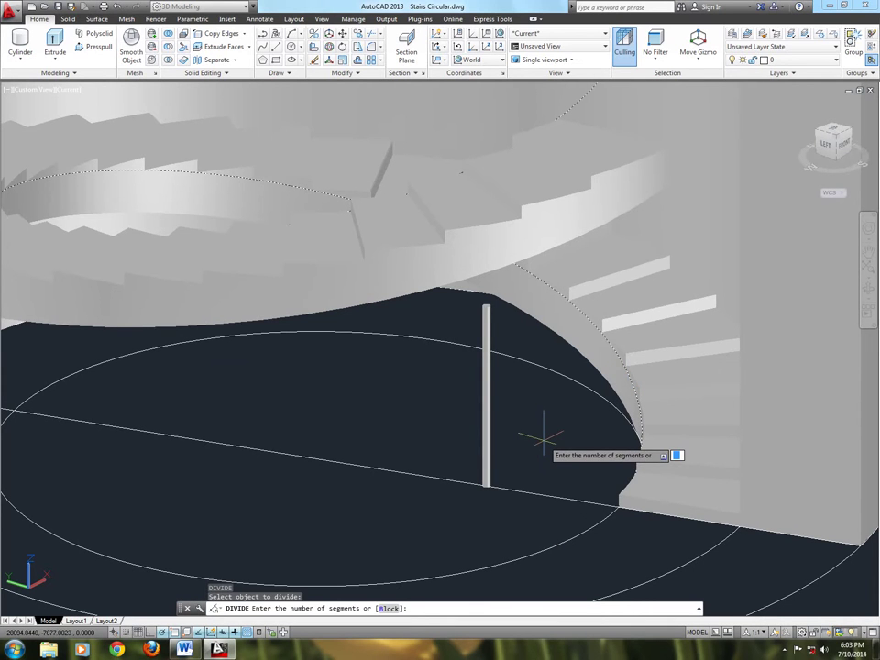
text(8)
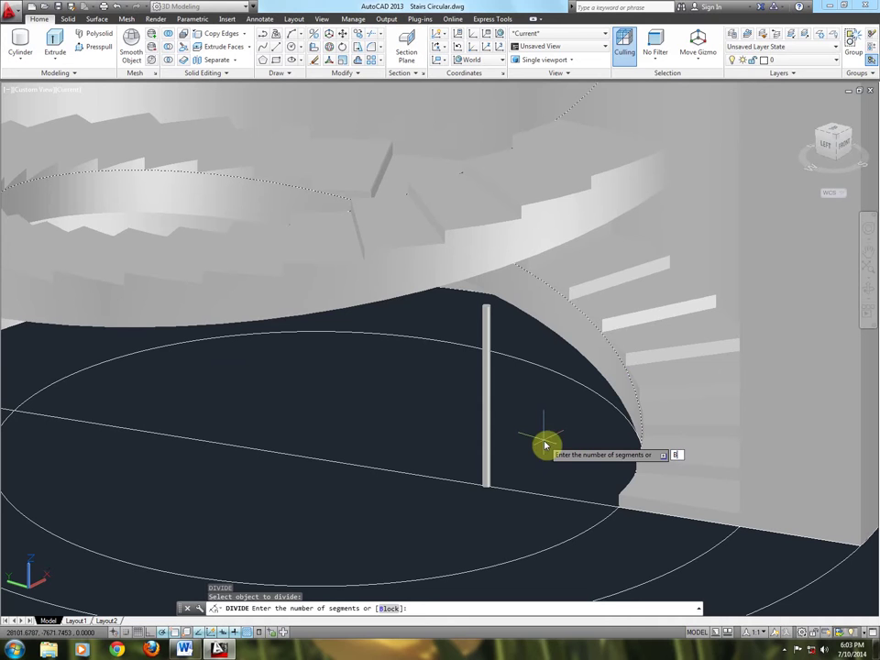
key(Return)
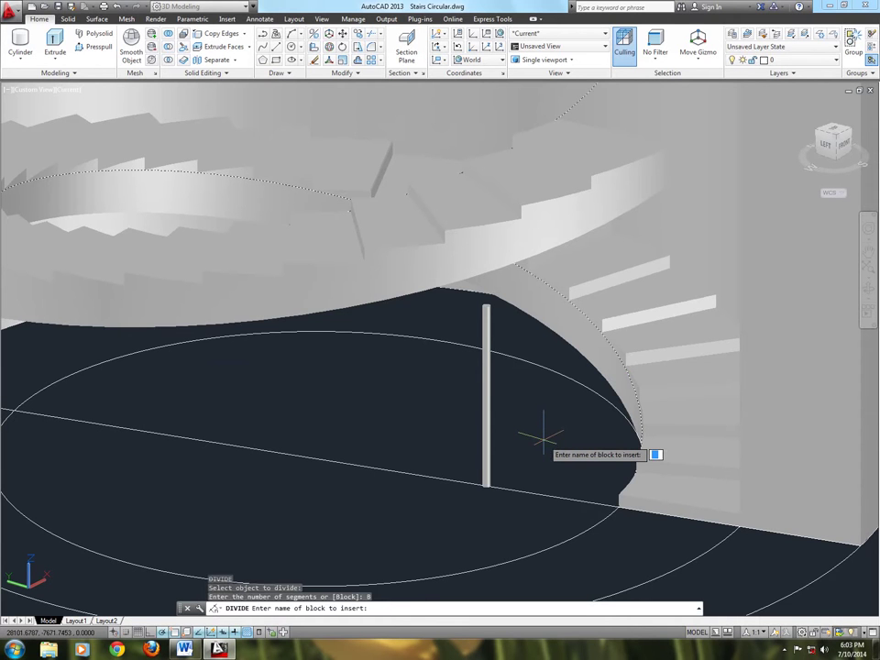
text(TAYVIN)
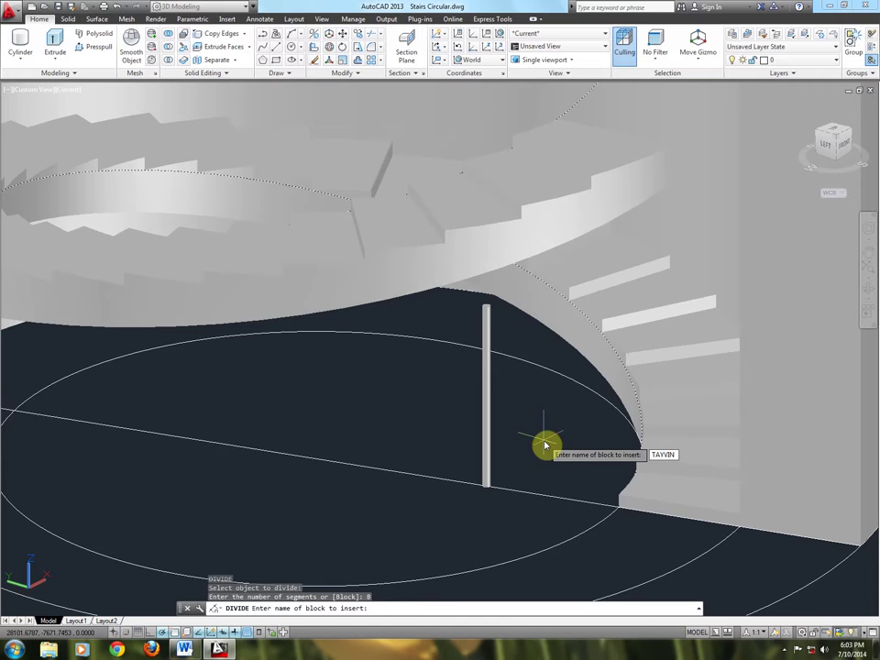
key(Return)
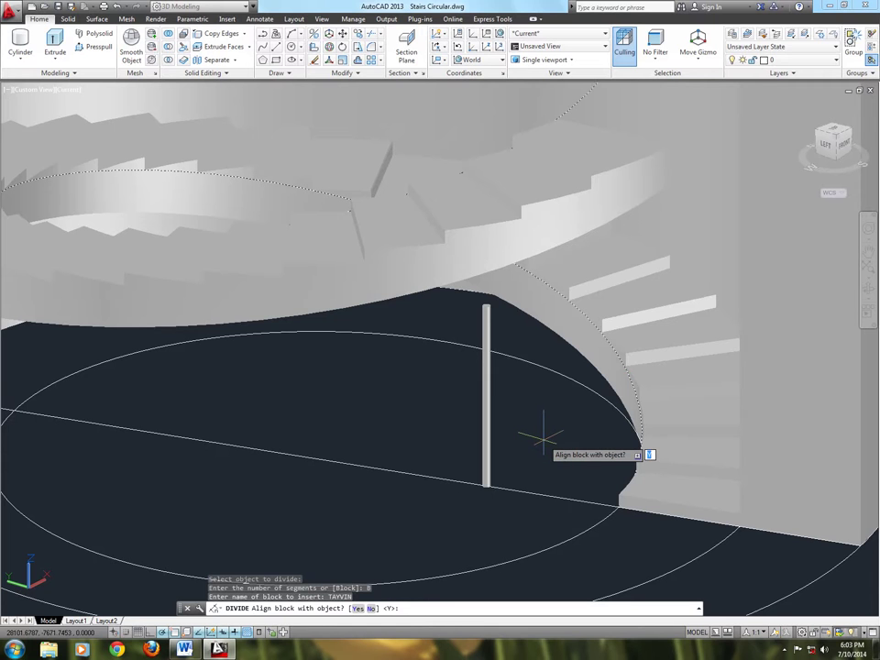
key(Return)
text(9)
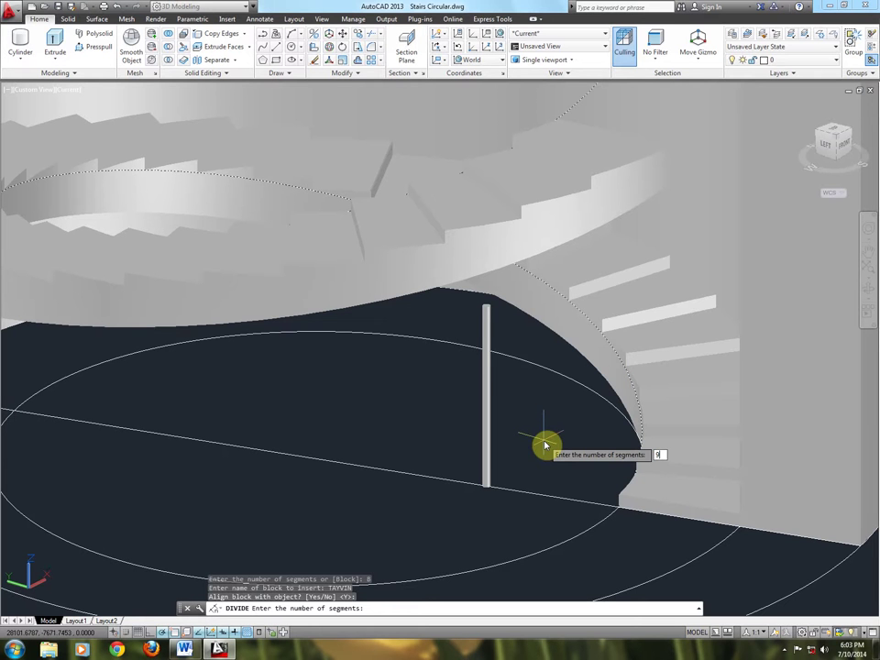
key(Return)
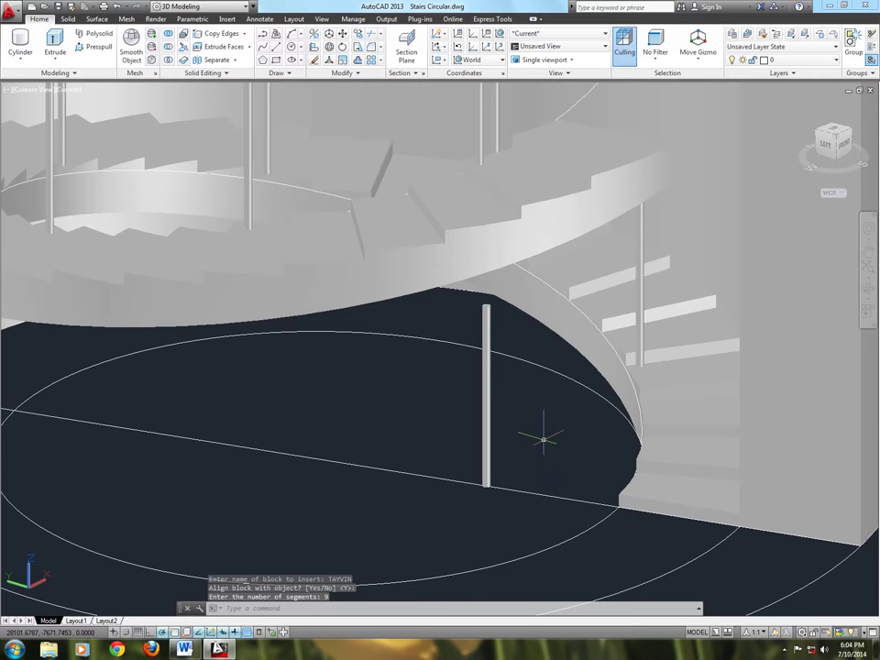
Orbit the model to see the stair and floor column from another angle.
key(Escape)
scroll(542, 442, down, 5)
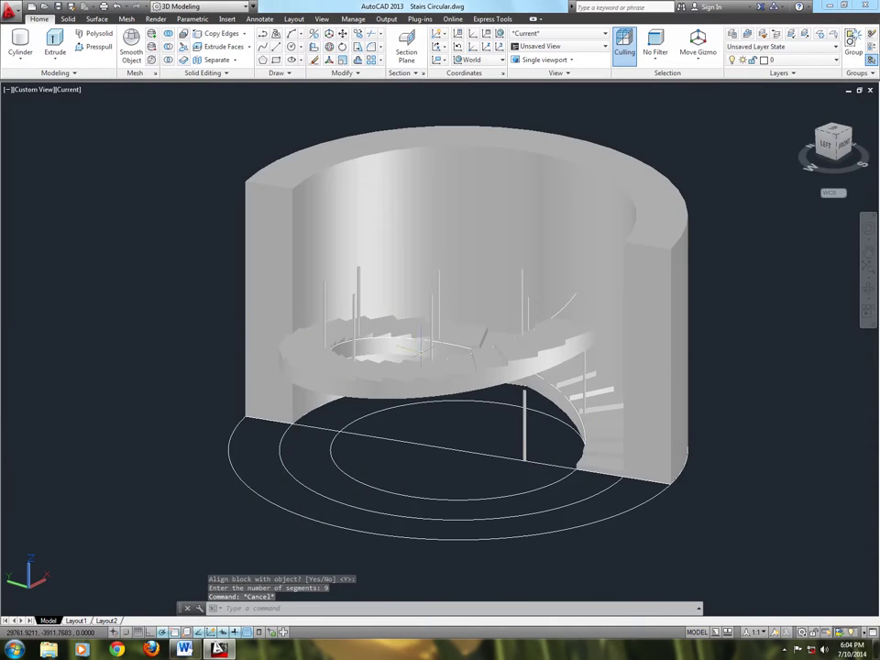
scroll(419, 349, up, 3)
click(868, 289)
mouse_move(841, 304)
mouse_down()
mouse_move(673, 346)
mouse_move(674, 373)
mouse_move(660, 388)
mouse_move(743, 370)
mouse_move(730, 385)
mouse_move(738, 377)
mouse_move(713, 369)
mouse_move(696, 347)
mouse_move(711, 365)
mouse_move(697, 356)
mouse_up()
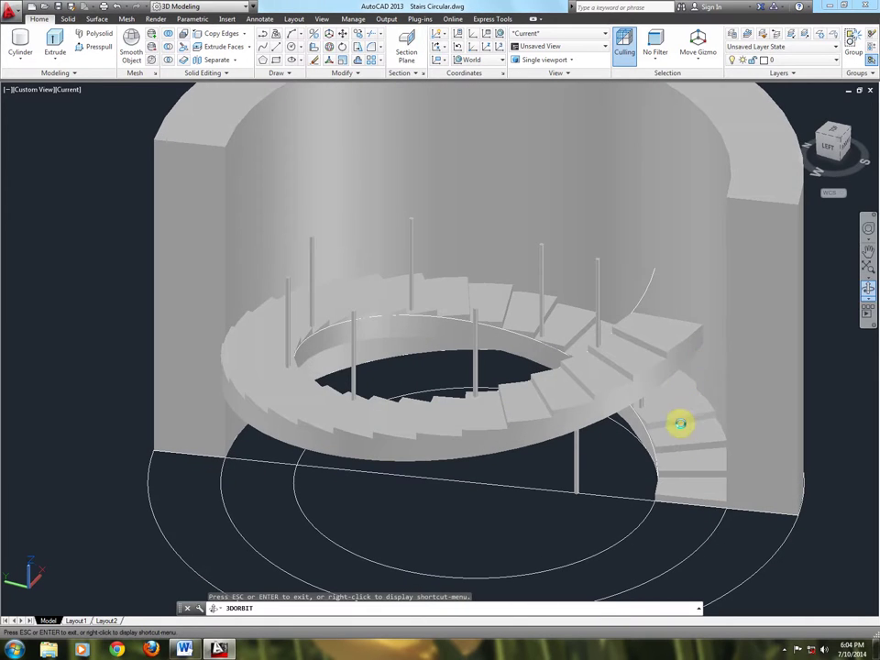
scroll(645, 477, up, 5)
key(Escape)
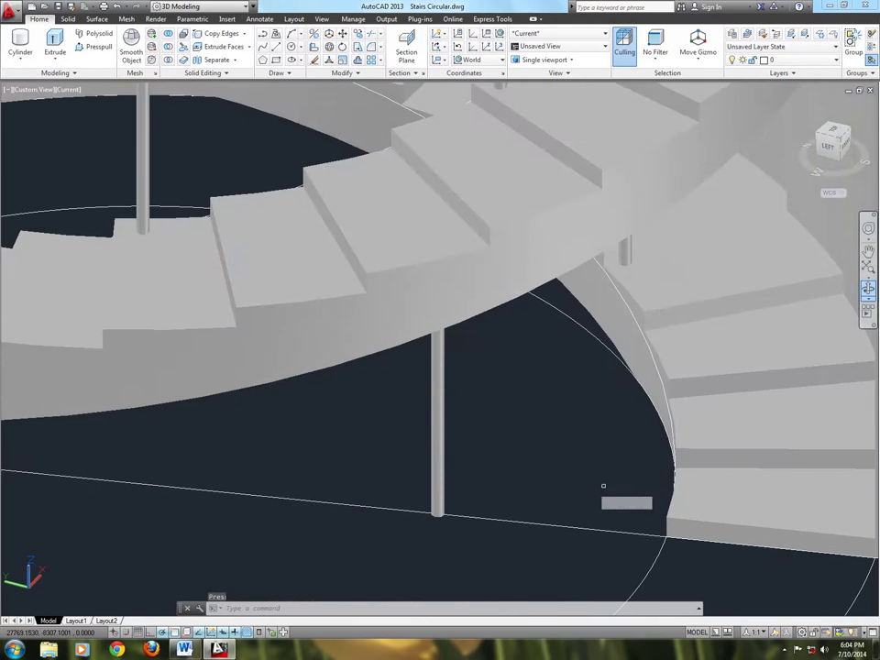
Move the floor column by its base to the bottom end of the stair's curved edge.
text(m)
key(Return)
click(439, 467)
scroll(440, 500, up, 3)
key(Return)
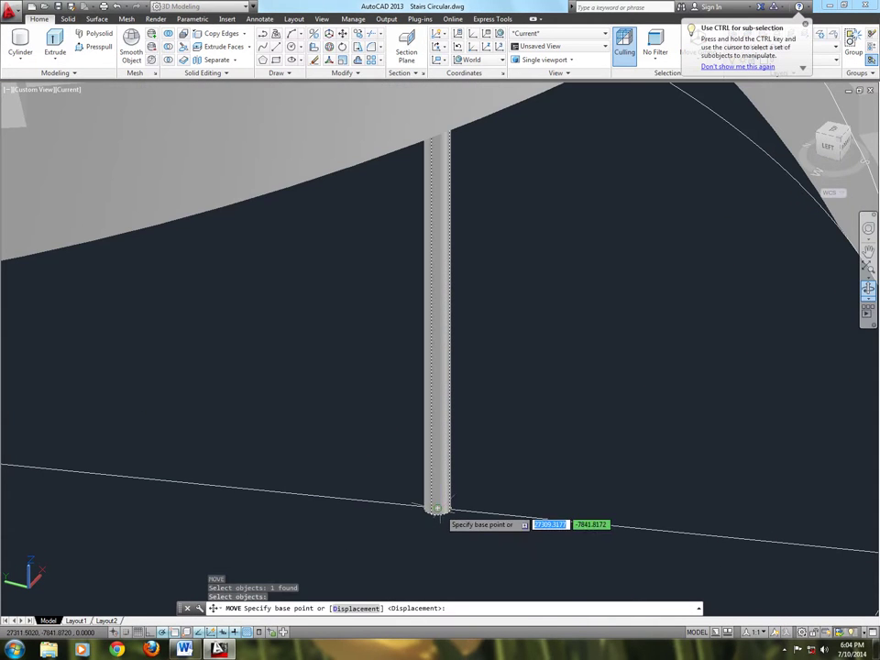
click(438, 507)
scroll(449, 511, down, 5)
scroll(403, 511, up, 4)
scroll(507, 521, up, 2)
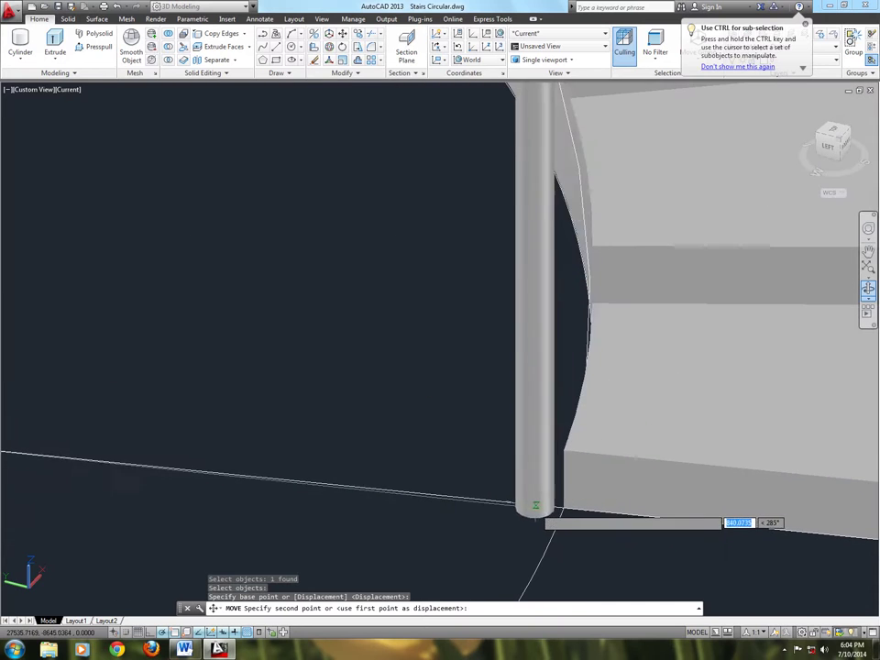
click(591, 516)
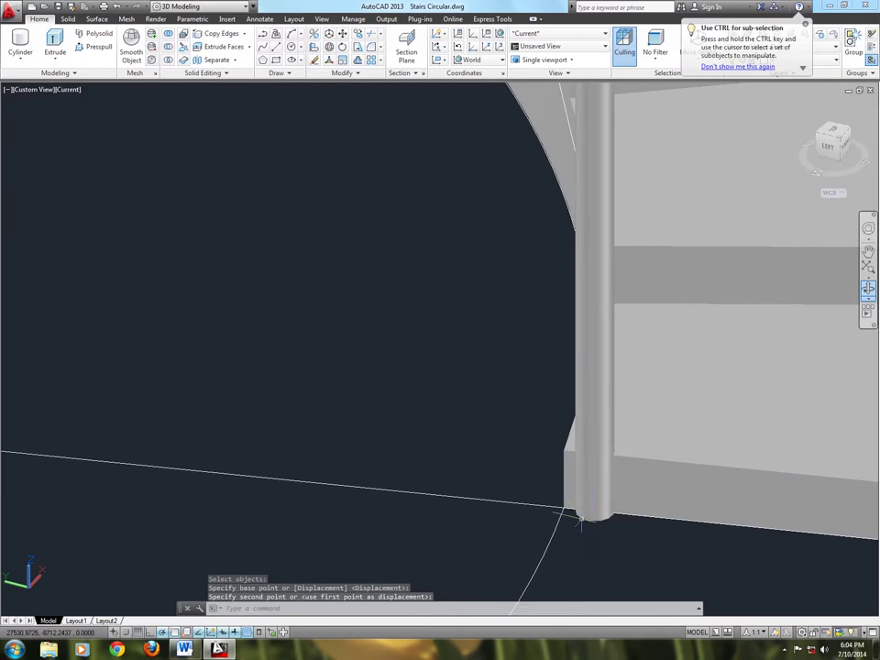
scroll(579, 519, down, 5)
key(Escape)
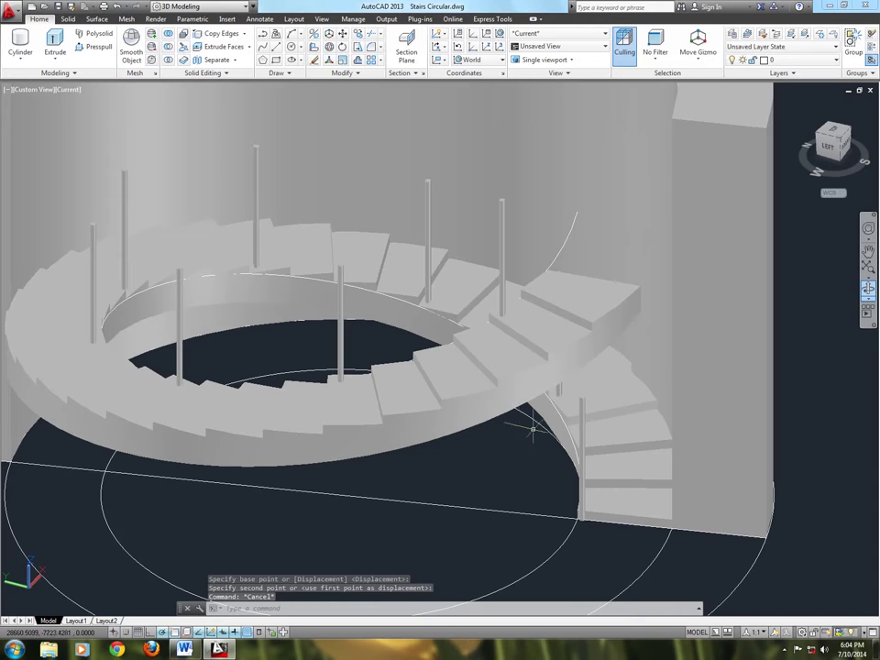
key(Escape)
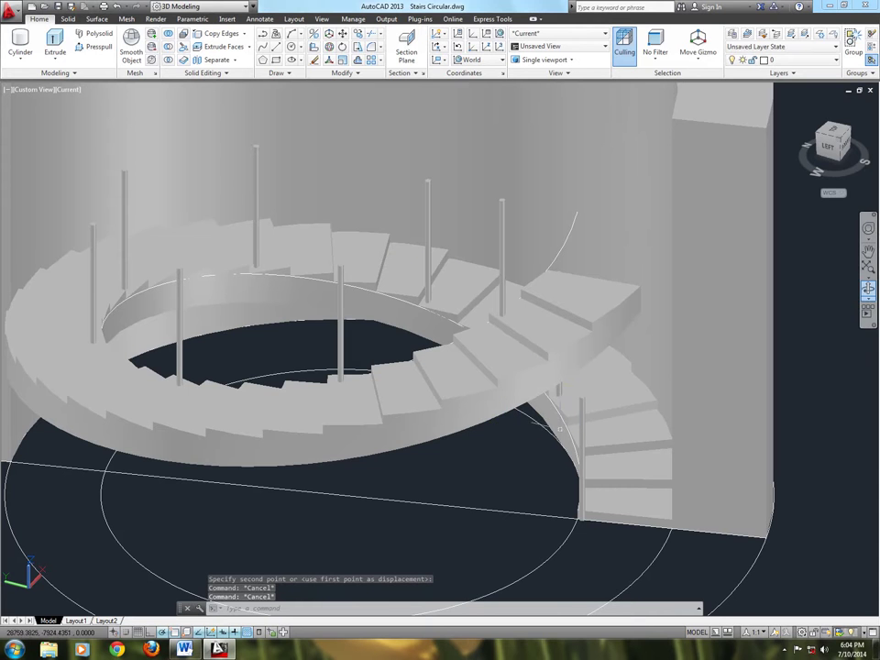
key(Escape)
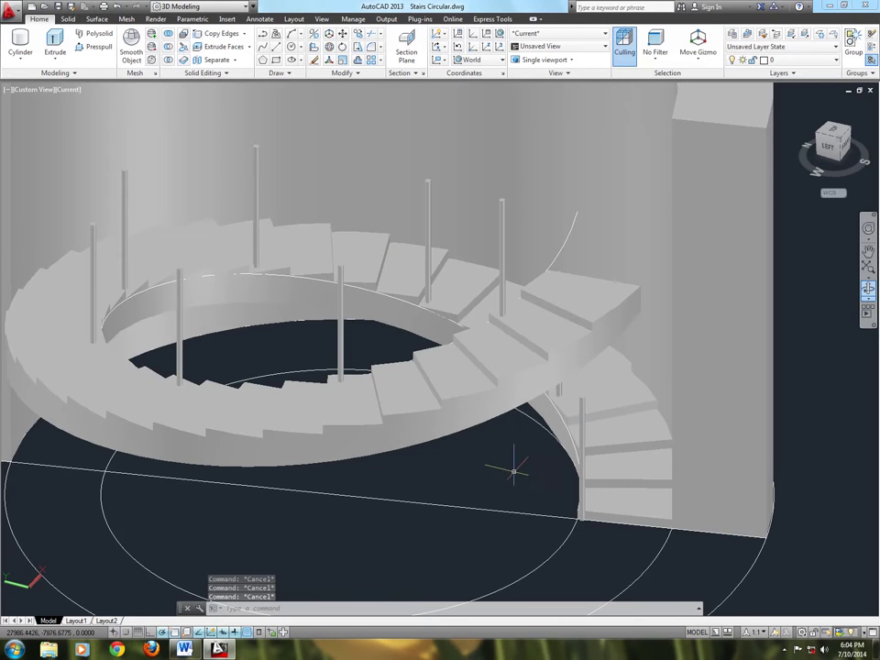
text(S)
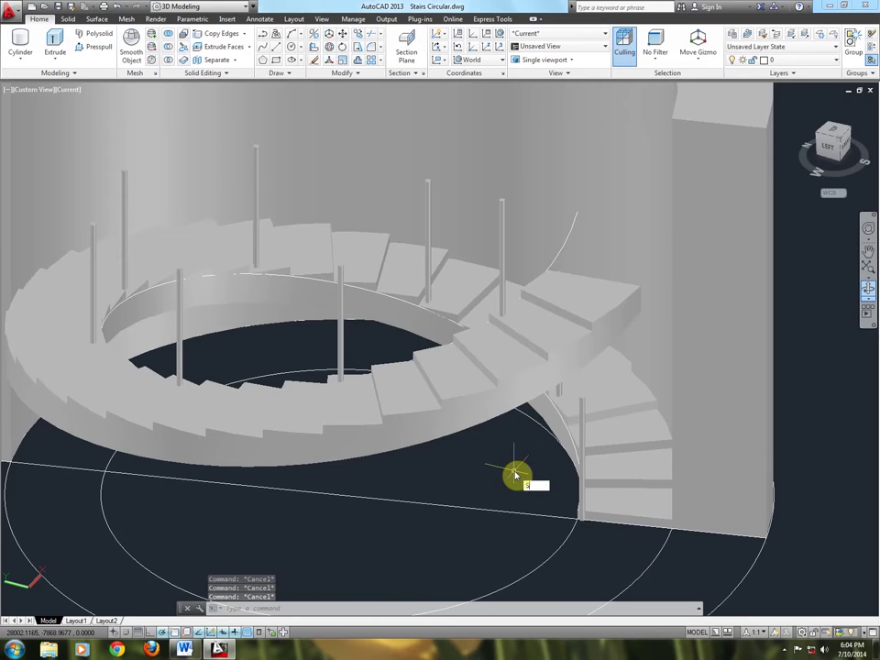
text(PL)
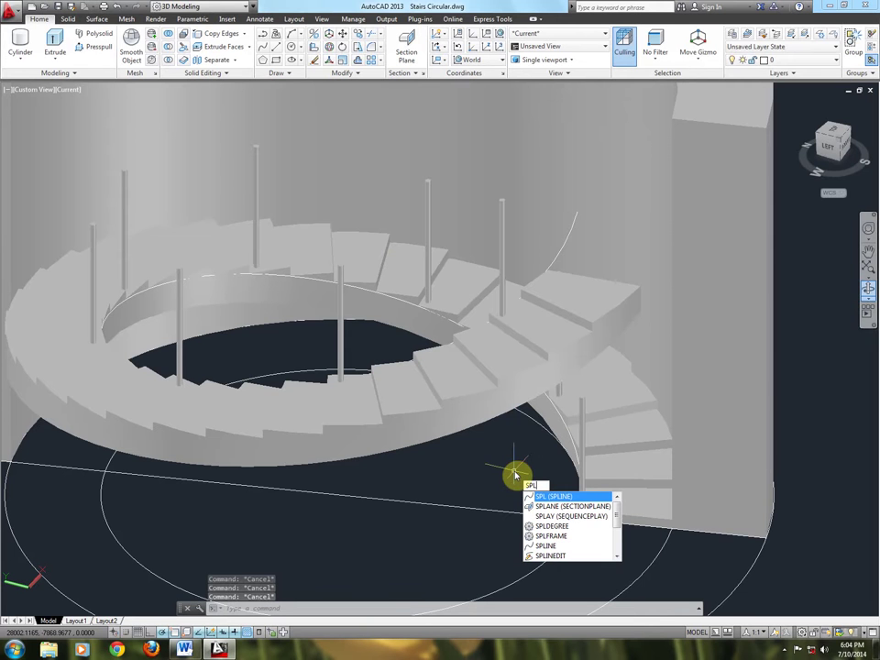
Start a spline at a baluster centre and add points at the first post tops.
key(Return)
scroll(589, 412, up, 3)
scroll(595, 408, up, 3)
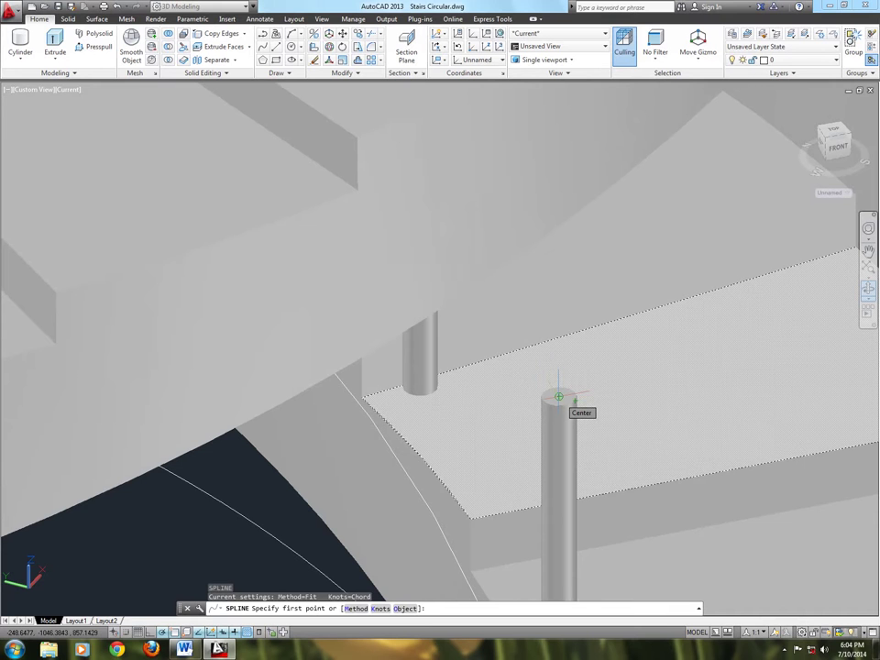
click(558, 396)
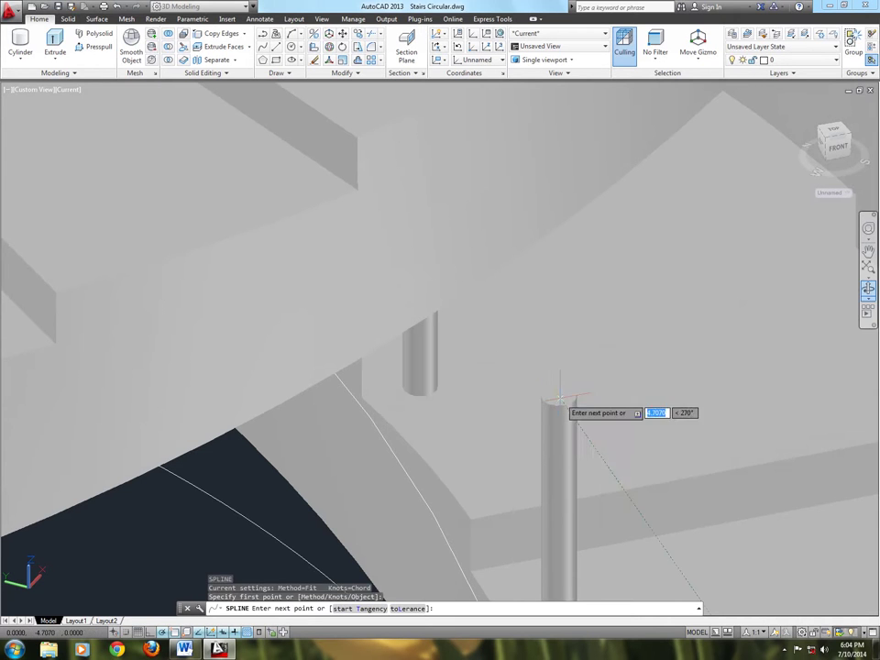
mouse_move(555, 388)
shift+middle_down()
mouse_move(497, 350)
mouse_move(569, 285)
shift+middle_up()
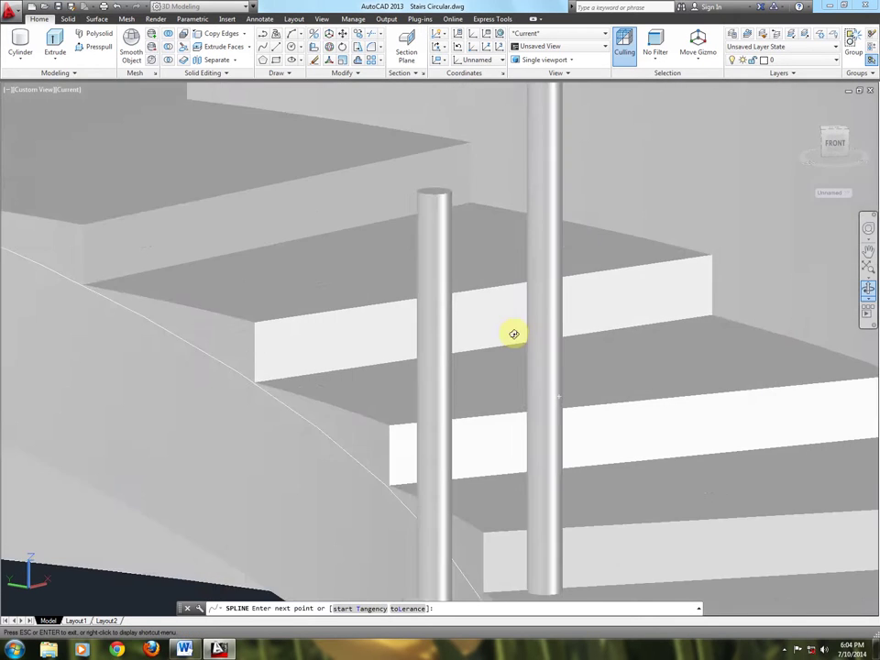
scroll(569, 285, up, 4)
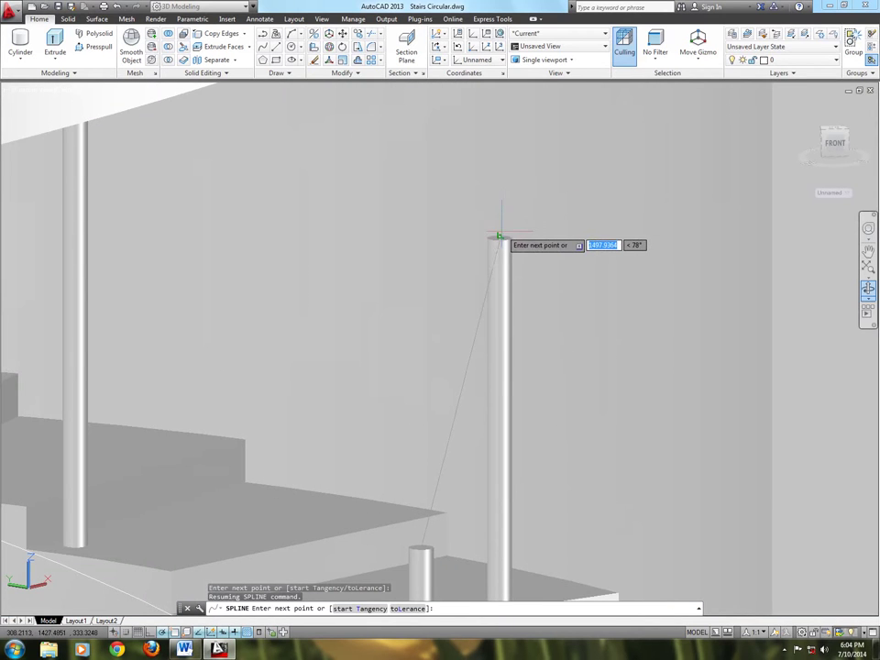
click(495, 239)
scroll(426, 339, down, 5)
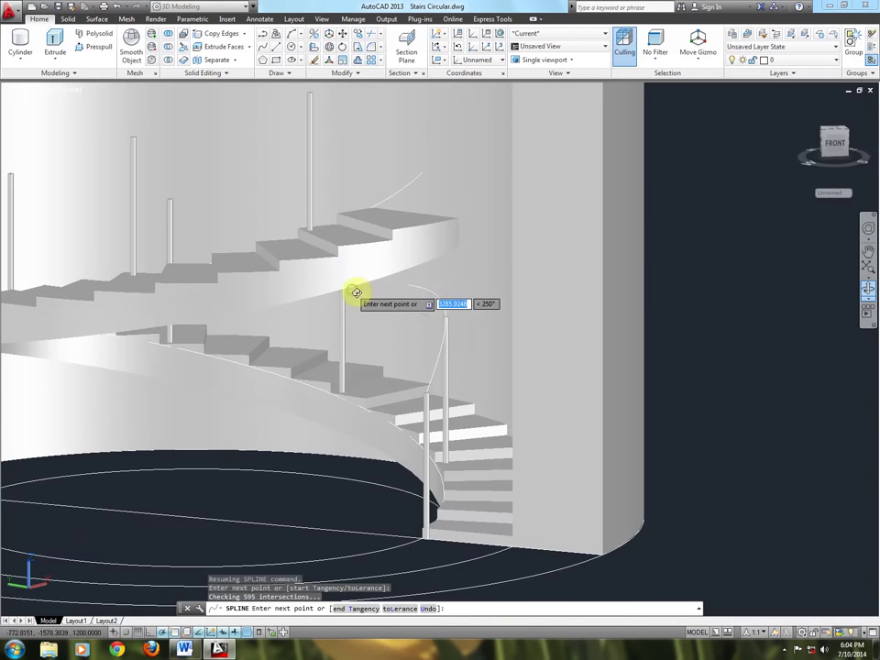
shift+middle_drag(354, 294, 436, 328)
key(F8)
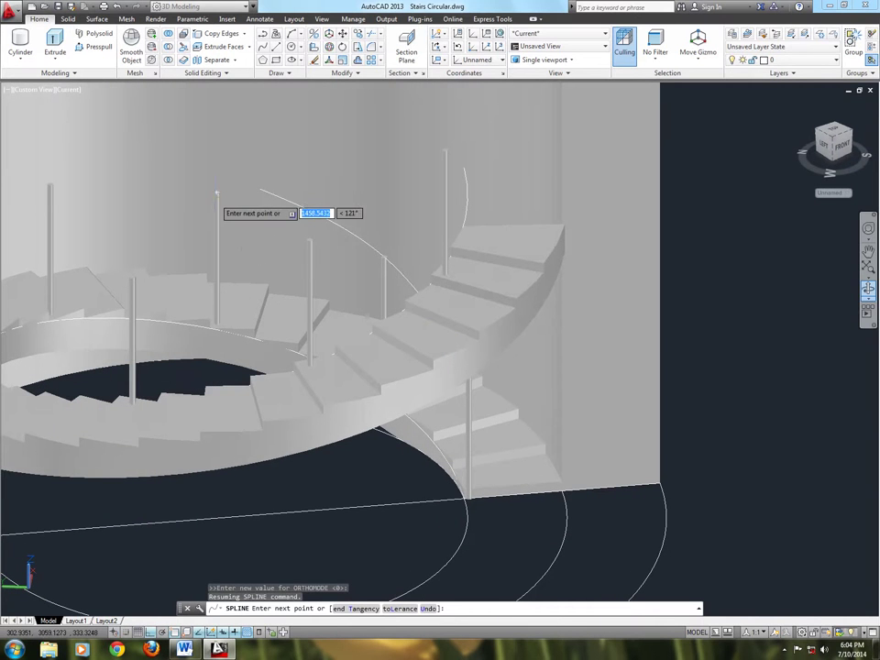
click(216, 194)
Continue the spline through the left and right post tops to complete the handrail path.
shift+middle_drag(216, 194, 398, 315)
scroll(398, 315, up, 2)
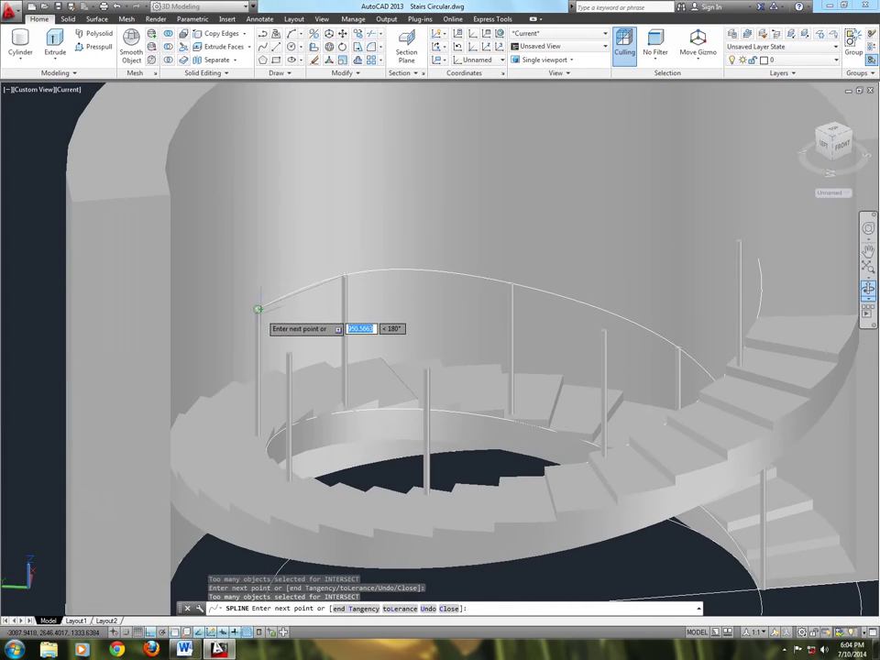
click(255, 308)
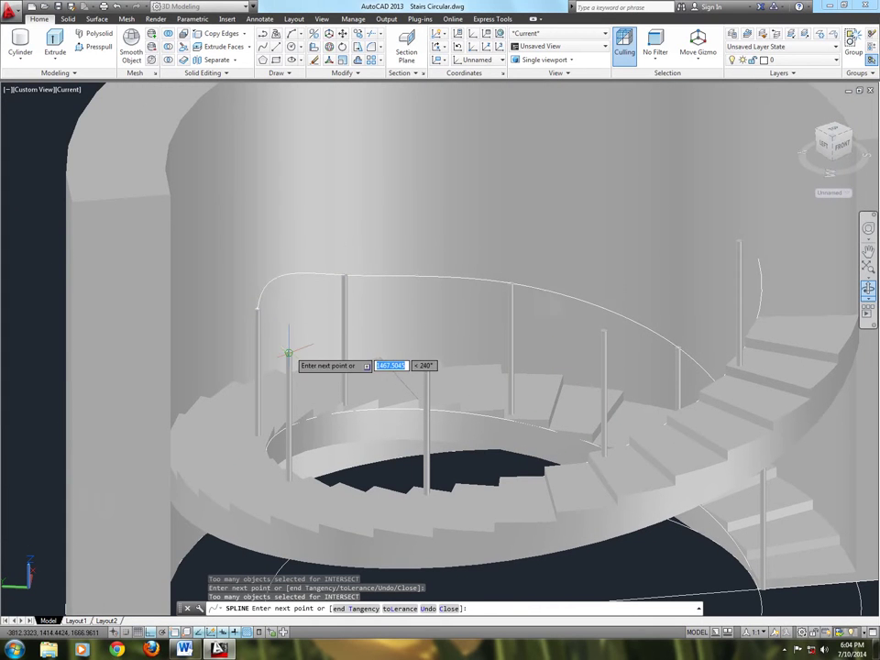
click(289, 352)
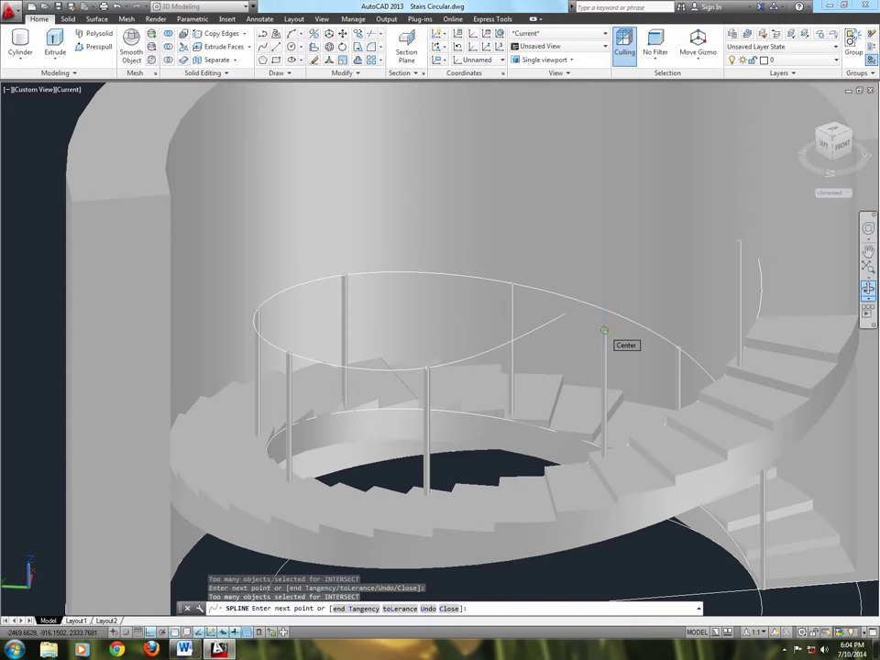
click(604, 330)
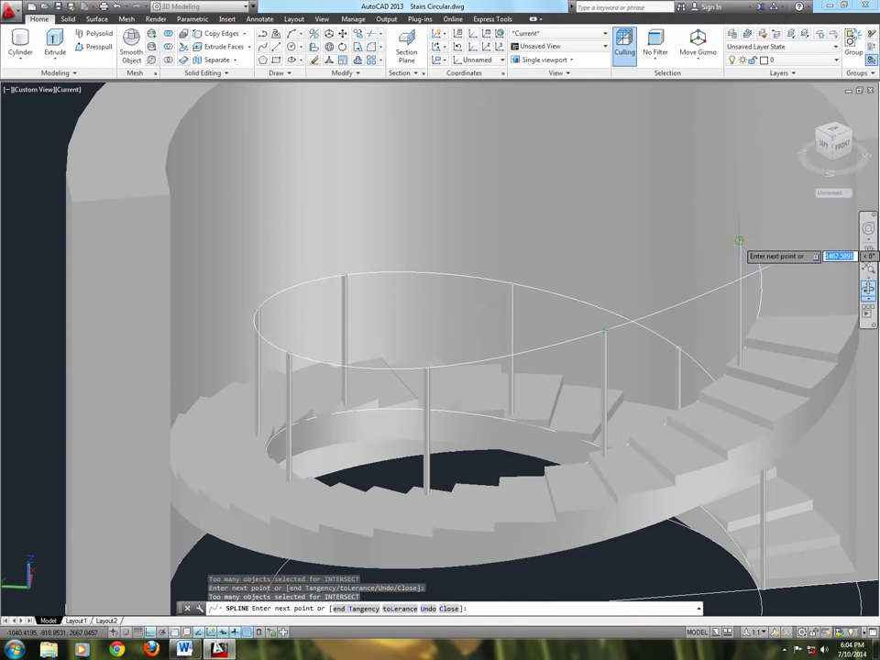
key(F8)
key(Return)
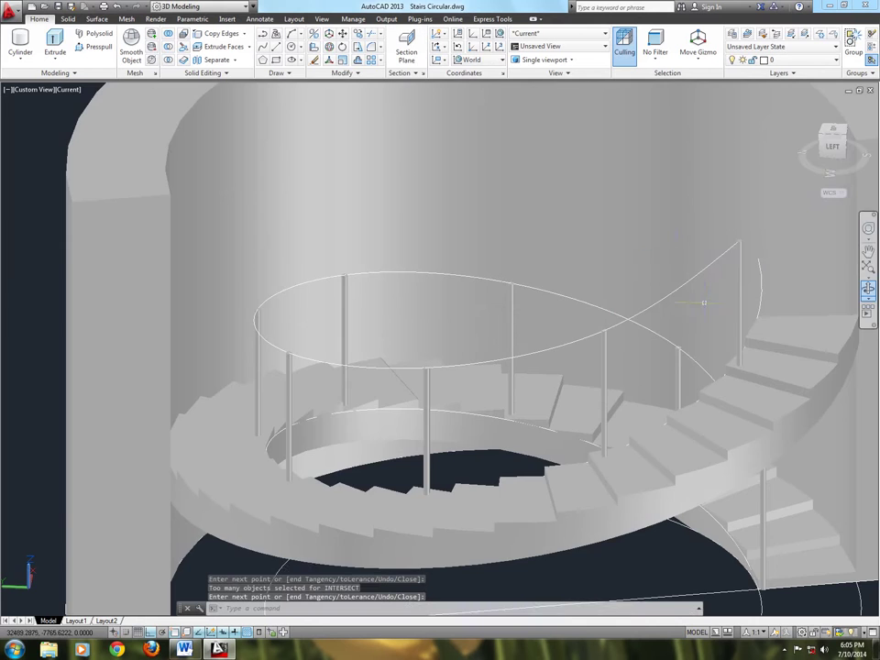
scroll(560, 328, down, 3)
shift+middle_drag(477, 303, 560, 328)
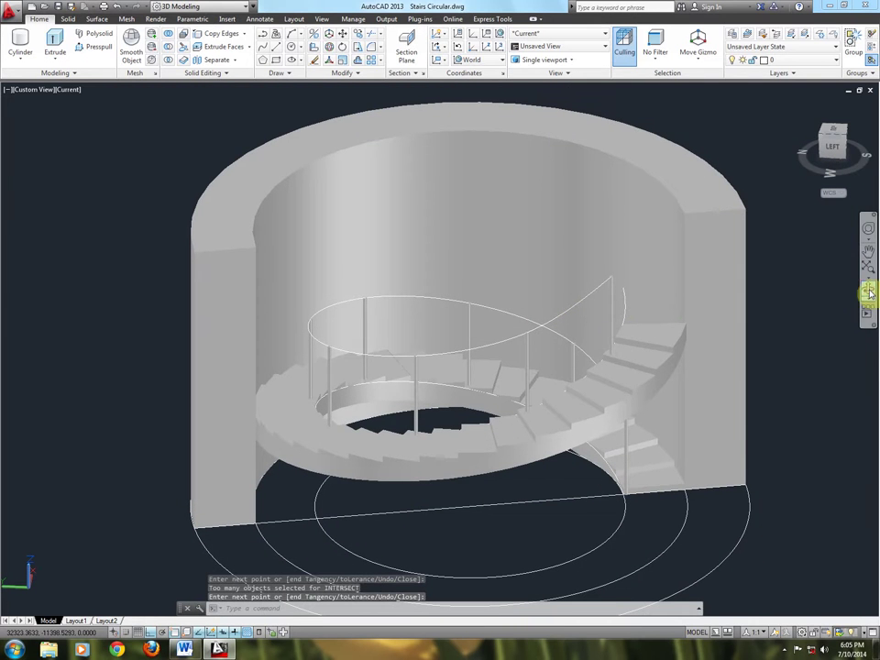
Orbit the model to an elevation view of the stairs.
click(868, 290)
mouse_move(748, 371)
mouse_down()
mouse_move(663, 359)
mouse_move(703, 333)
mouse_move(733, 373)
mouse_move(757, 387)
mouse_move(772, 355)
mouse_move(759, 374)
mouse_move(703, 372)
mouse_up()
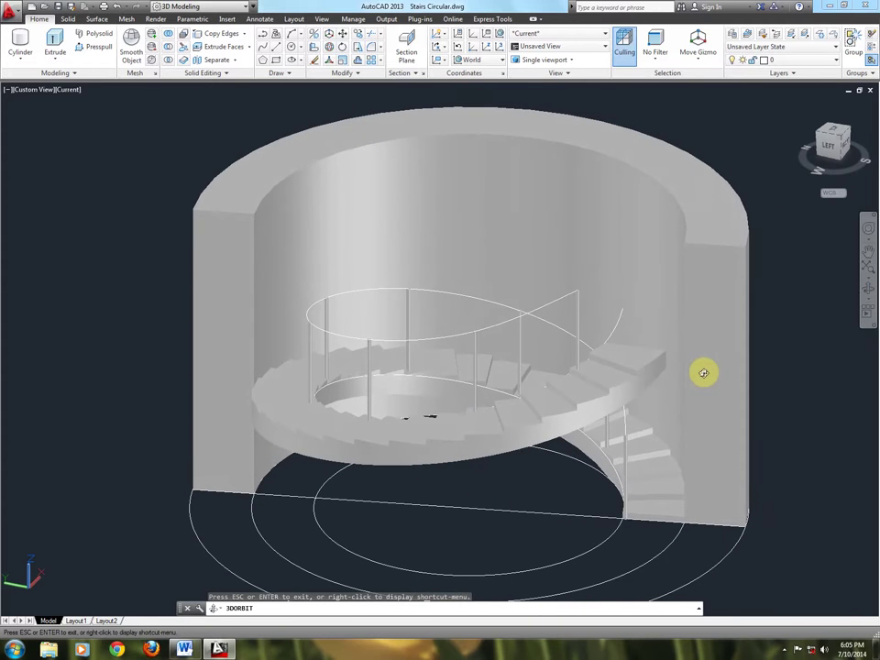
key(Escape)
scroll(425, 358, up, 2)
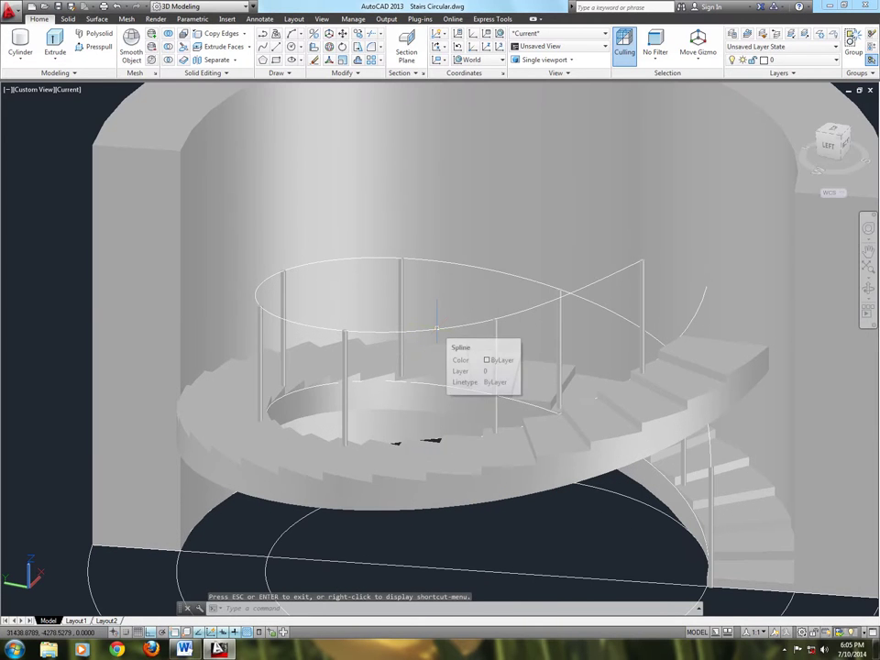
scroll(426, 326, down, 3)
scroll(417, 330, up, 2)
text(C)
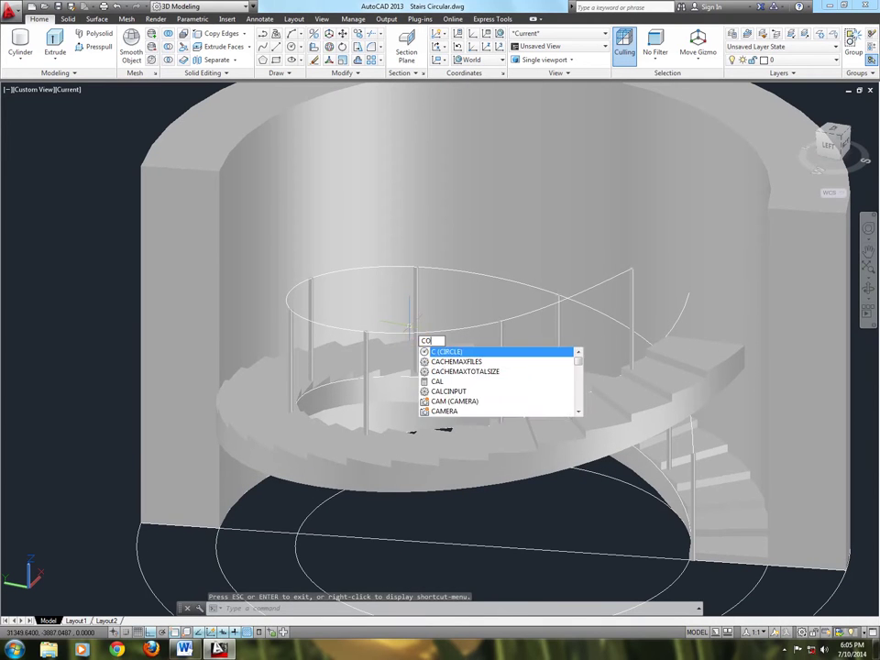
Copy the handrail spline straight down, placing copies at 400 and 40 units.
text(o)
key(Return)
click(449, 331)
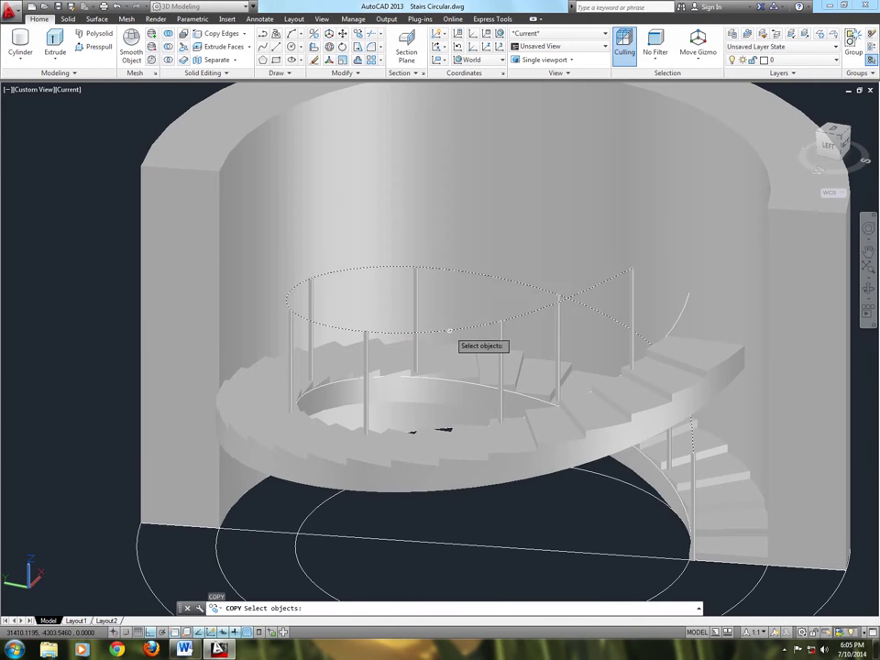
key(Return)
click(66, 301)
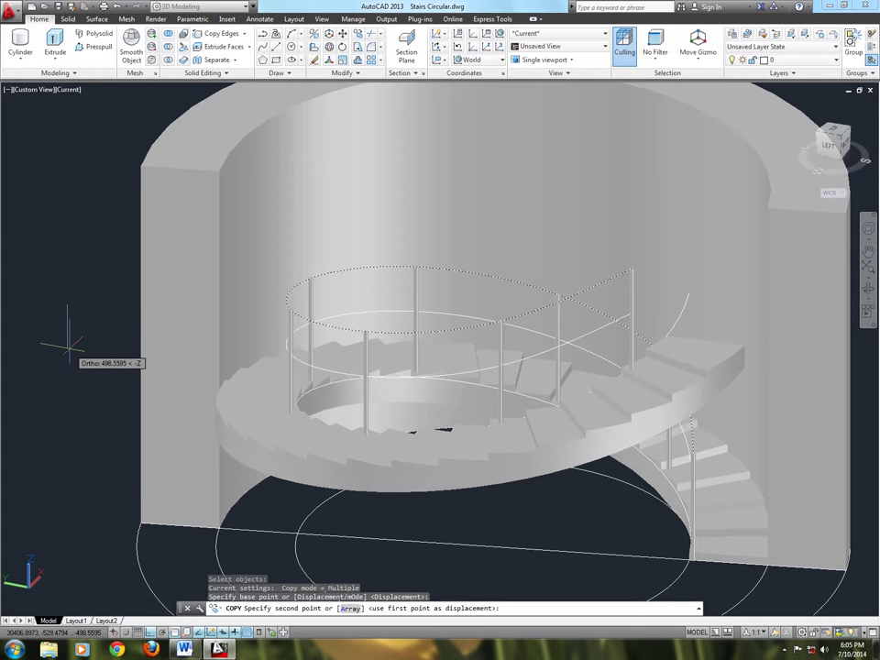
text(4)
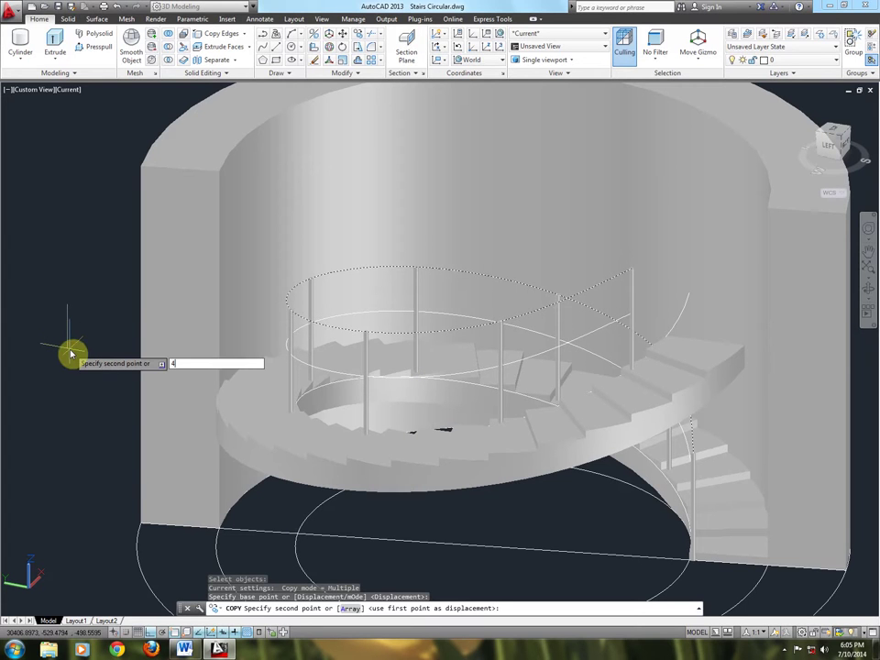
text(00)
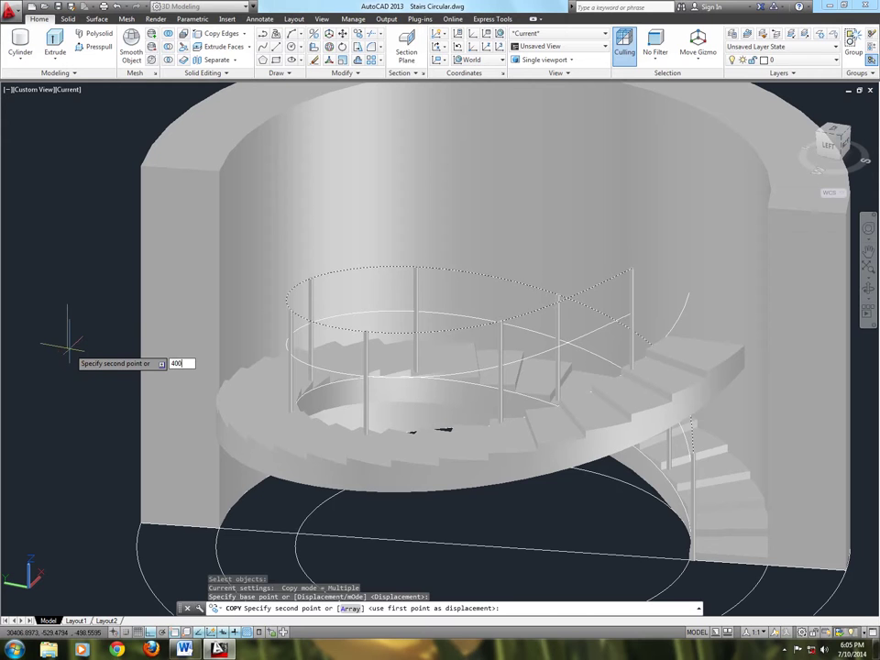
key(Return)
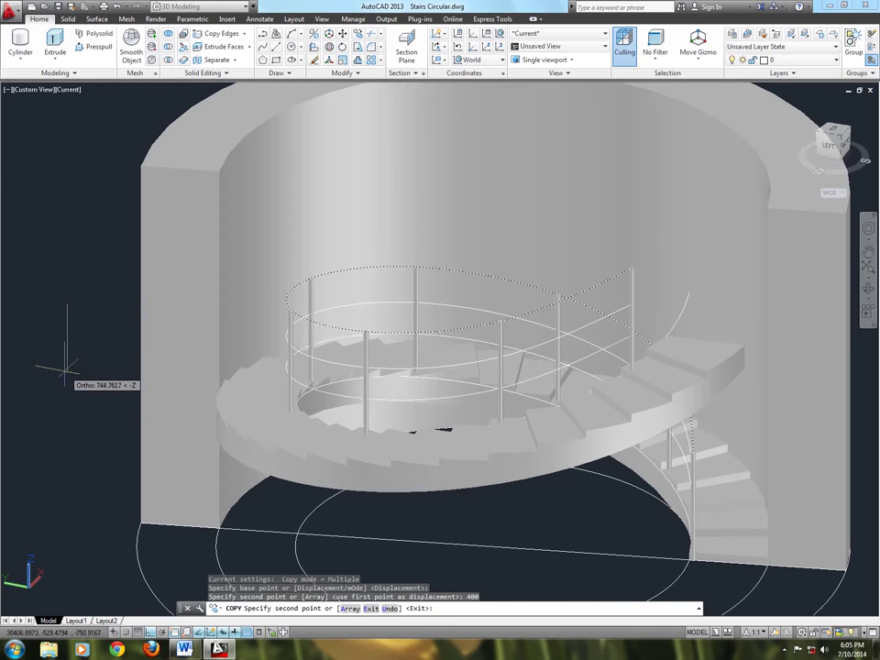
text(4)
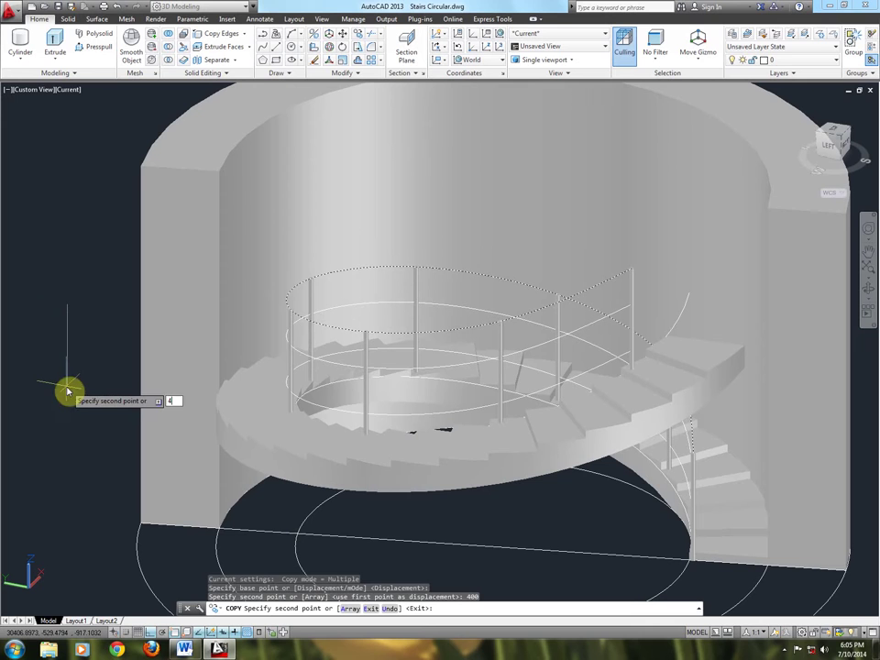
text(00)
key(Return)
key(Return)
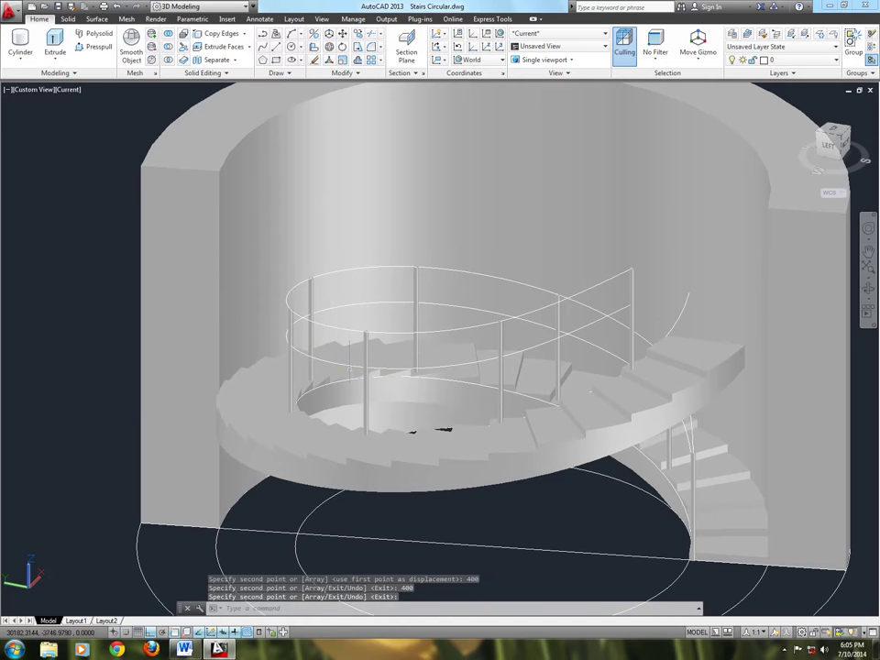
scroll(428, 384, up, 2)
Copy the rail path curves with a 400-unit displacement.
text(c)
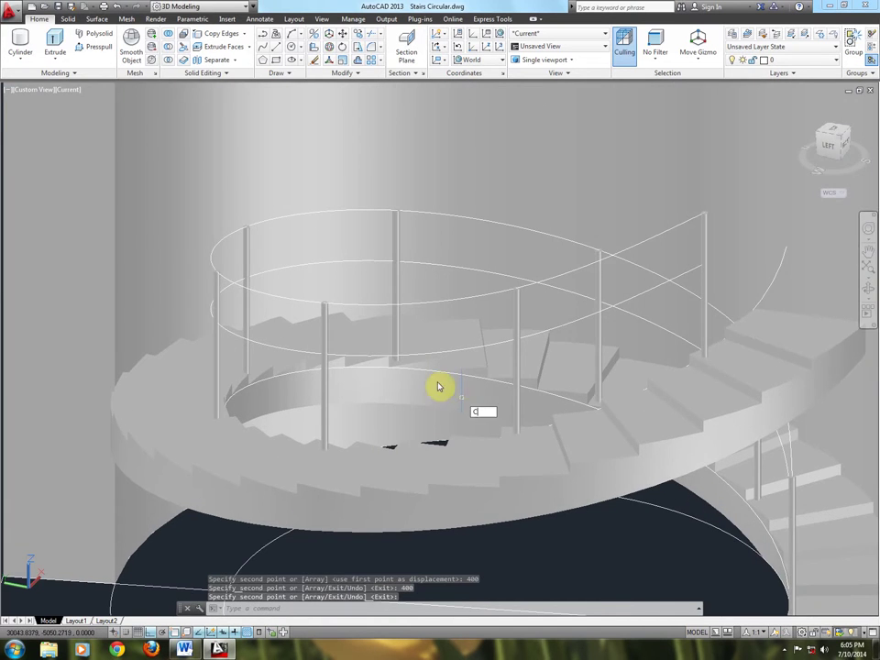
key(Return)
key(Escape)
text(ct )
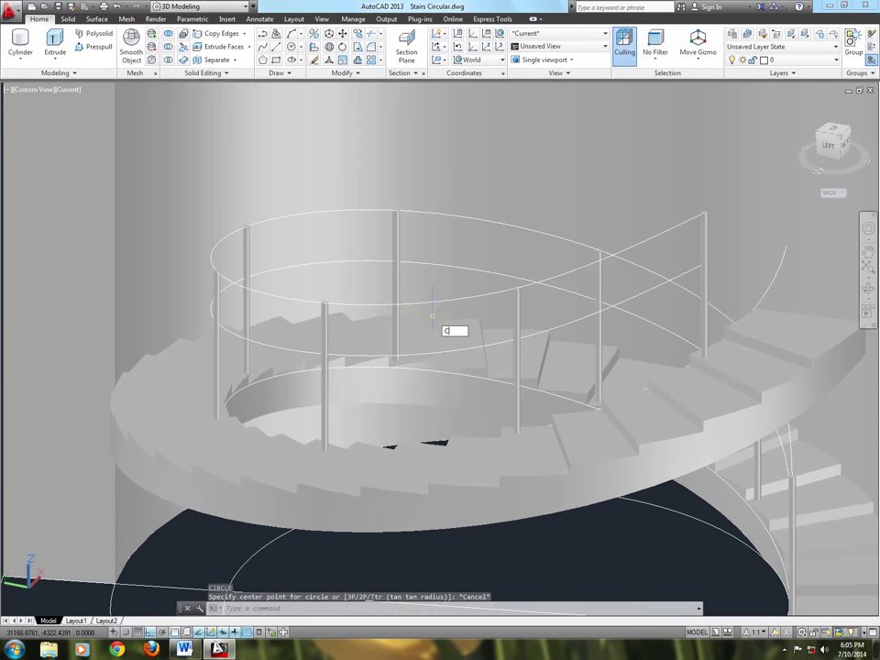
text(o)
key(Return)
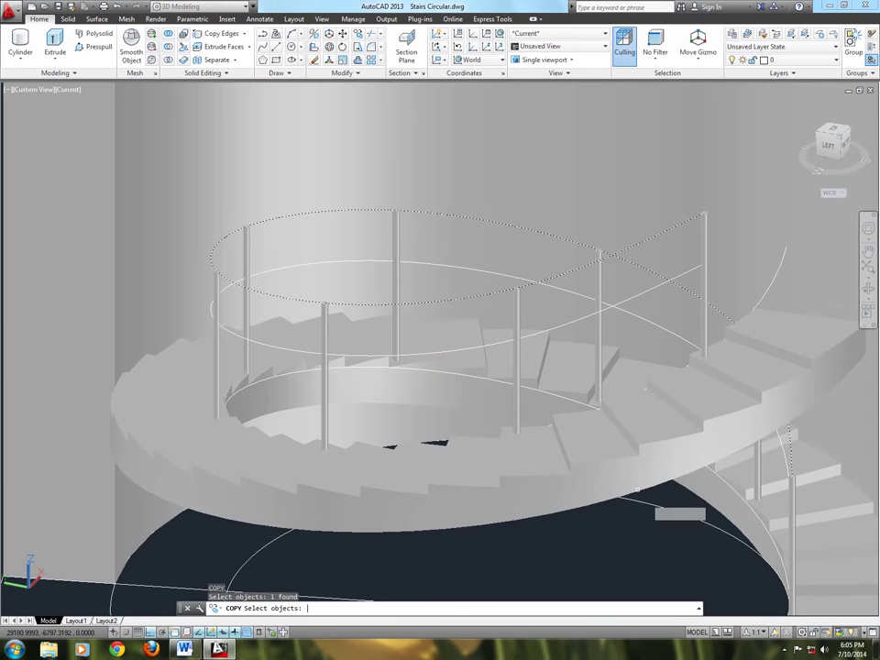
key(Return)
click(648, 552)
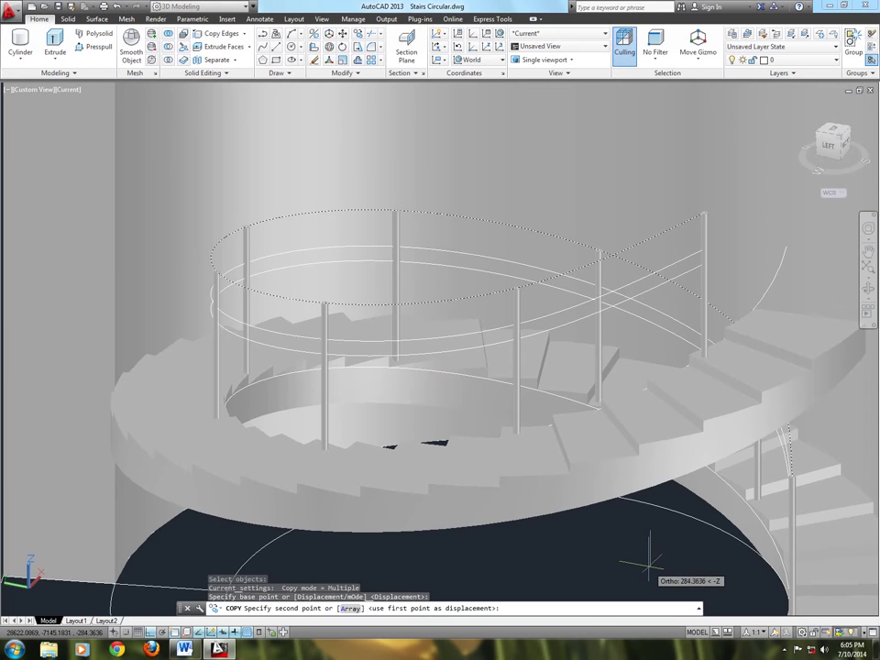
text(400)
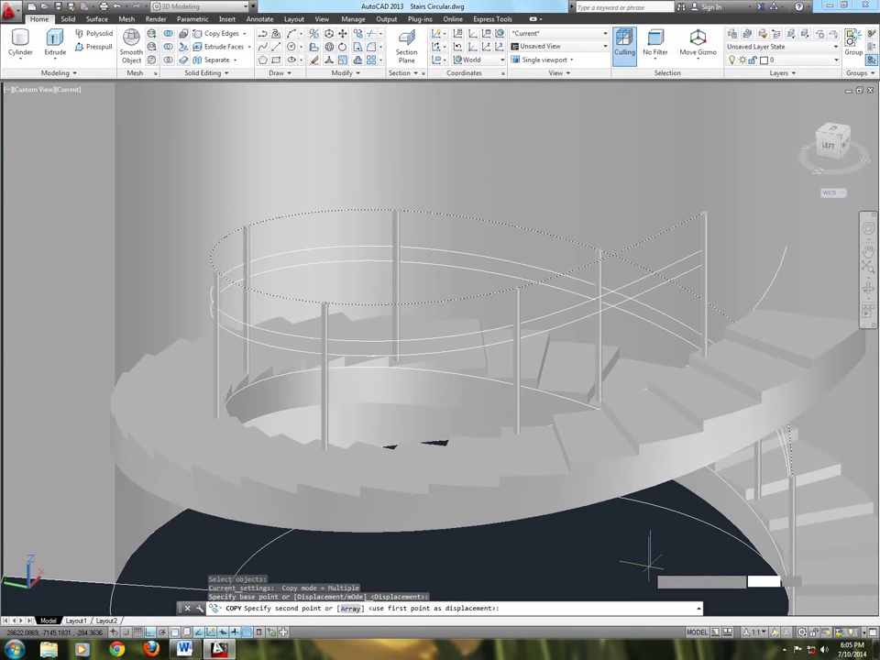
key(Return)
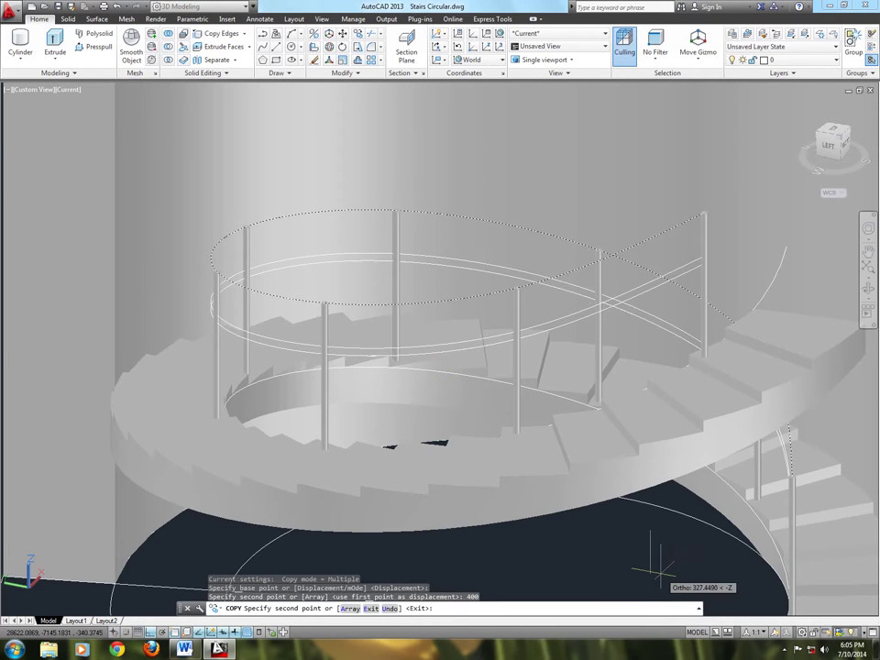
Place further rail path copies at 38 and 1000 units.
text(3)
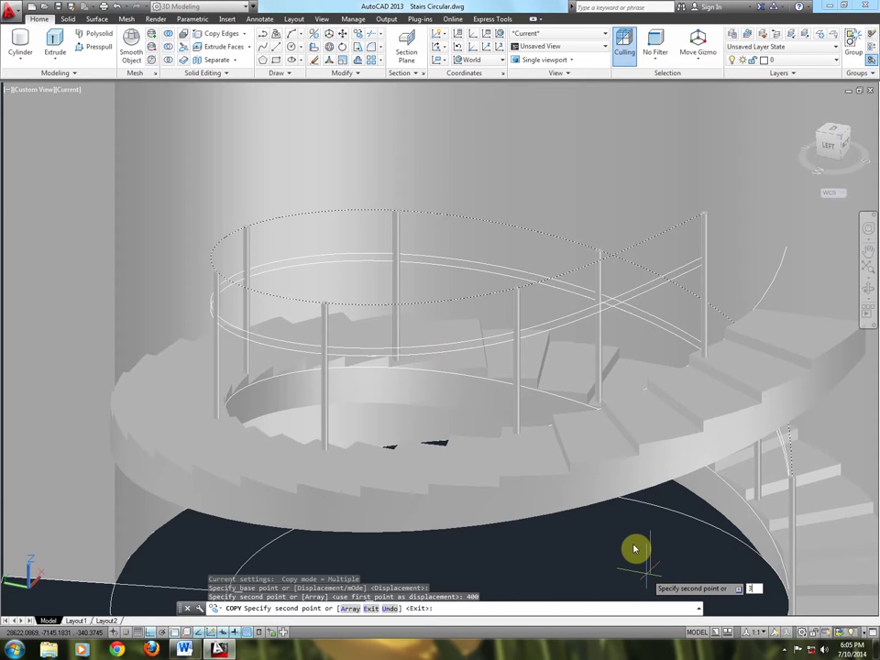
text(800)
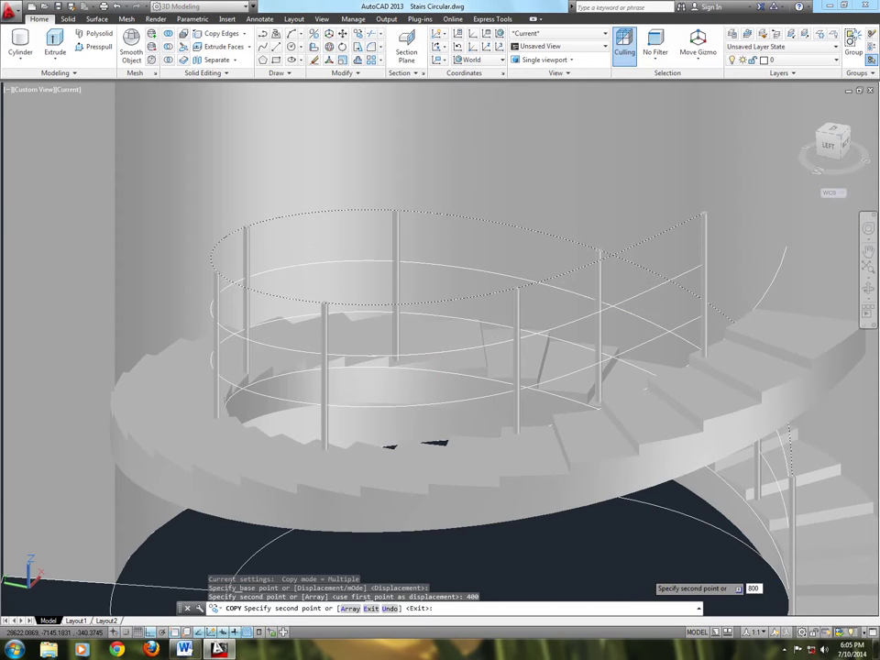
key(Return)
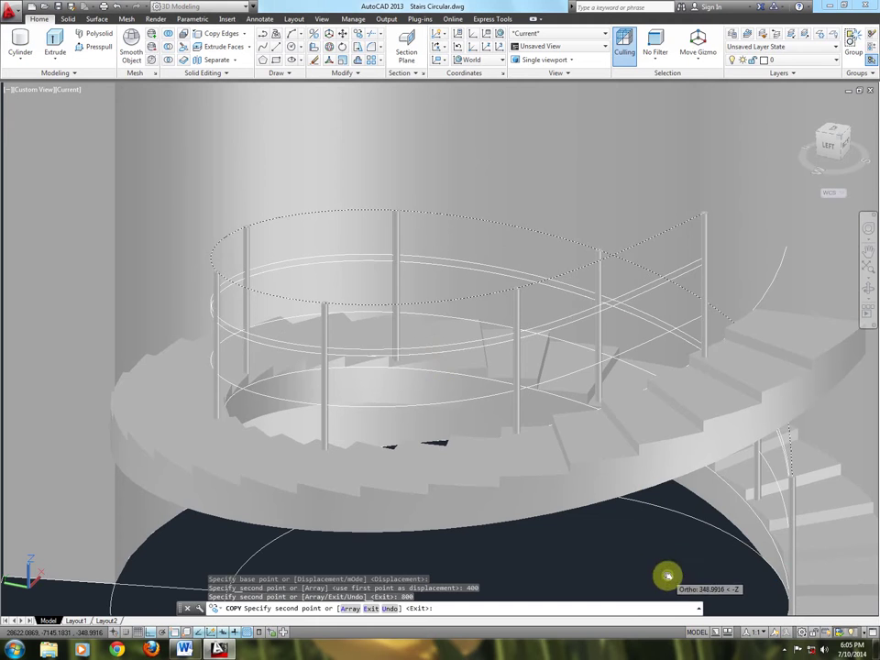
middle_drag(667, 573, 668, 486)
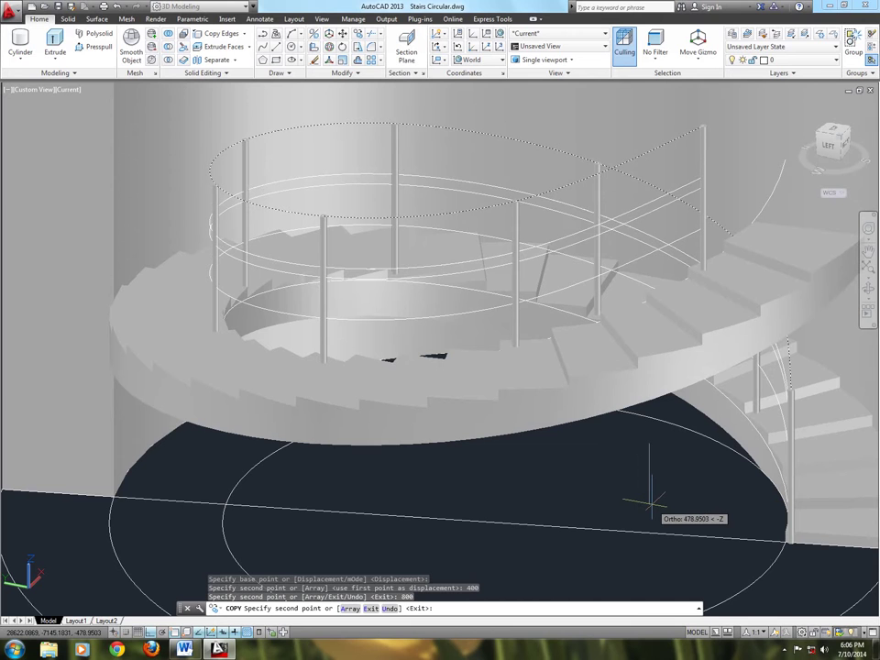
text(10)
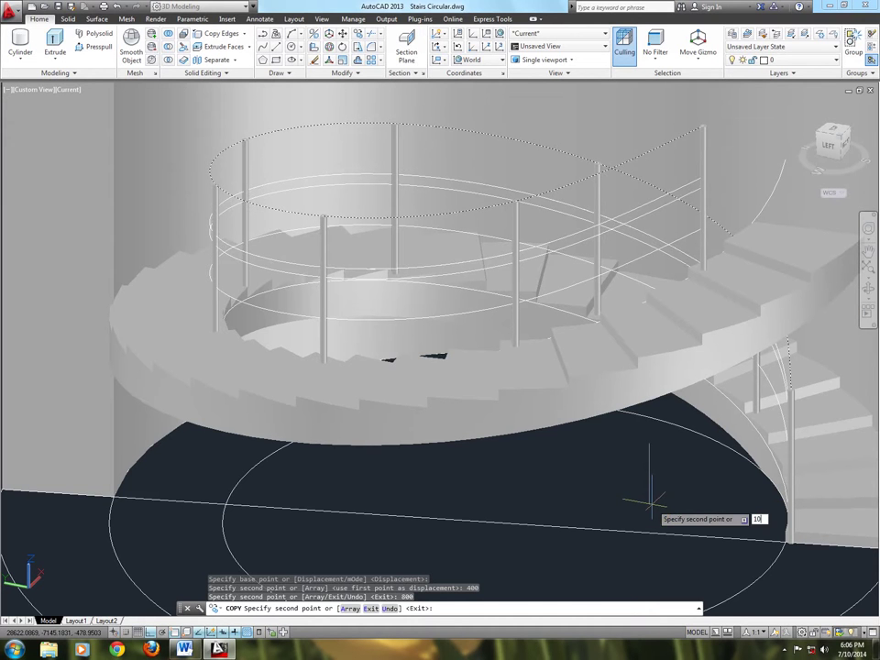
text(00)
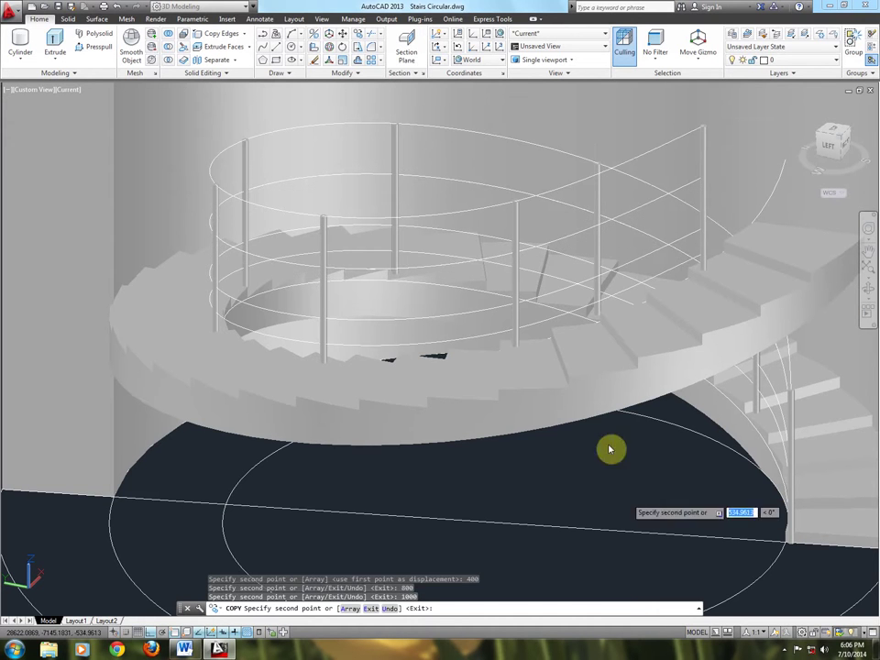
key(Escape)
key(Escape)
key(Escape)
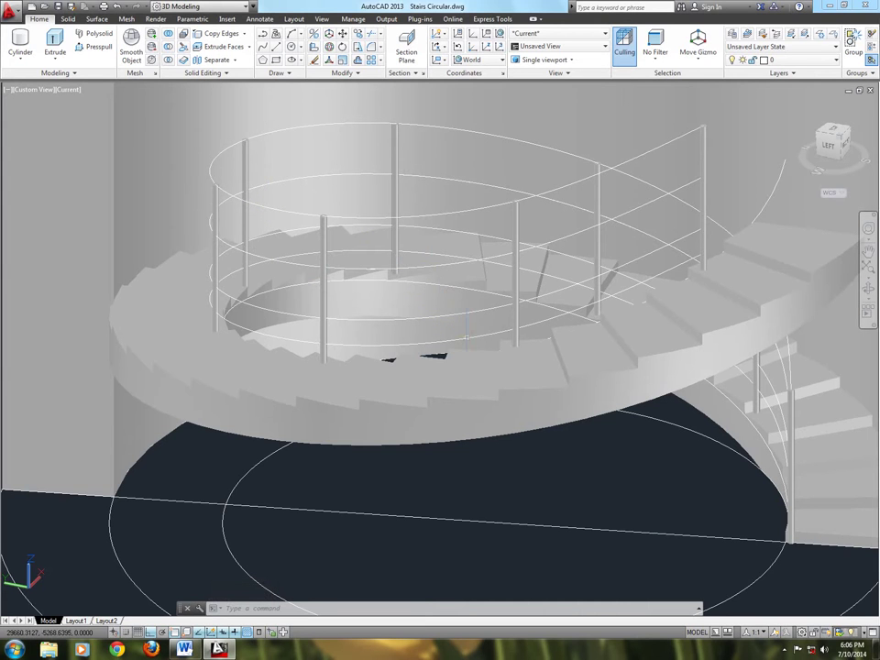
key(Escape)
key(Escape)
scroll(473, 355, down, 4)
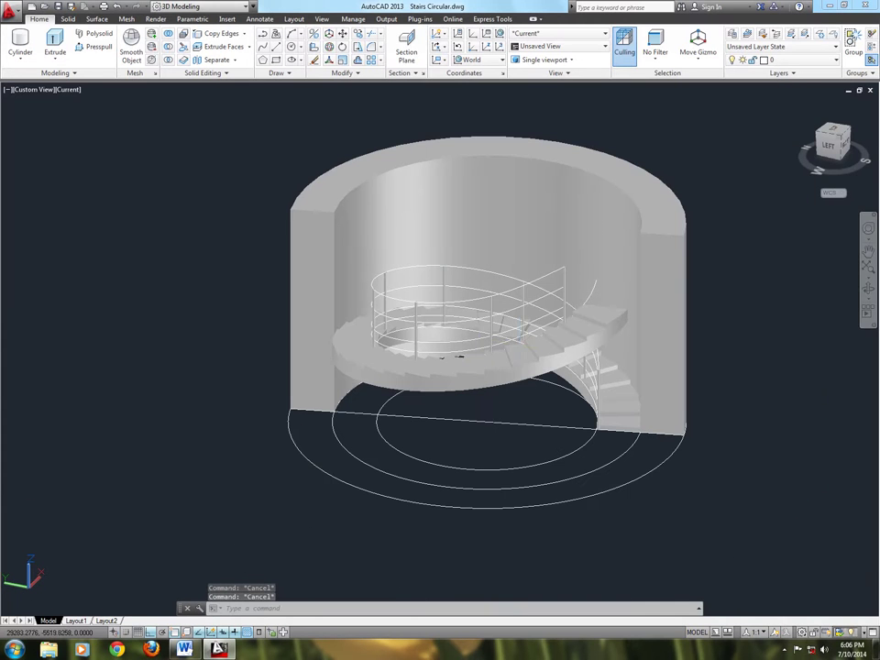
scroll(527, 316, up, 2)
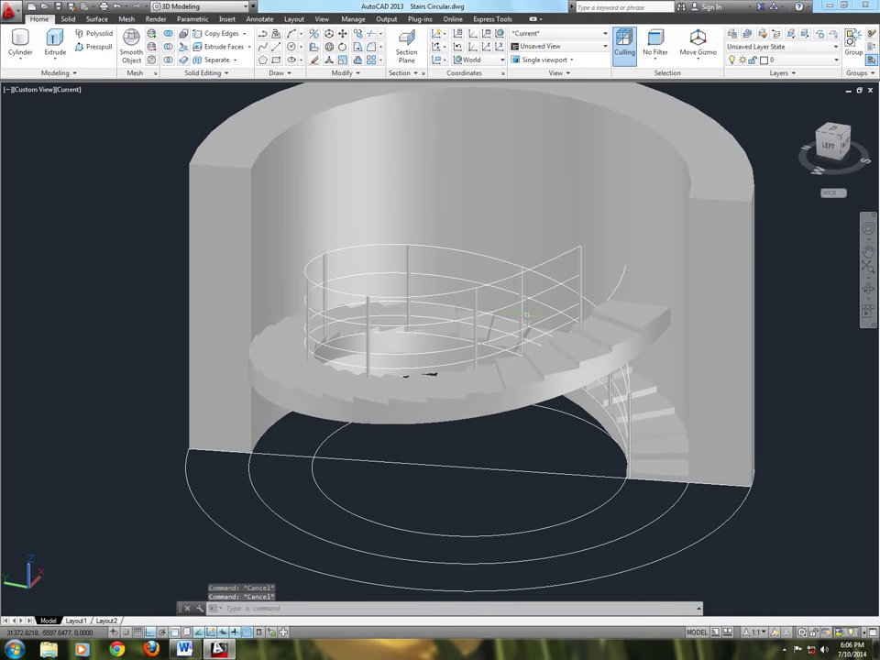
key(Escape)
middle_drag(526, 313, 476, 281)
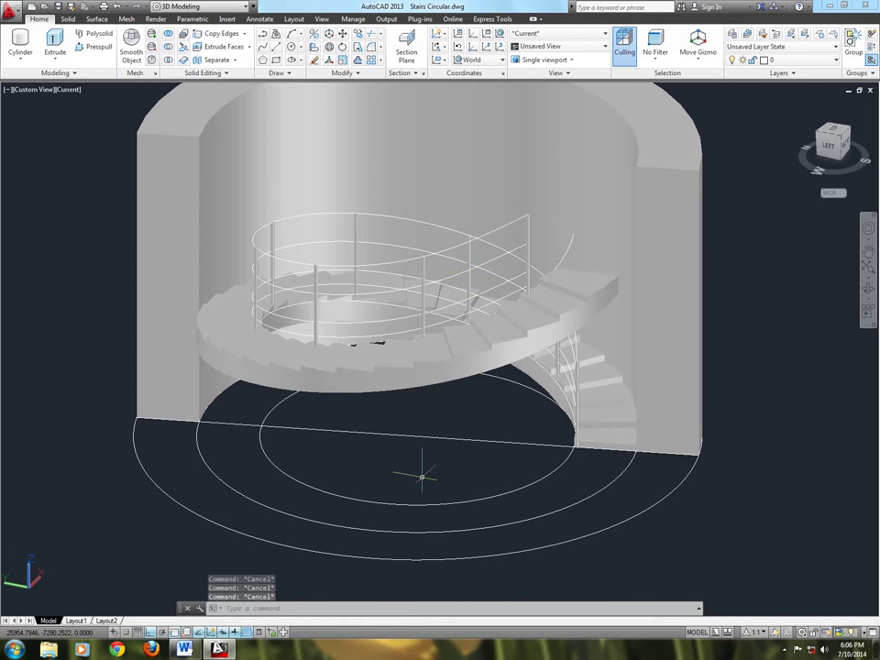
scroll(420, 475, up, 1)
scroll(394, 493, down, 2)
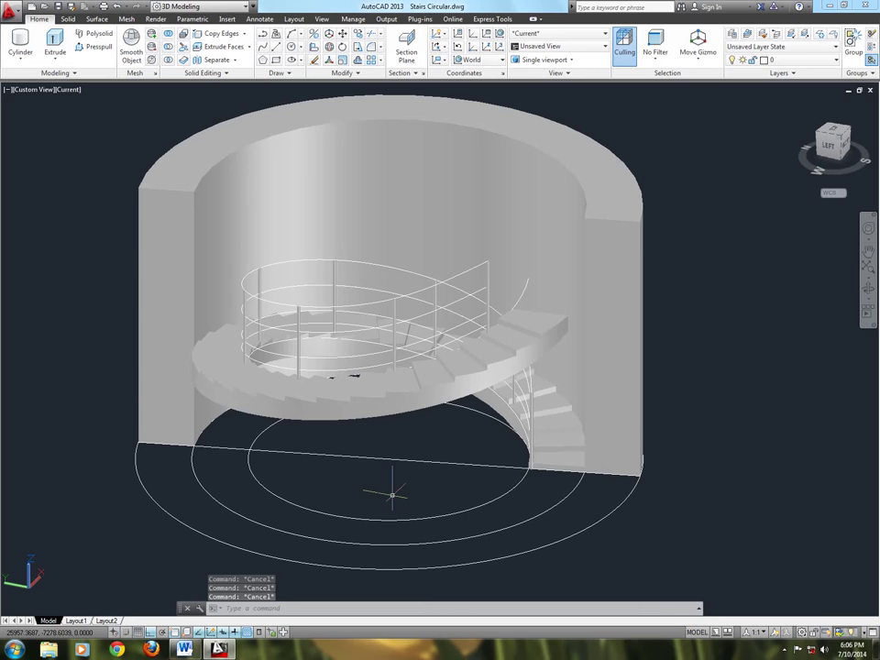
Draw a circle of radius 25 beside the enclosure.
click(692, 530)
text(C)
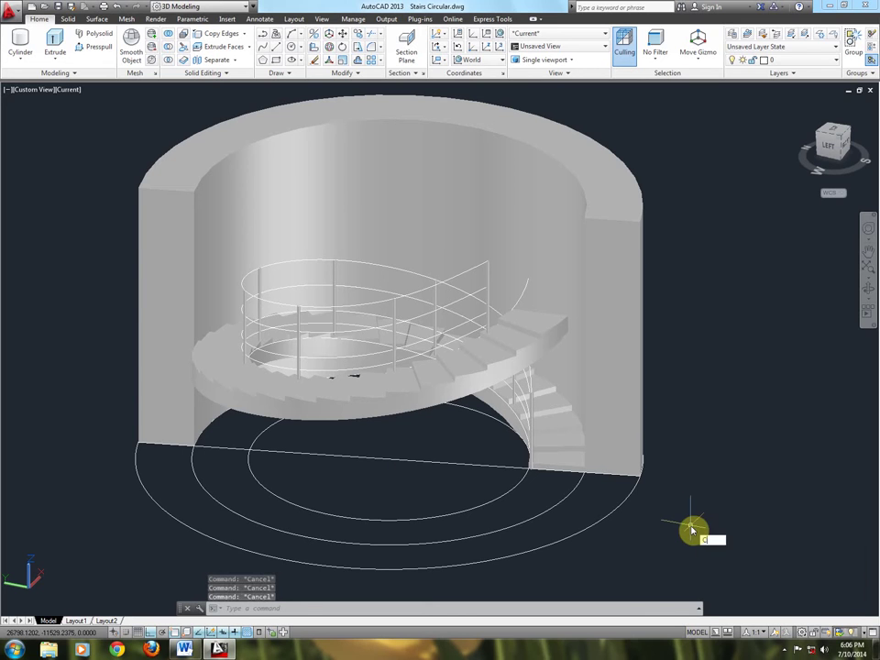
key(Return)
click(684, 531)
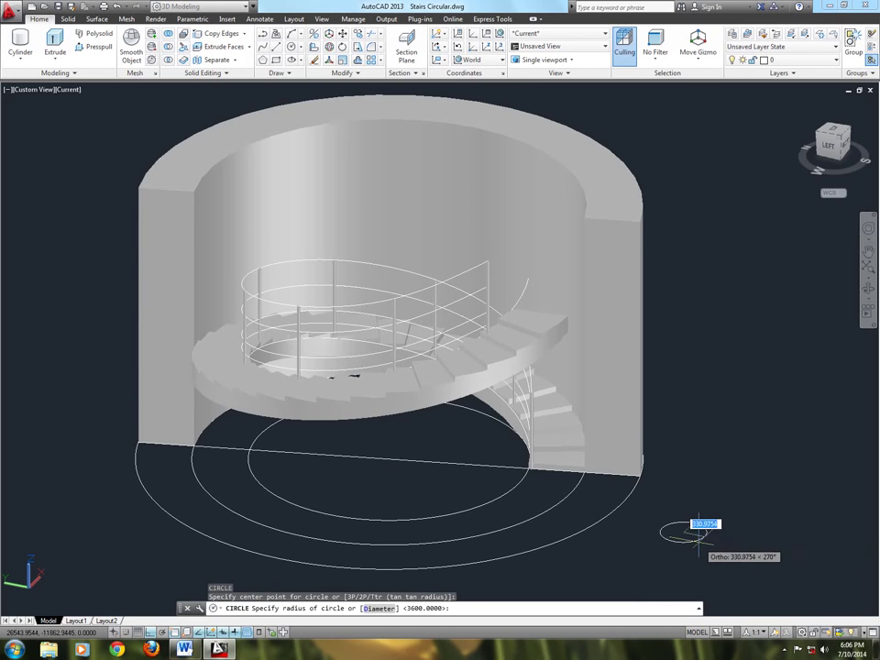
text(25)
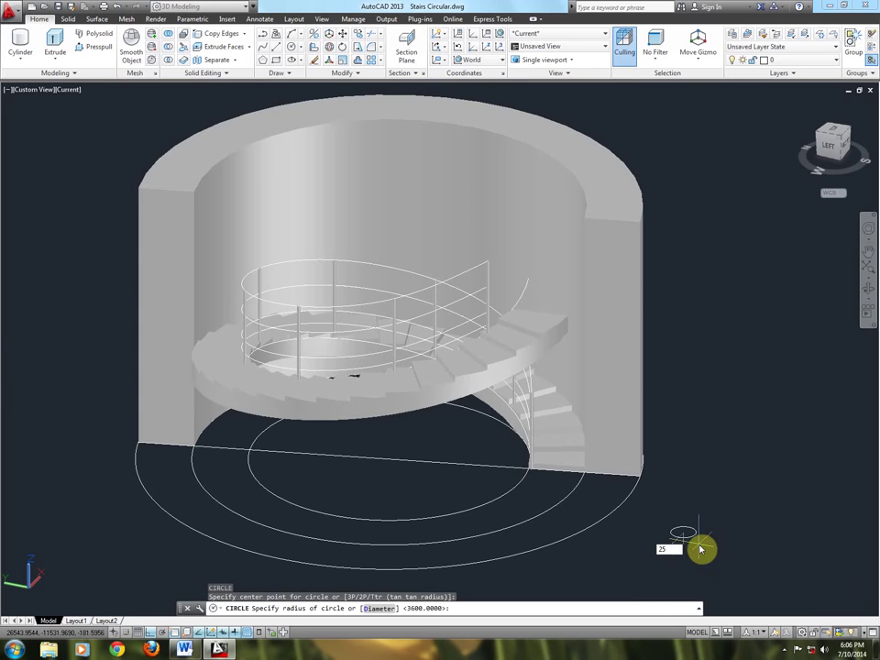
key(Return)
scroll(670, 533, up, 2)
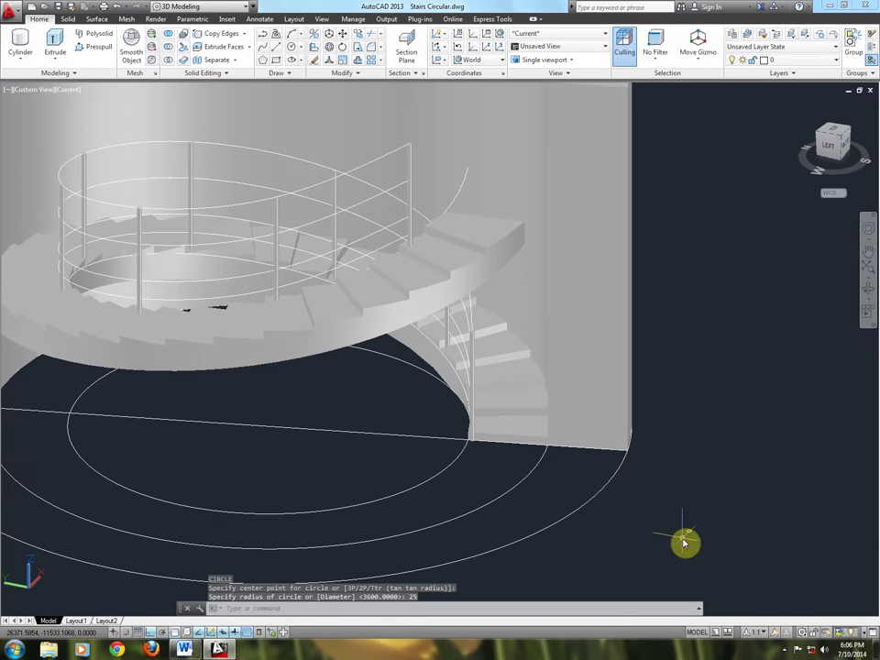
Copy the small circle to a second spot right next to it.
text(co)
key(Return)
click(713, 520)
click(682, 538)
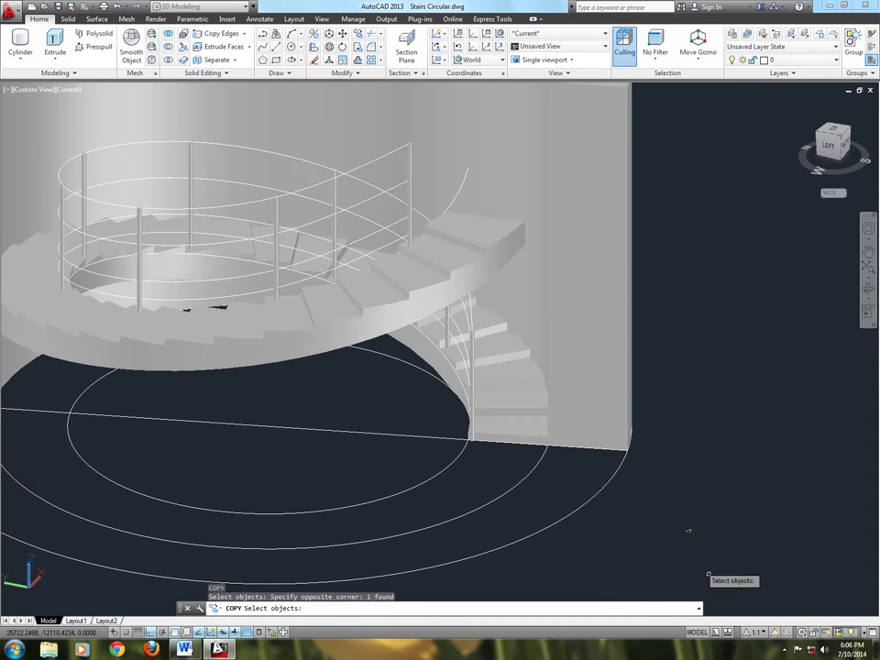
key(Return)
click(675, 545)
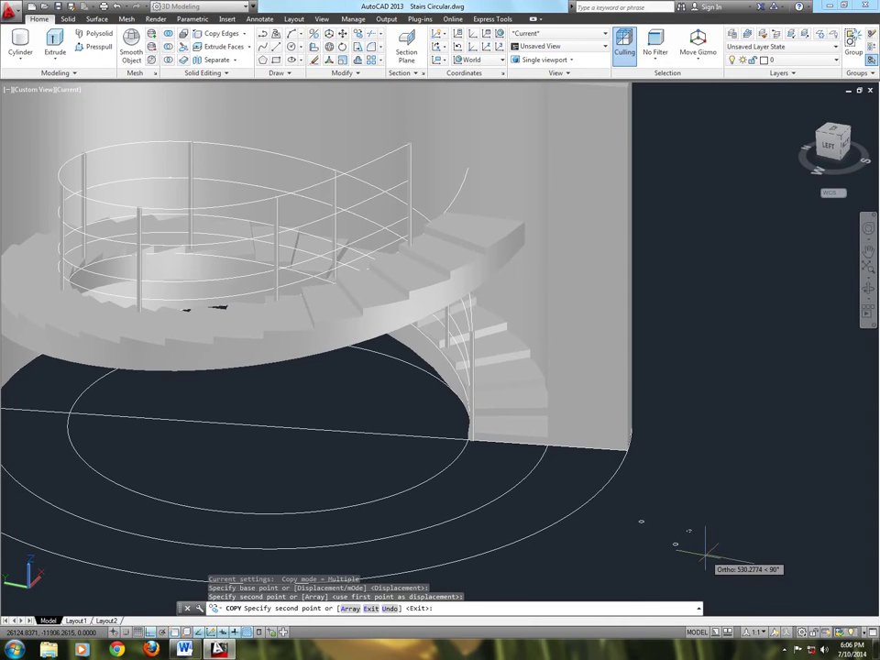
click(695, 542)
key(Escape)
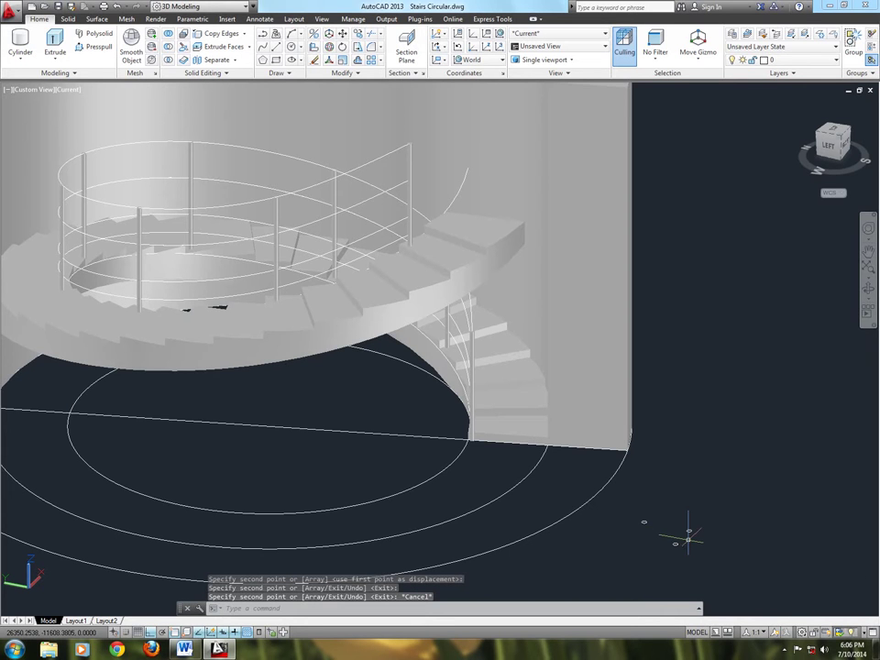
key(Escape)
click(688, 545)
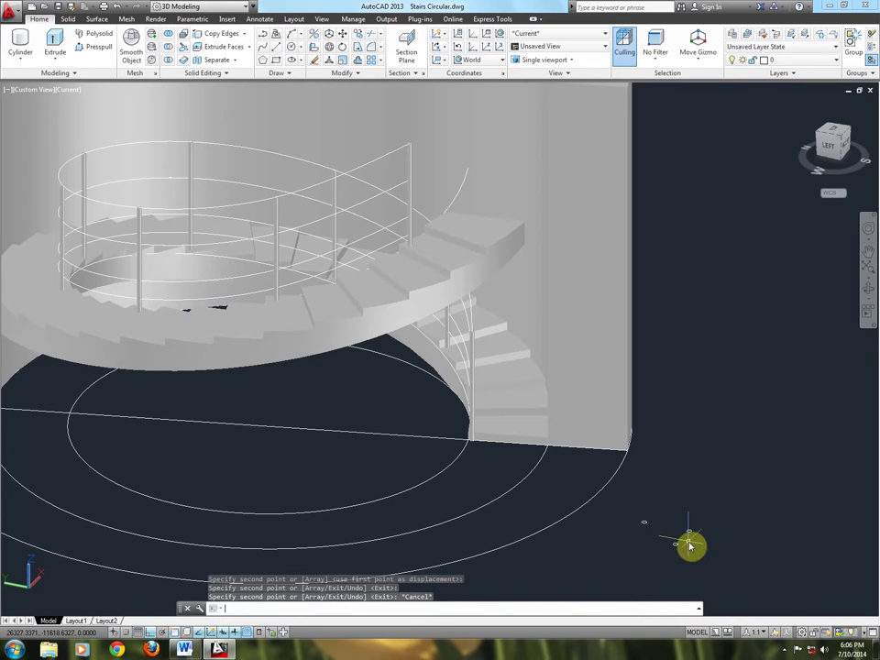
Sweep small circles along the top rail path and the next rail path.
text(sweep)
key(Return)
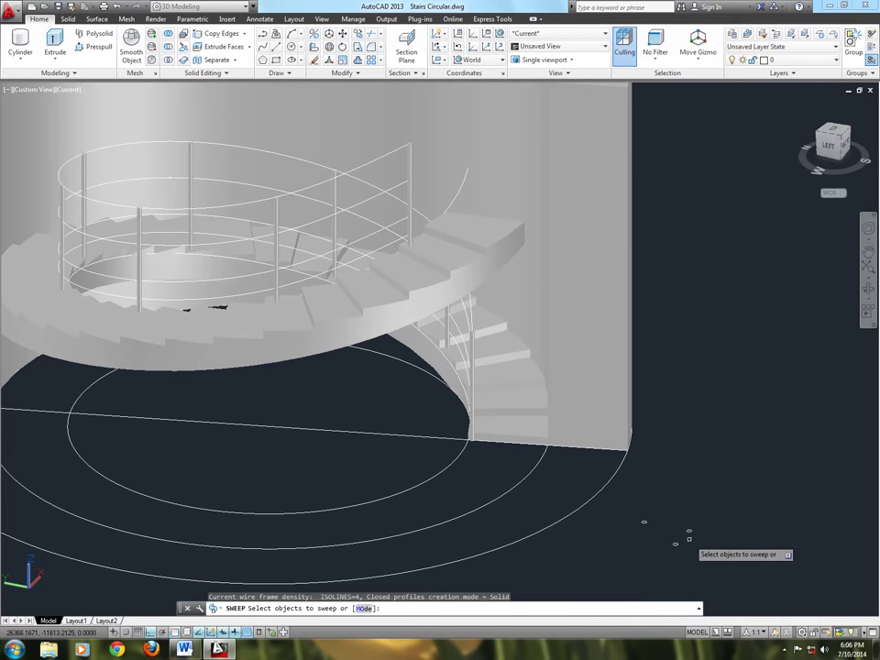
click(689, 531)
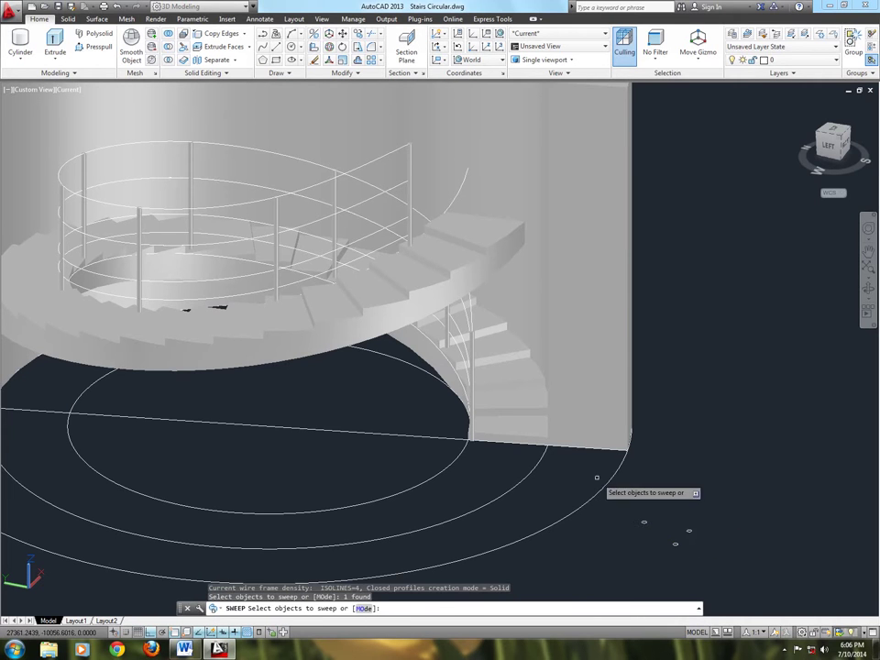
key(Return)
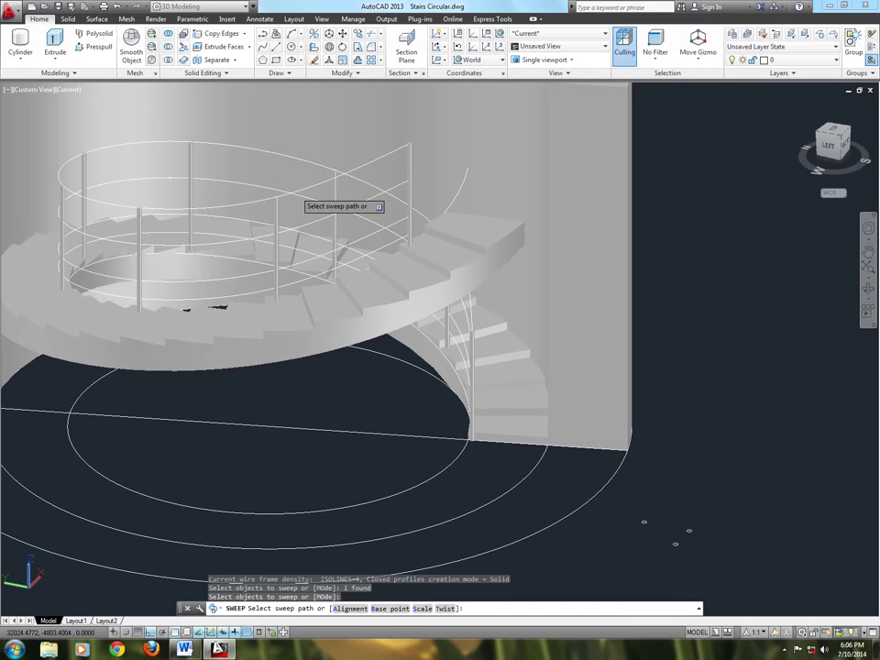
click(296, 189)
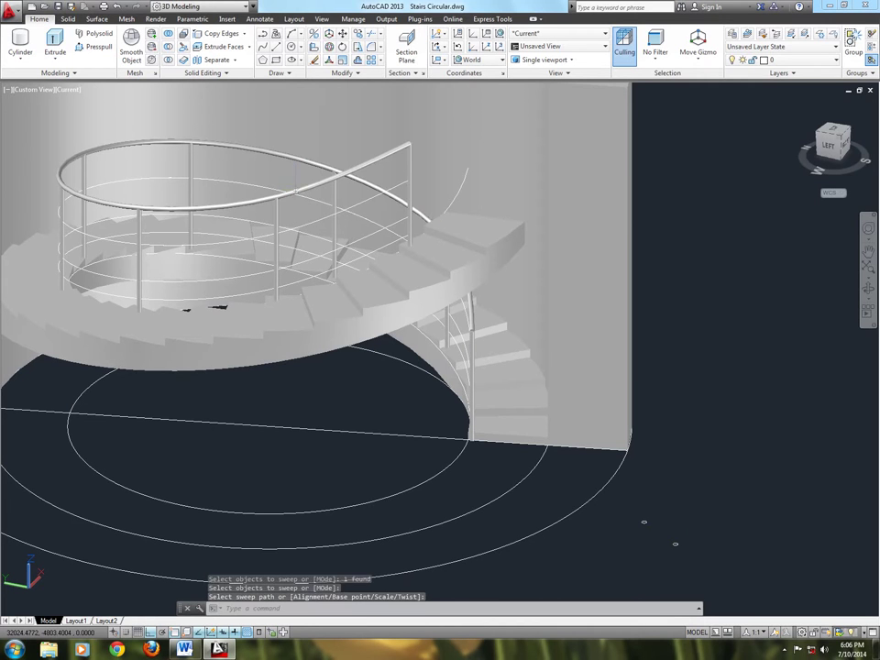
key(Return)
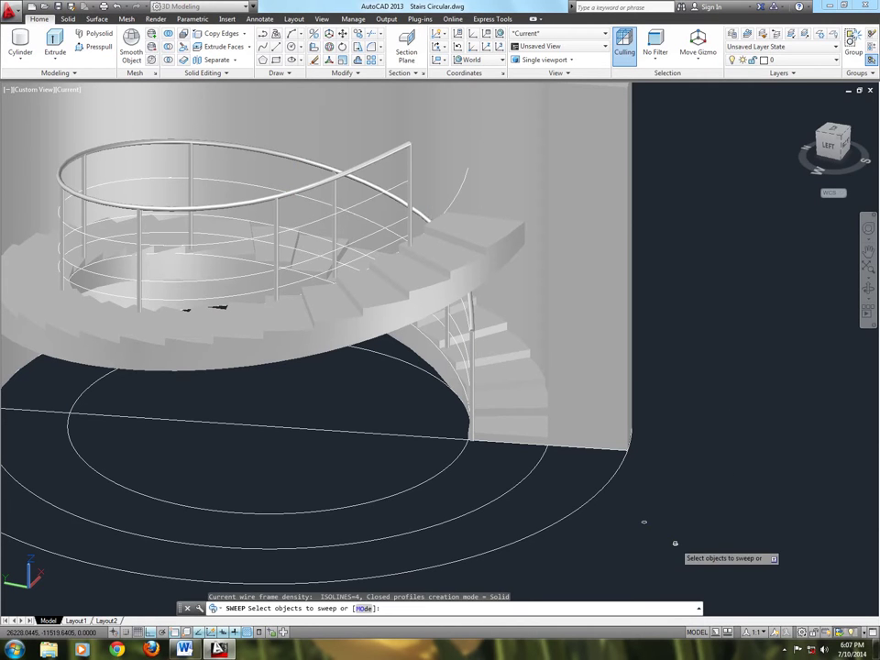
click(675, 543)
key(Return)
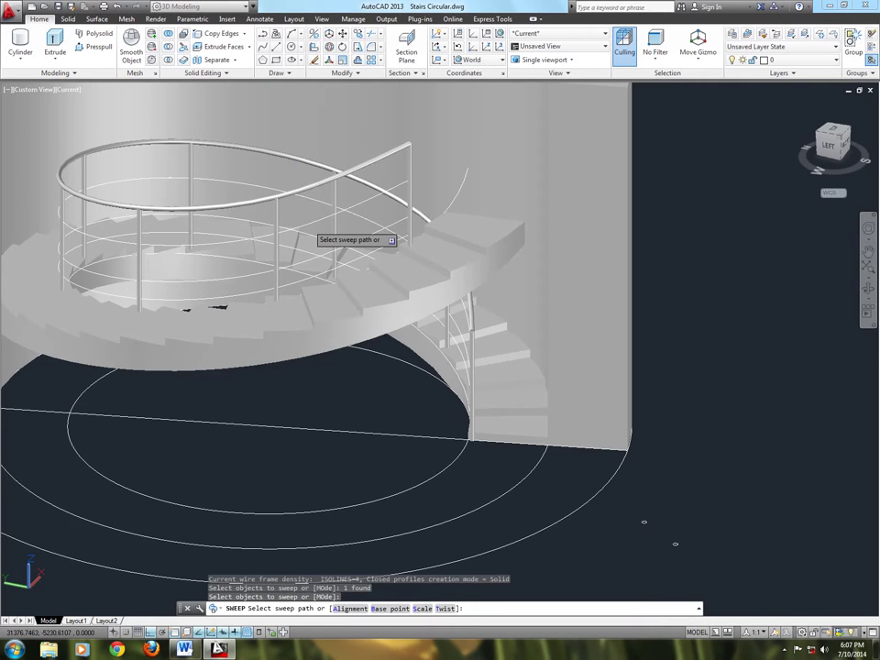
click(307, 227)
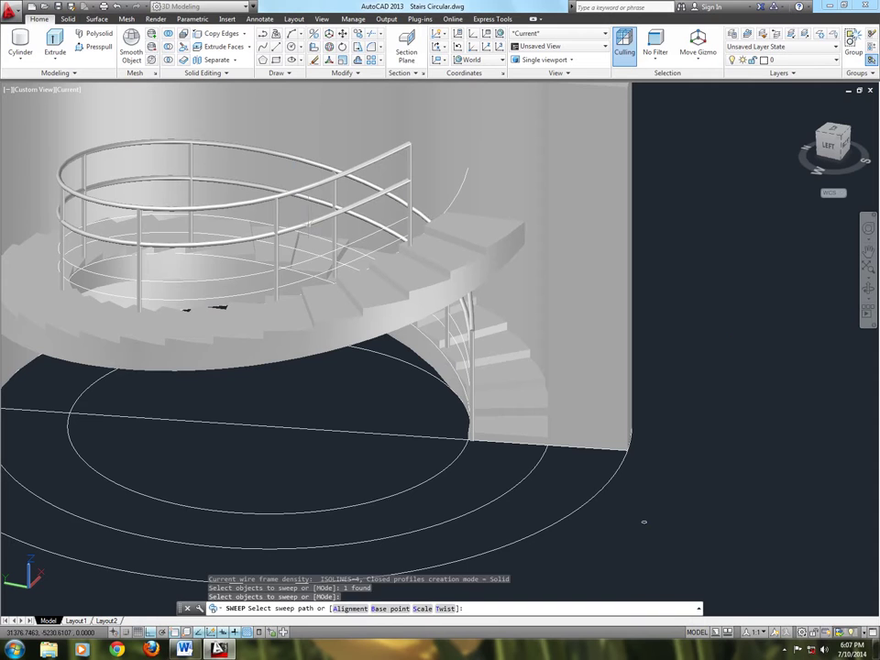
Sweep the last small circle along a lower rail path.
key(Return)
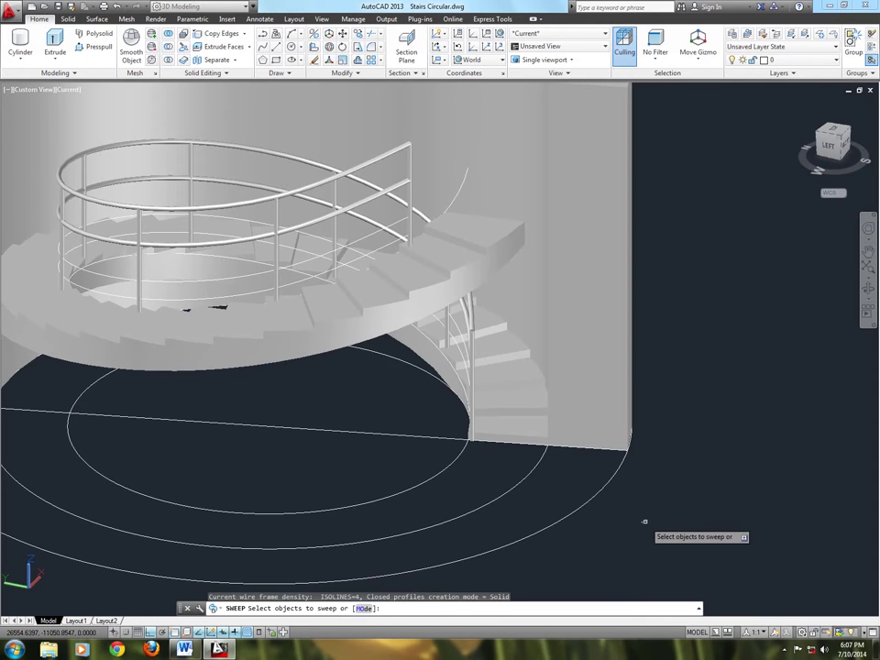
click(644, 522)
key(Return)
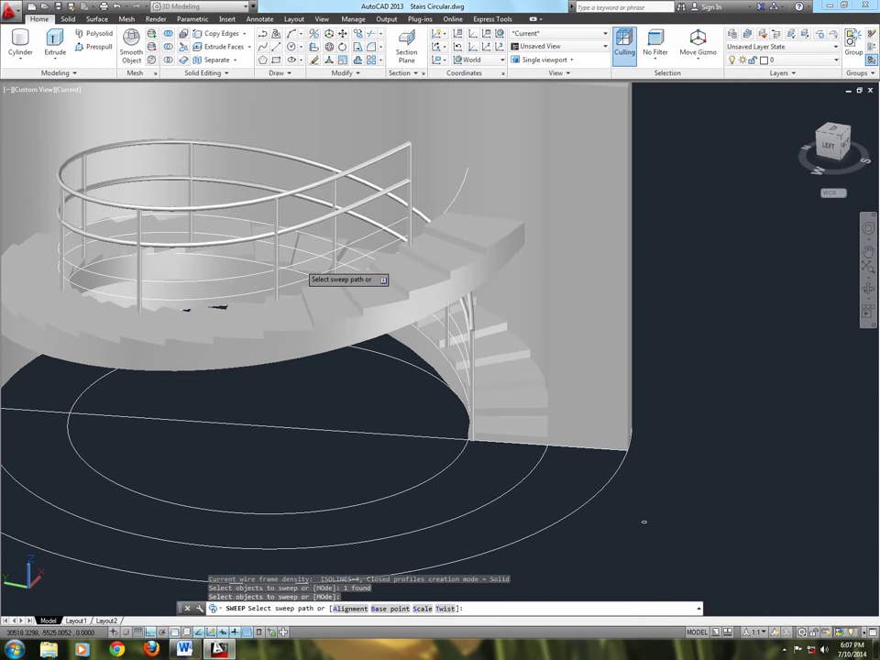
click(299, 266)
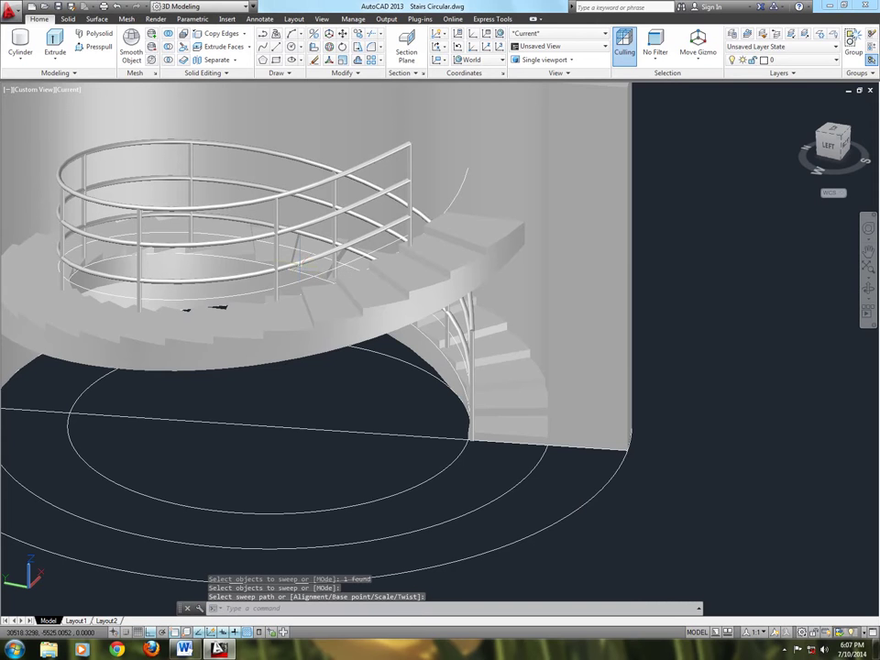
scroll(234, 286, up, 5)
scroll(436, 354, down, 2)
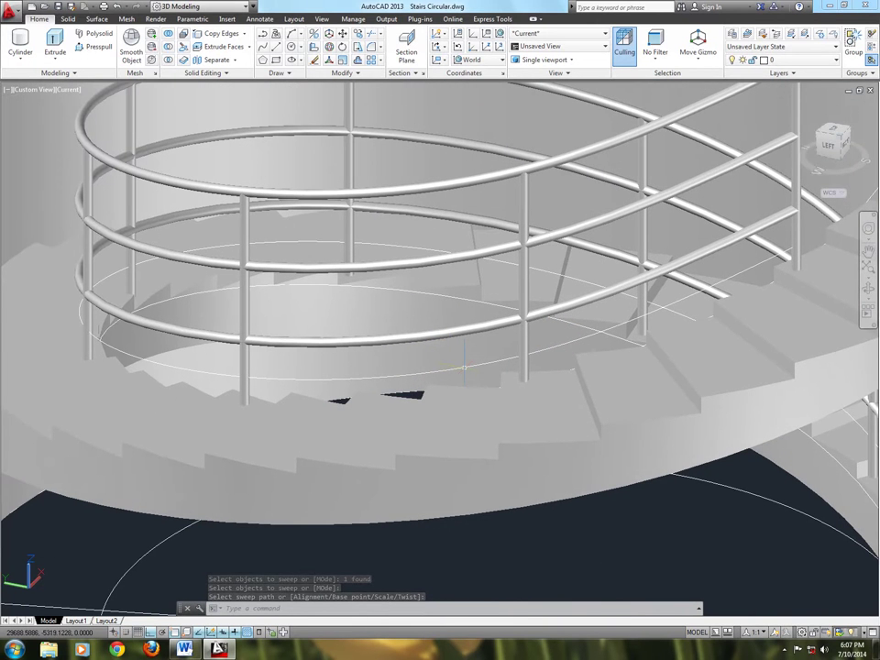
scroll(458, 370, down, 5)
middle_drag(458, 370, 401, 363)
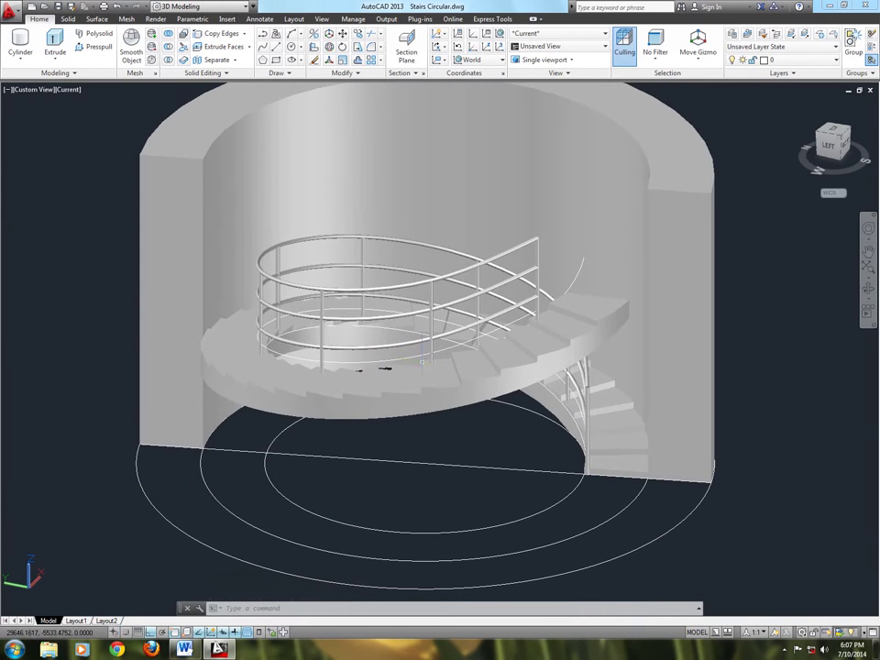
scroll(740, 536, up, 2)
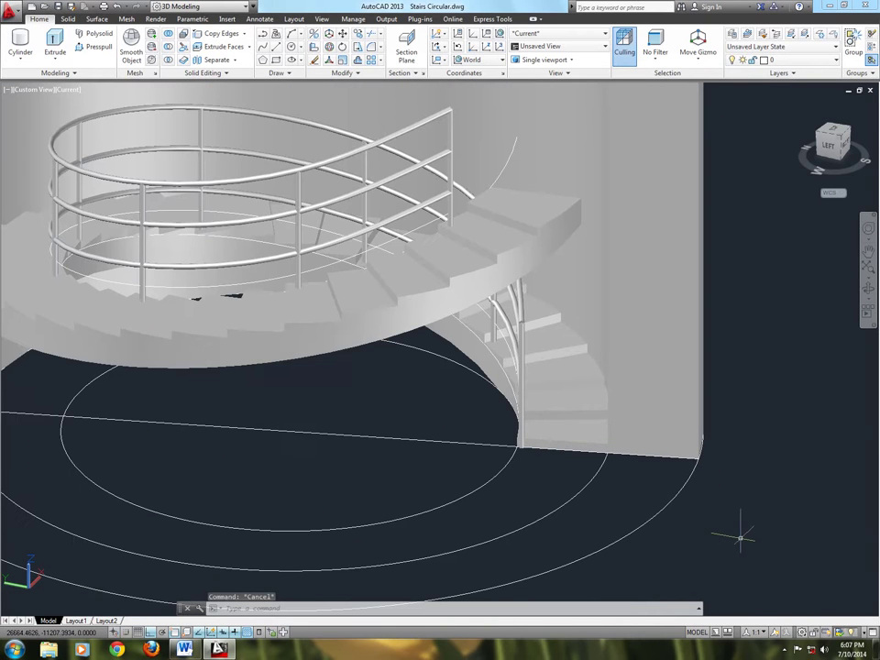
Draw a 6 by 100 rectangle on the floor beside the enclosure.
middle_drag(735, 526, 730, 492)
text(REC)
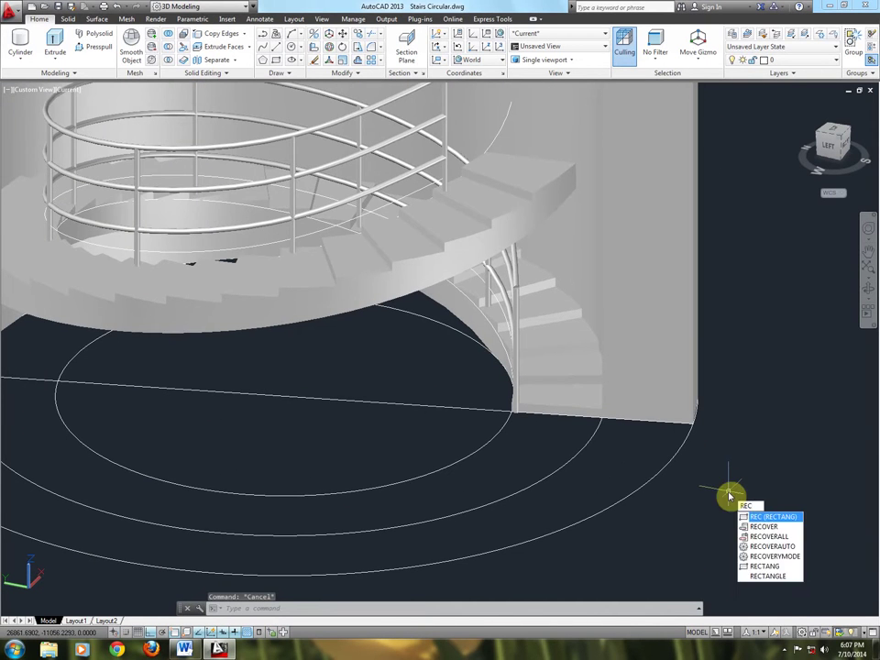
key(Return)
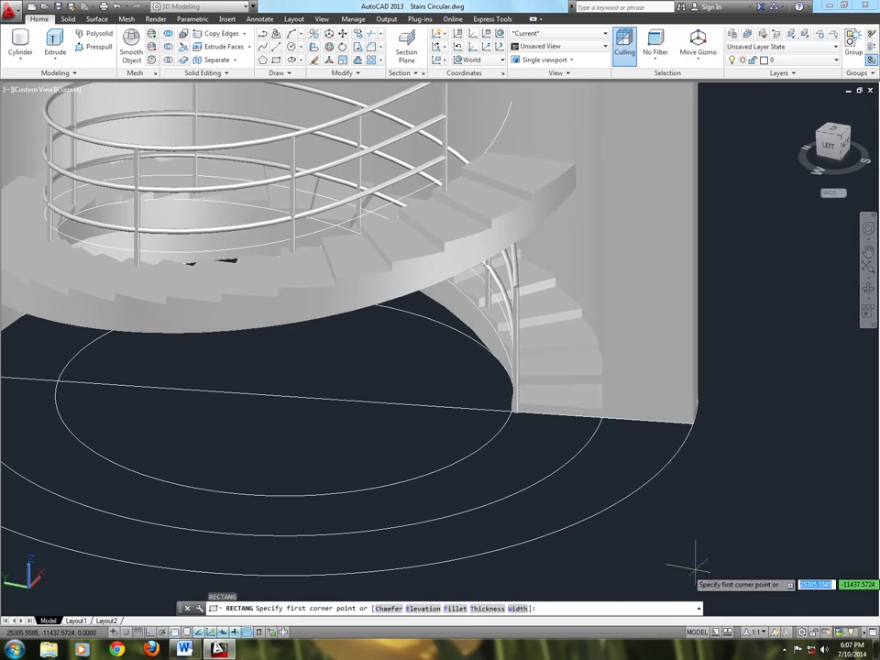
click(694, 579)
middle_drag(666, 552, 654, 496)
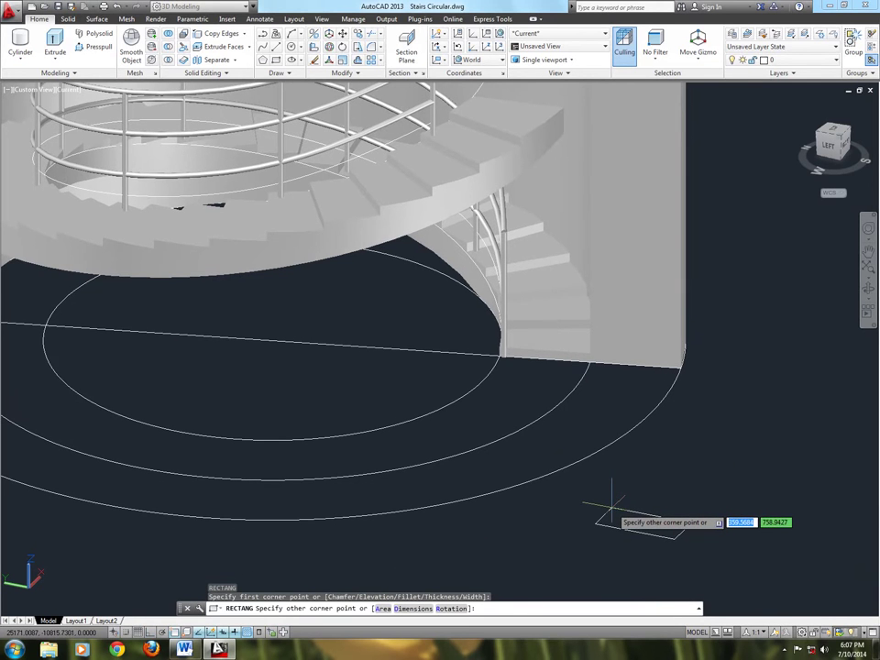
text(6)
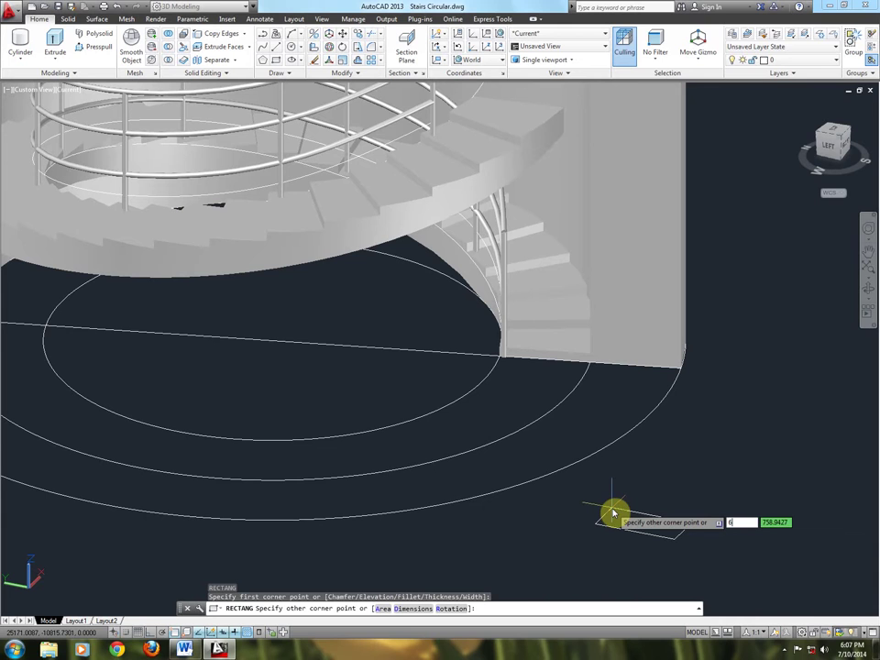
key(Tab)
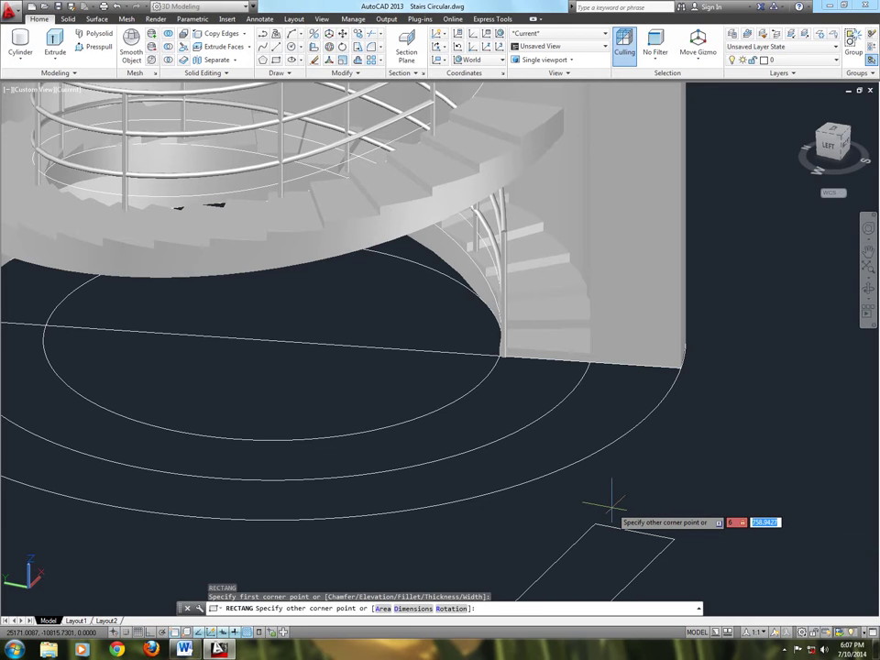
text(100)
key(Return)
scroll(646, 534, up, 3)
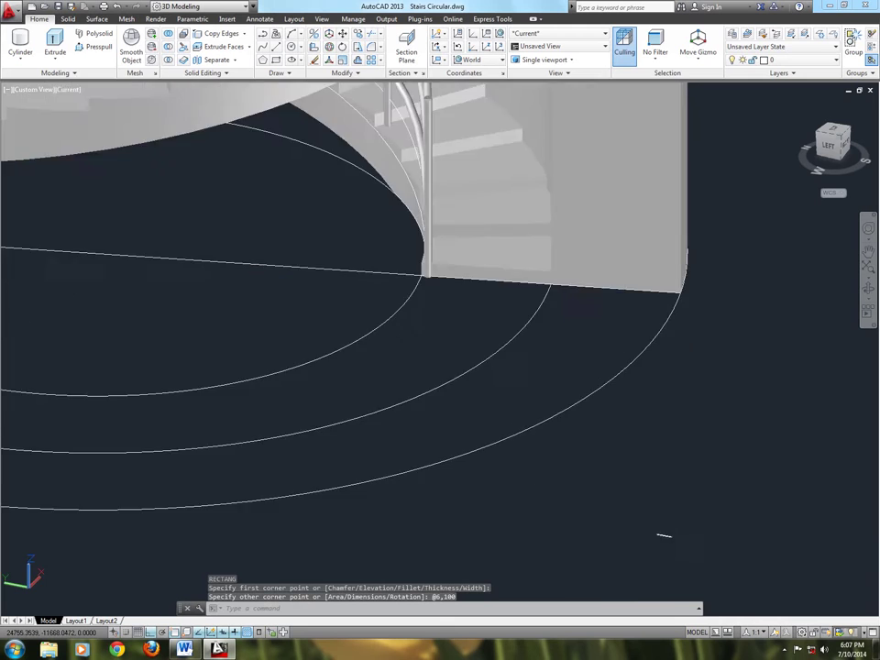
scroll(645, 534, up, 3)
Sweep the 6×100 rectangle along the curve at the stair's inner edge.
text(sweep)
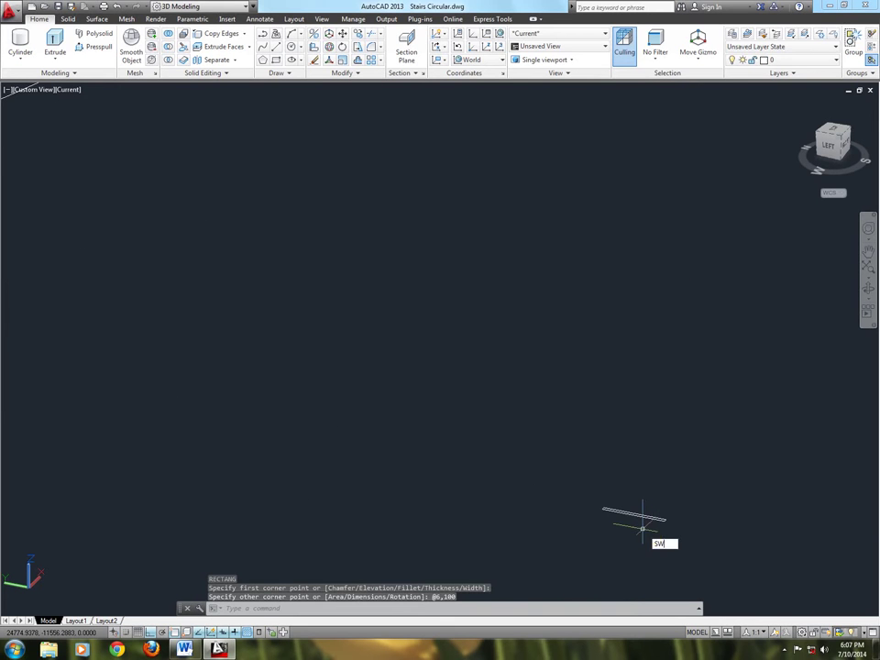
key(Return)
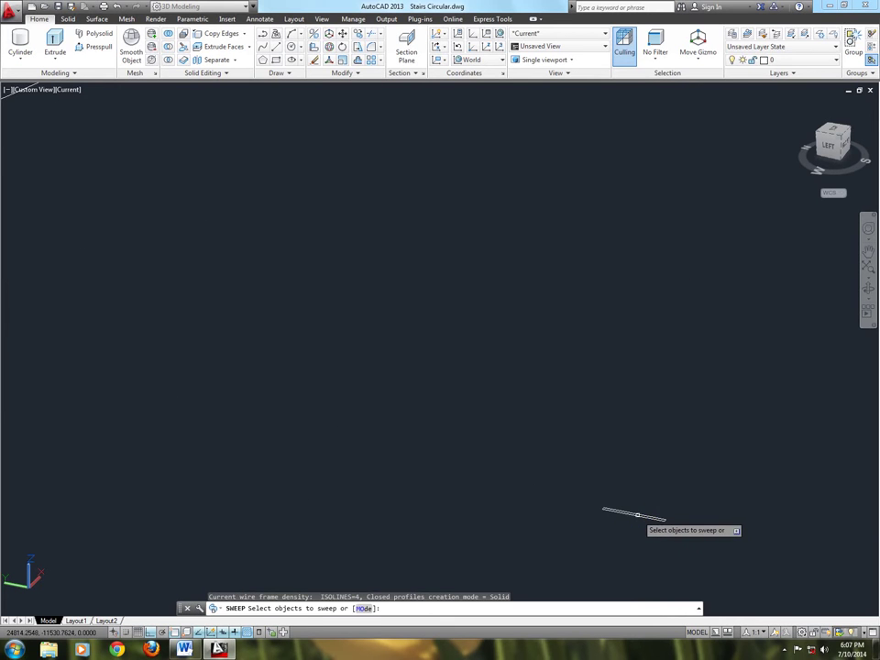
click(640, 516)
scroll(645, 518, down, 3)
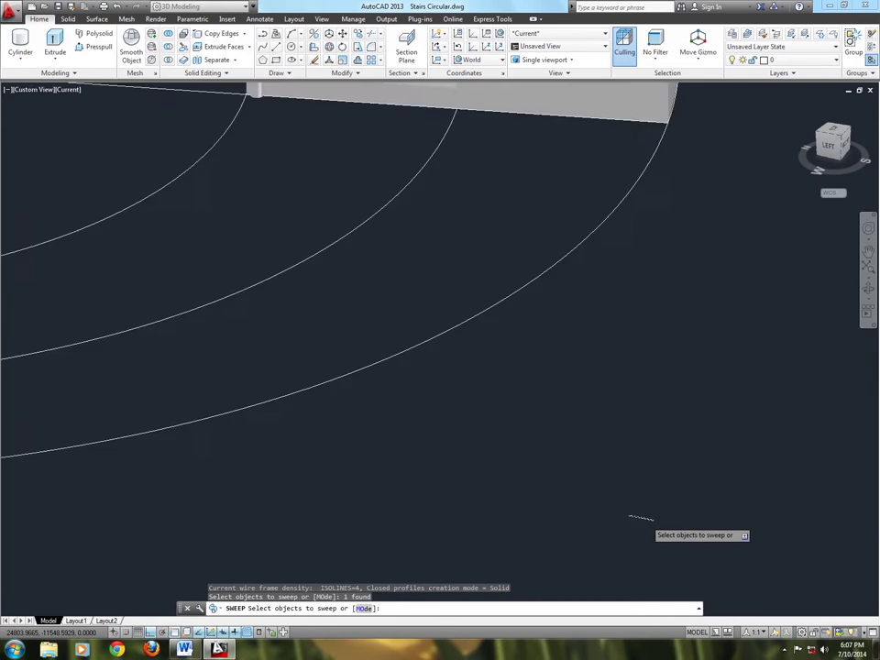
scroll(645, 519, down, 3)
scroll(357, 291, up, 2)
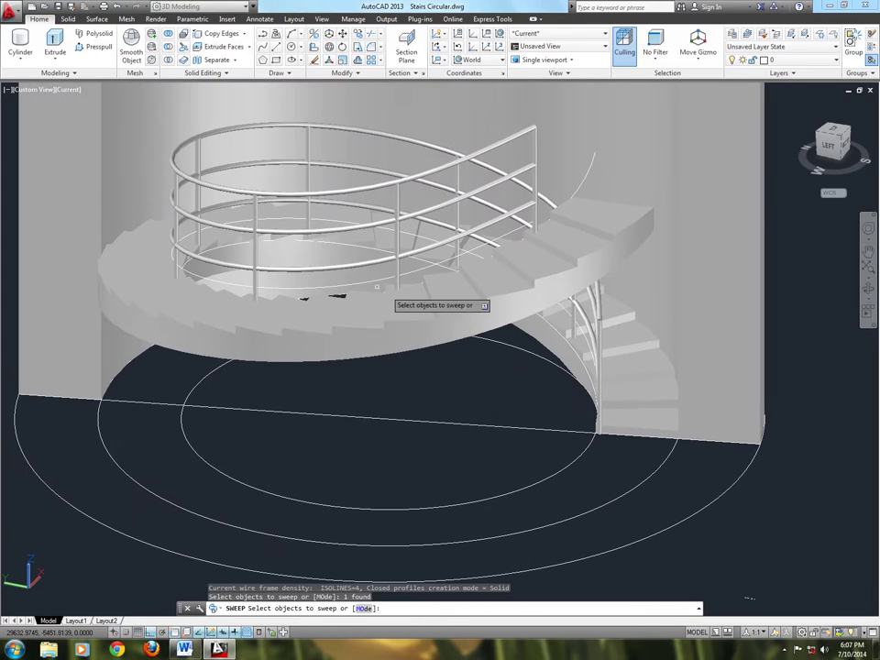
scroll(351, 287, up, 2)
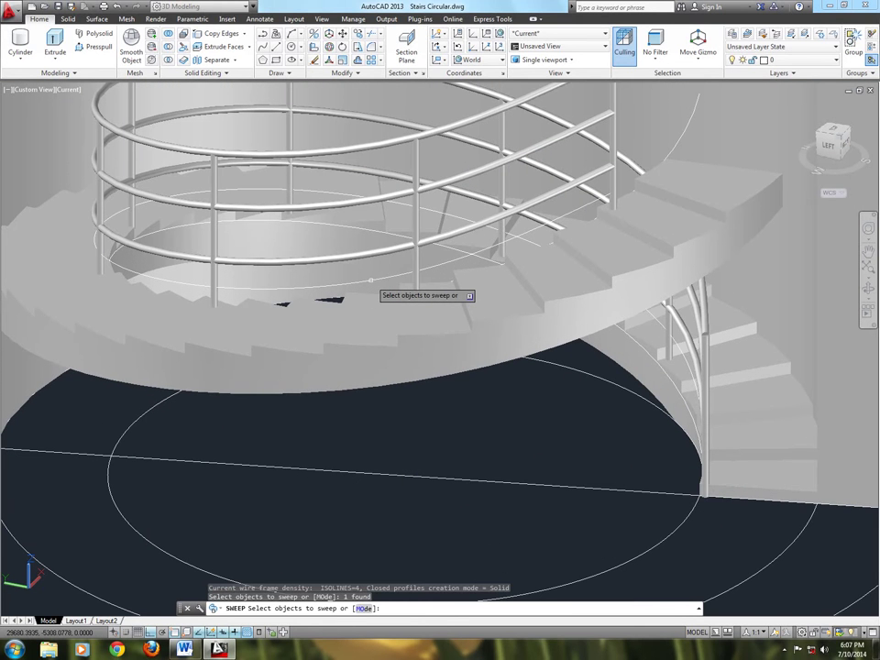
click(370, 279)
scroll(382, 312, down, 2)
key(Escape)
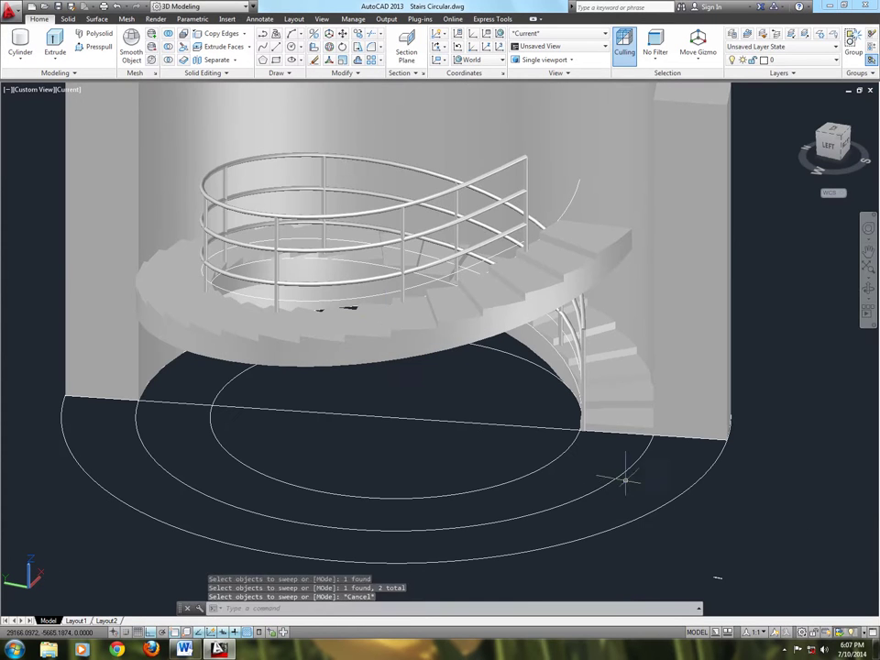
key(Return)
click(379, 366)
key(Return)
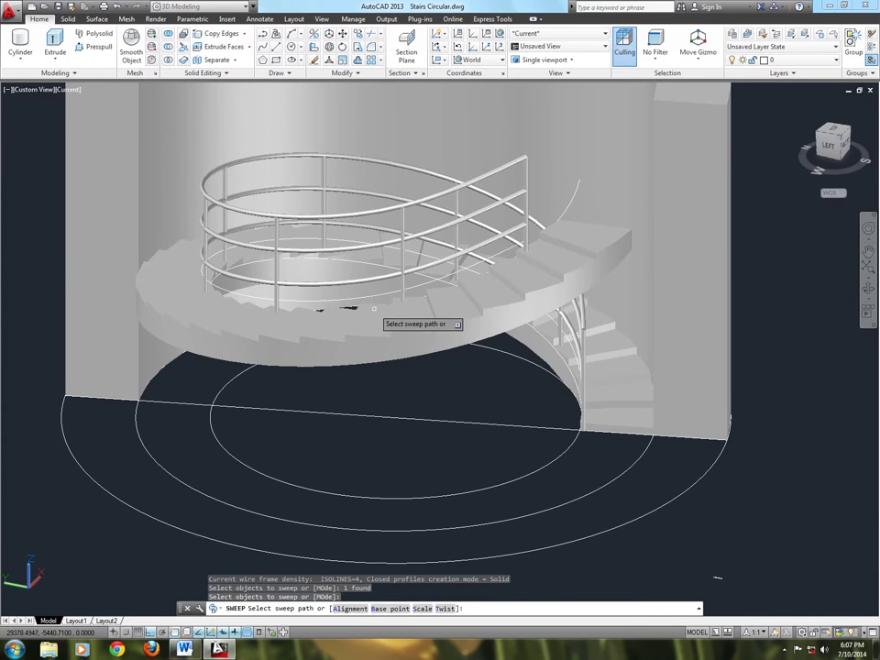
click(618, 379)
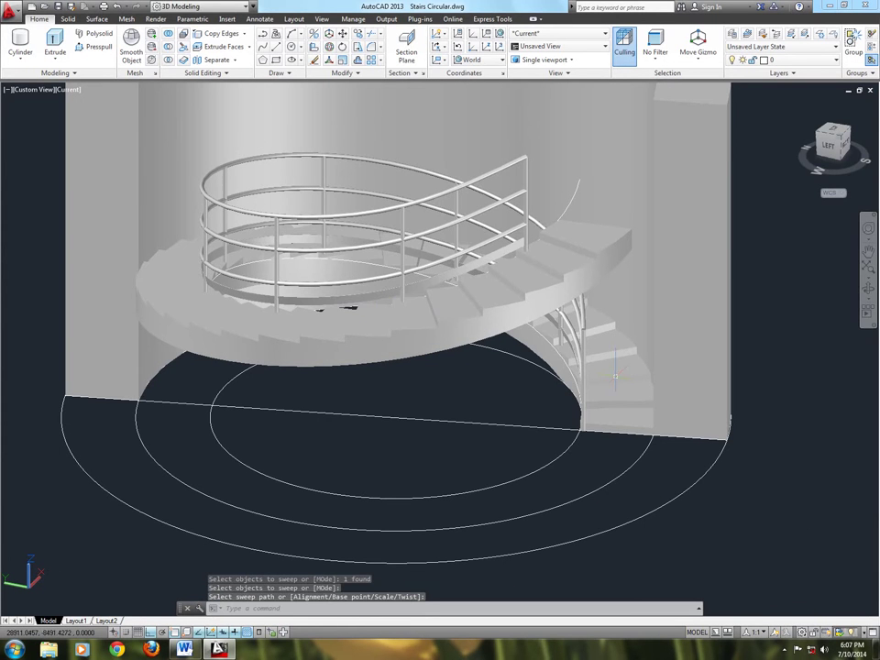
middle_drag(585, 330, 521, 431)
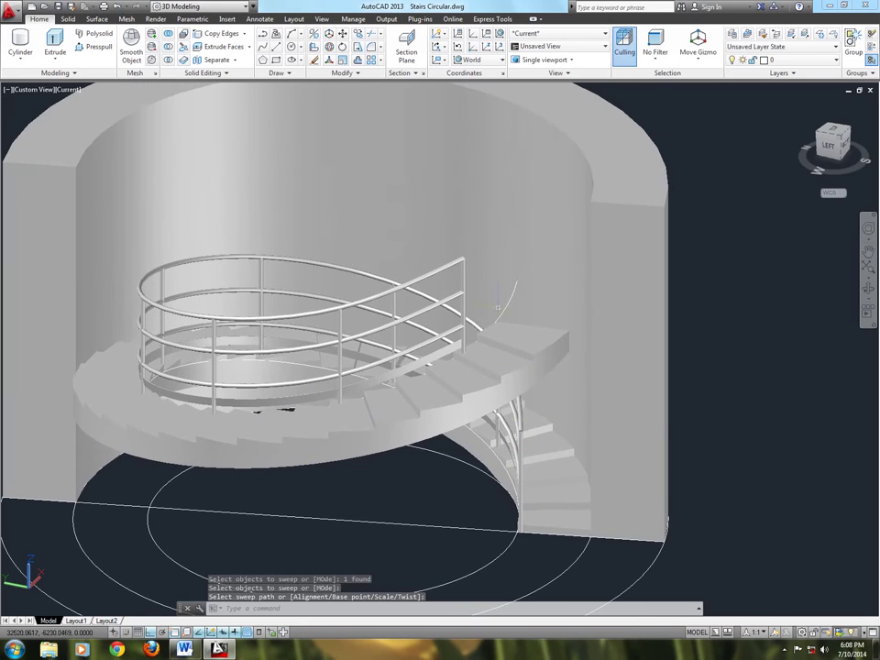
Delete the leftover curve near the stair top and the three floor circles and line.
click(506, 302)
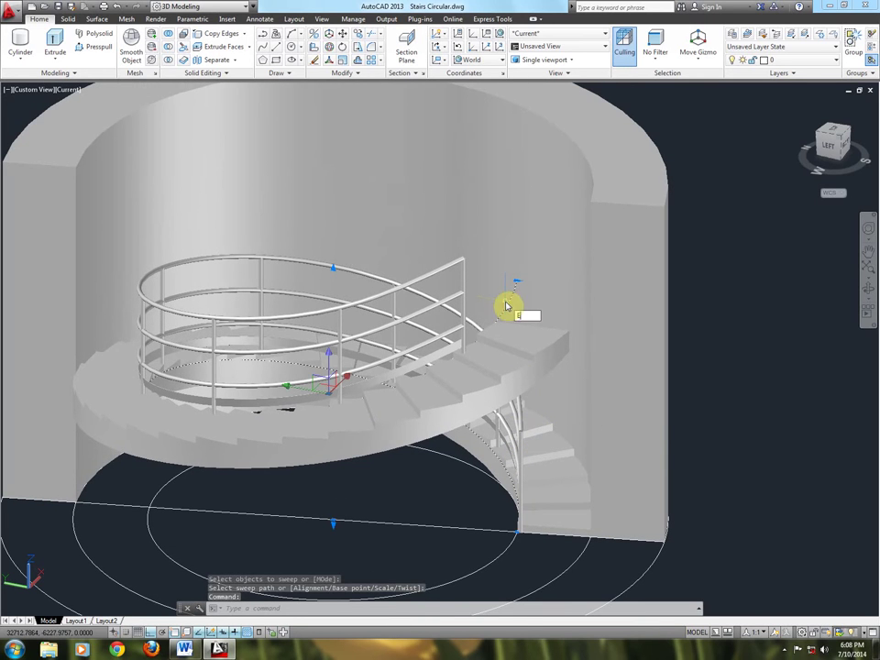
key(Delete)
scroll(506, 304, down, 2)
click(487, 541)
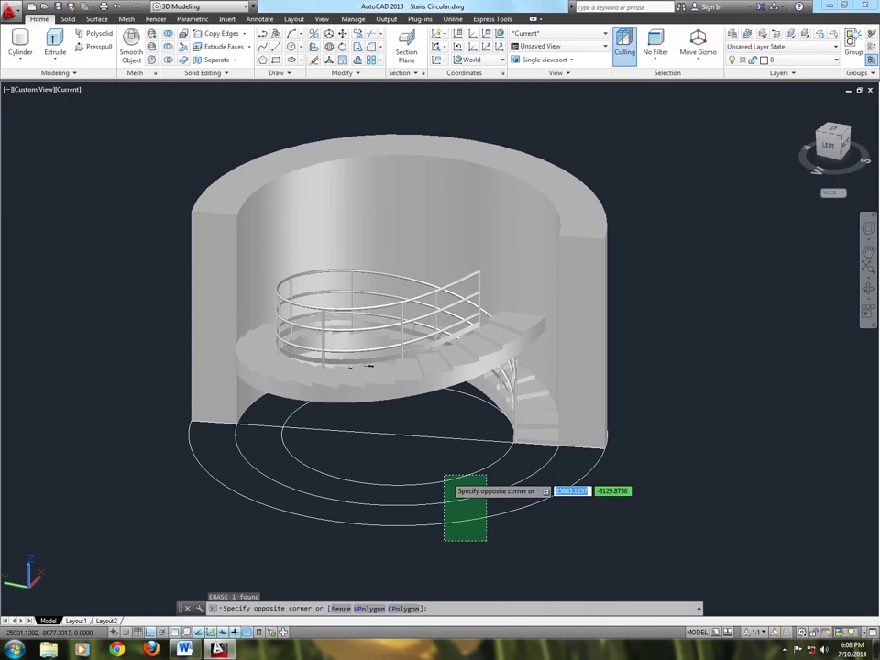
click(423, 433)
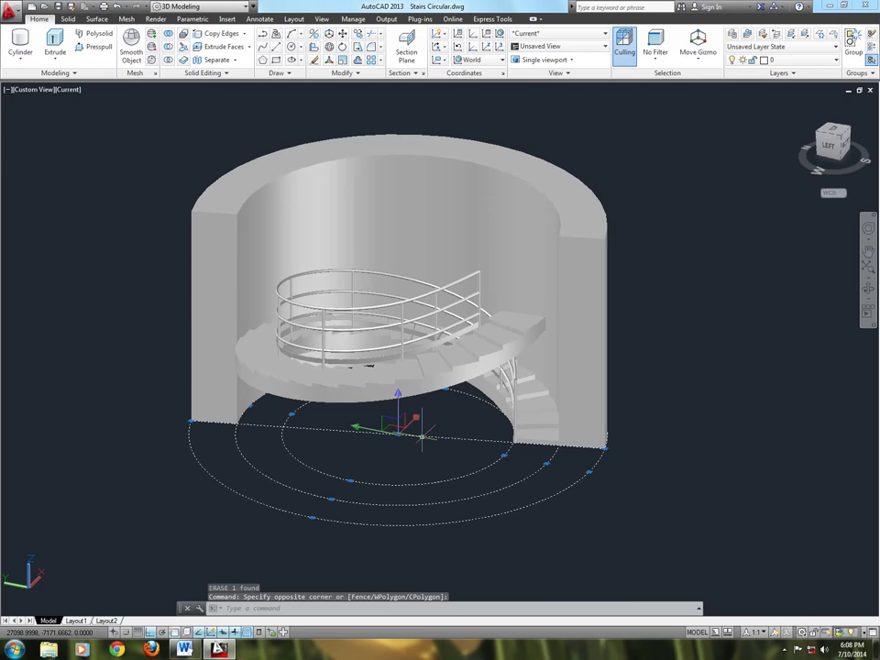
key(Delete)
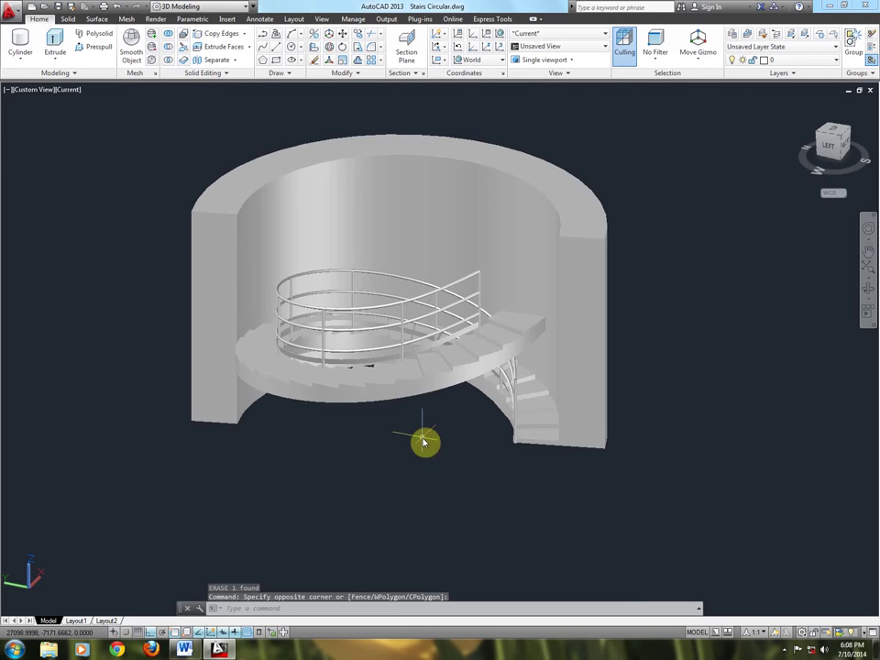
scroll(475, 387, up, 2)
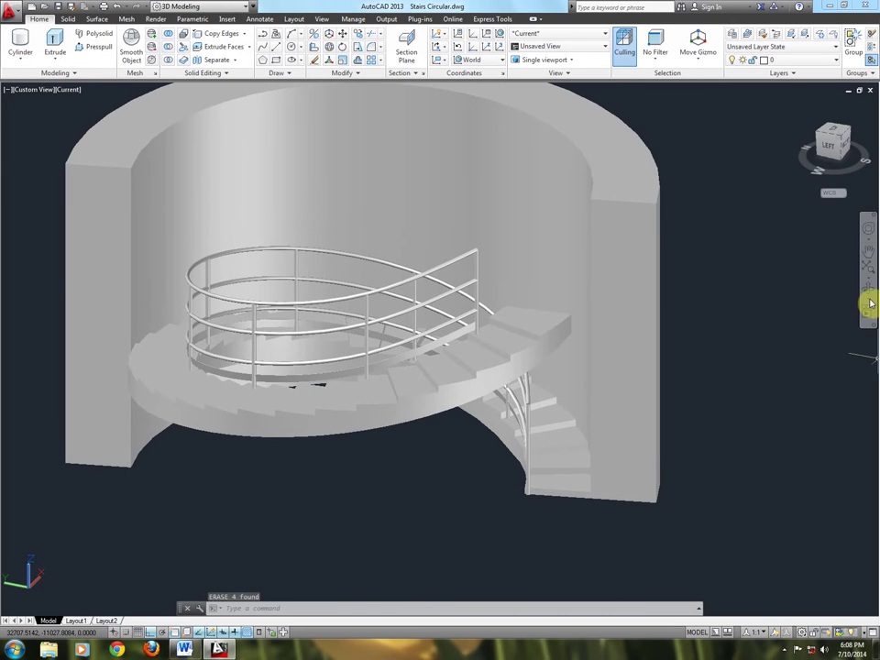
Orbit the model to view the finished stair from higher up.
click(867, 294)
mouse_move(766, 295)
mouse_down()
mouse_move(746, 356)
mouse_move(688, 346)
mouse_move(634, 280)
mouse_move(650, 232)
mouse_move(718, 232)
mouse_move(772, 260)
mouse_move(801, 299)
mouse_move(812, 334)
mouse_move(797, 353)
mouse_move(771, 362)
mouse_move(733, 356)
mouse_move(628, 280)
mouse_move(568, 283)
mouse_move(512, 349)
mouse_move(708, 318)
mouse_move(726, 303)
mouse_move(753, 235)
mouse_move(770, 225)
mouse_move(762, 289)
mouse_move(752, 281)
mouse_move(745, 297)
mouse_move(676, 315)
mouse_move(743, 300)
mouse_move(697, 368)
mouse_up()
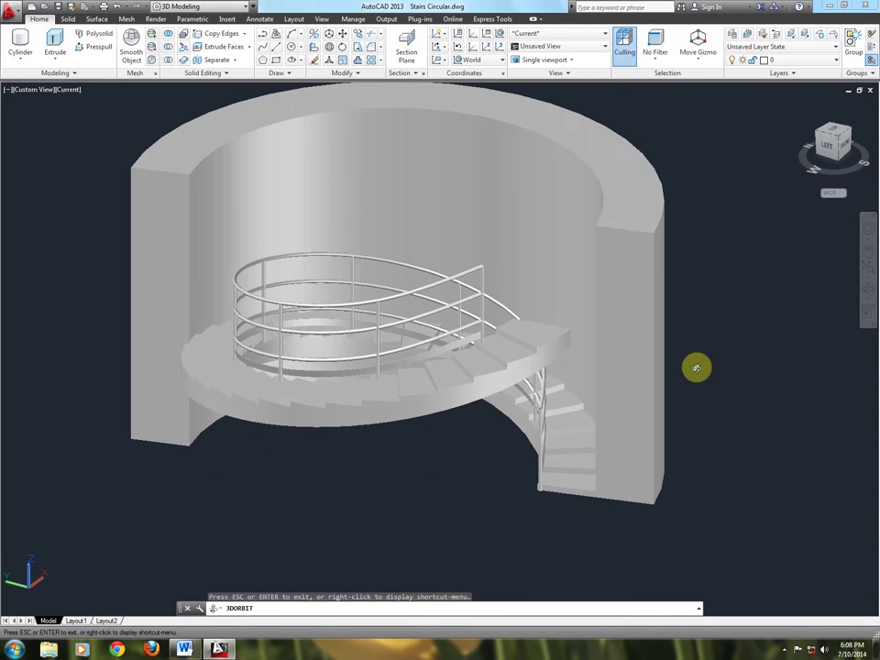
key(Escape)
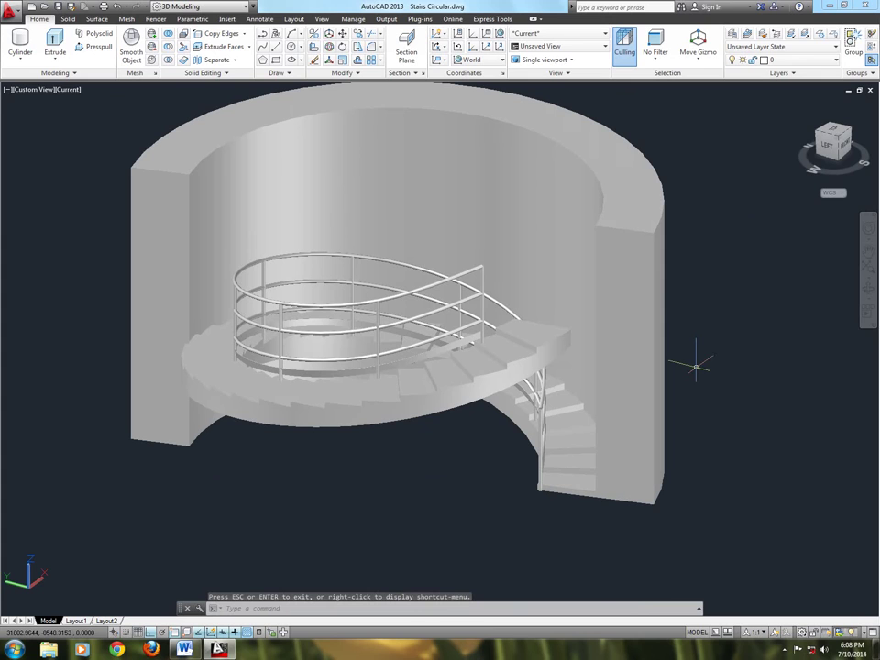